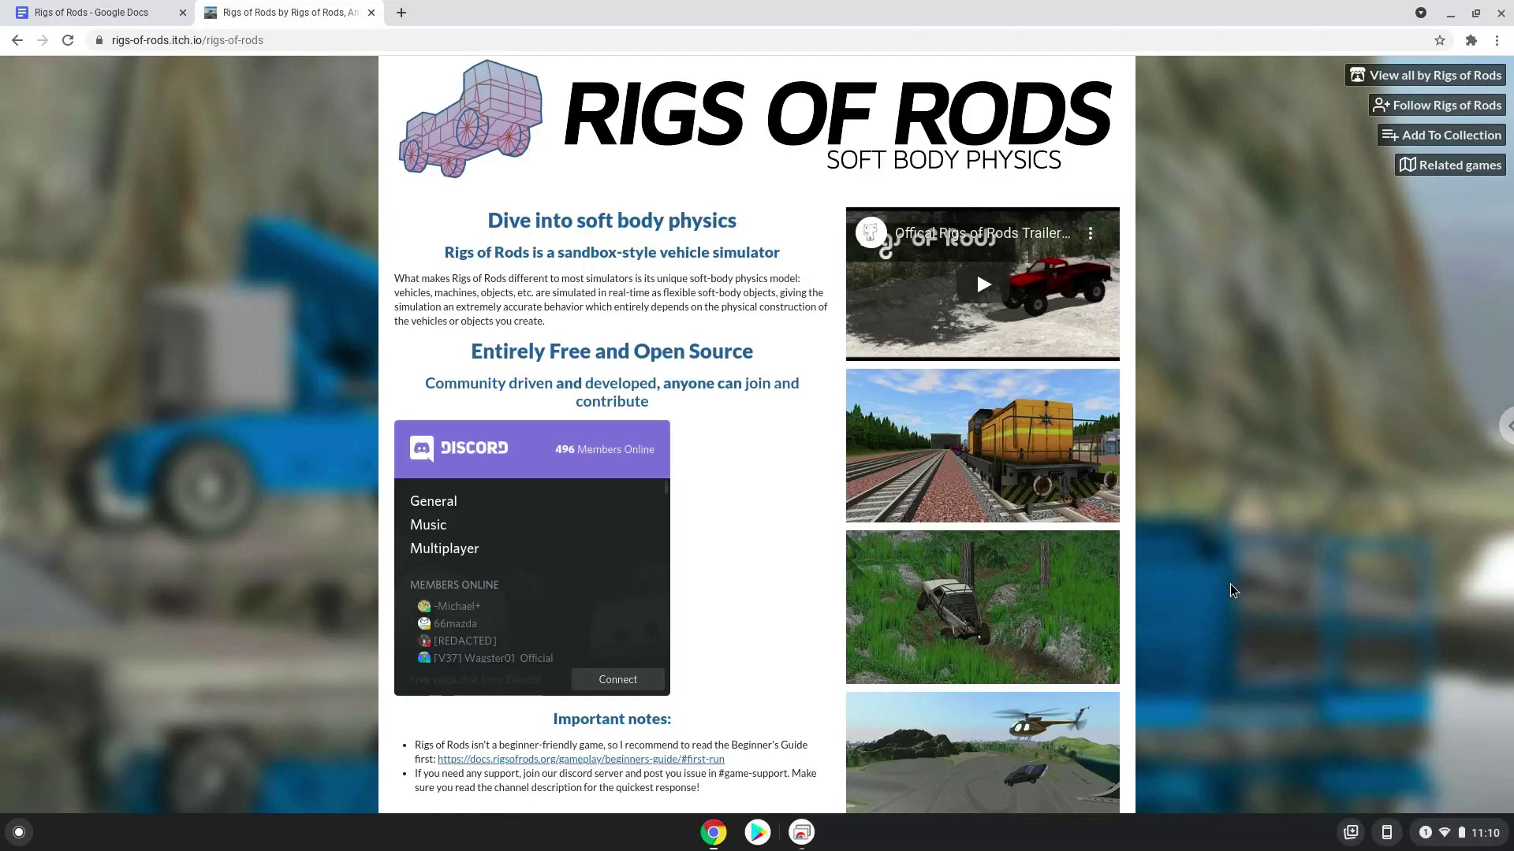
# Step: Turn on Linux from Settings > Developers with the recommended disk size, then close the terminal
pyautogui.click(1475, 840)
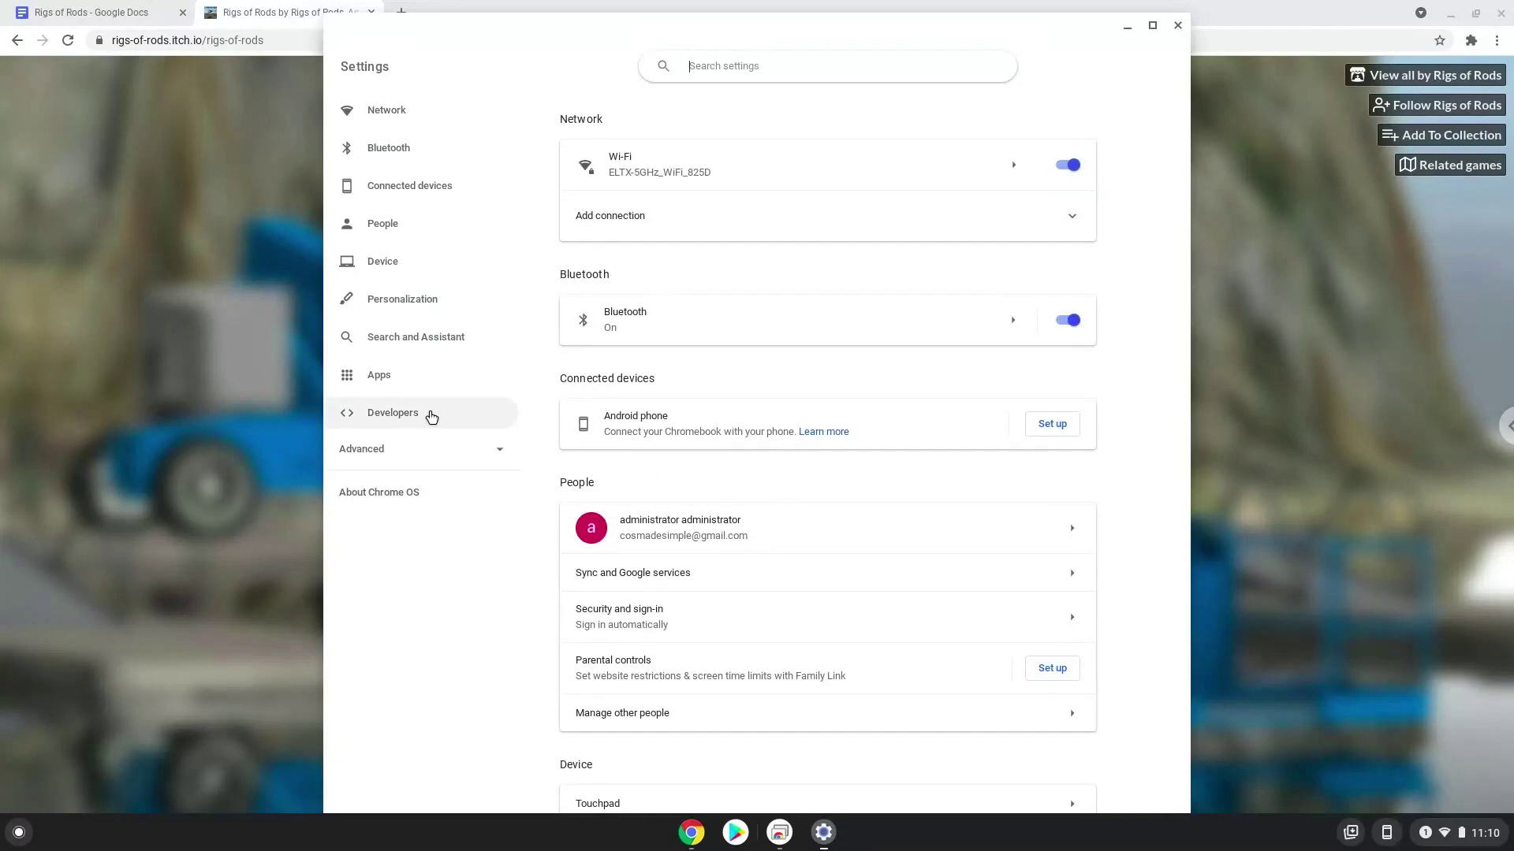
pyautogui.click(430, 414)
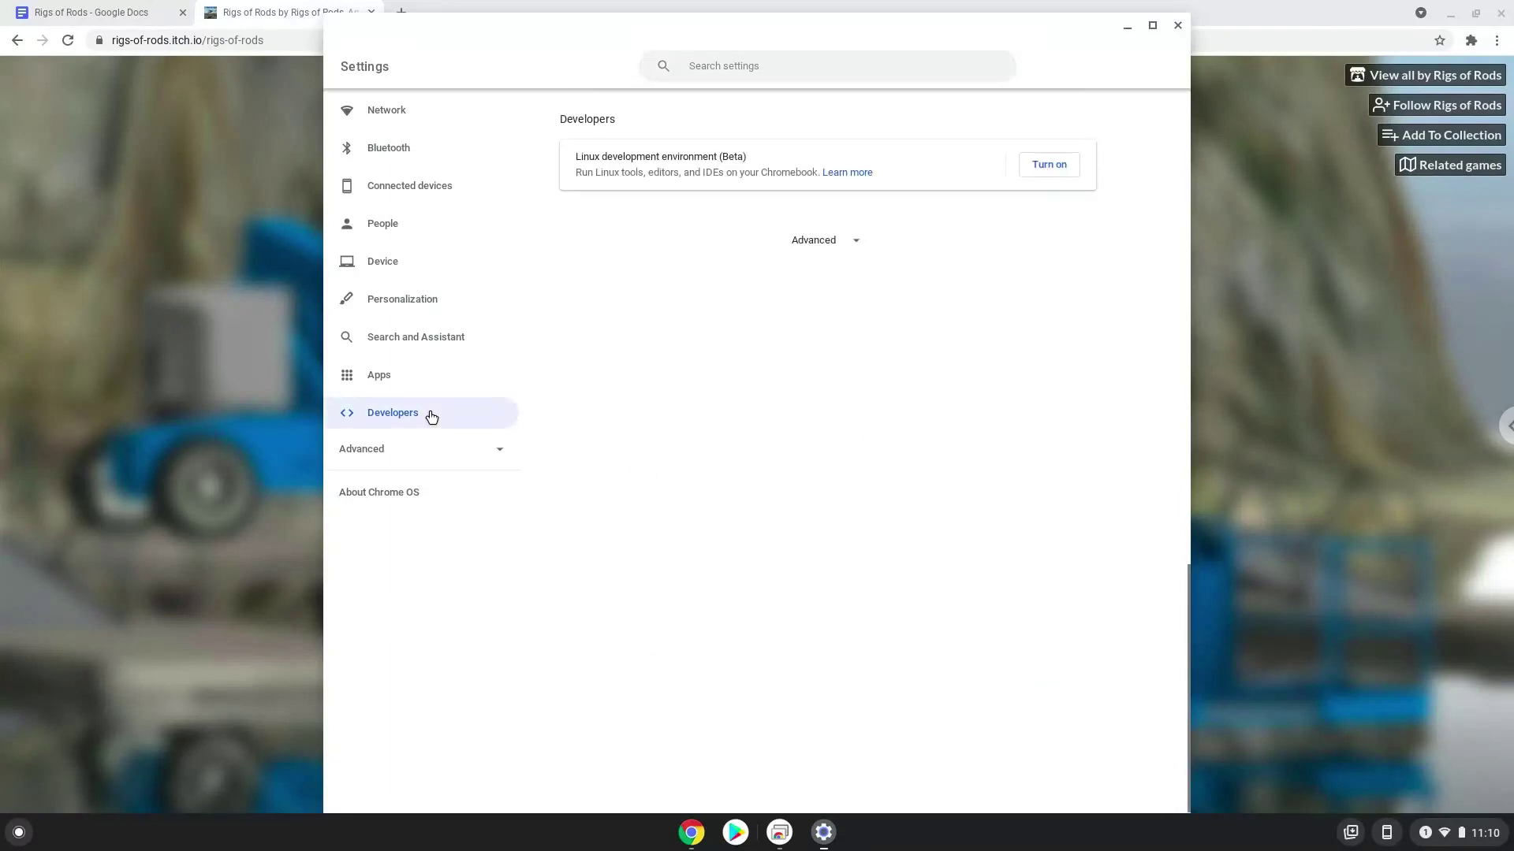
pyautogui.click(1049, 162)
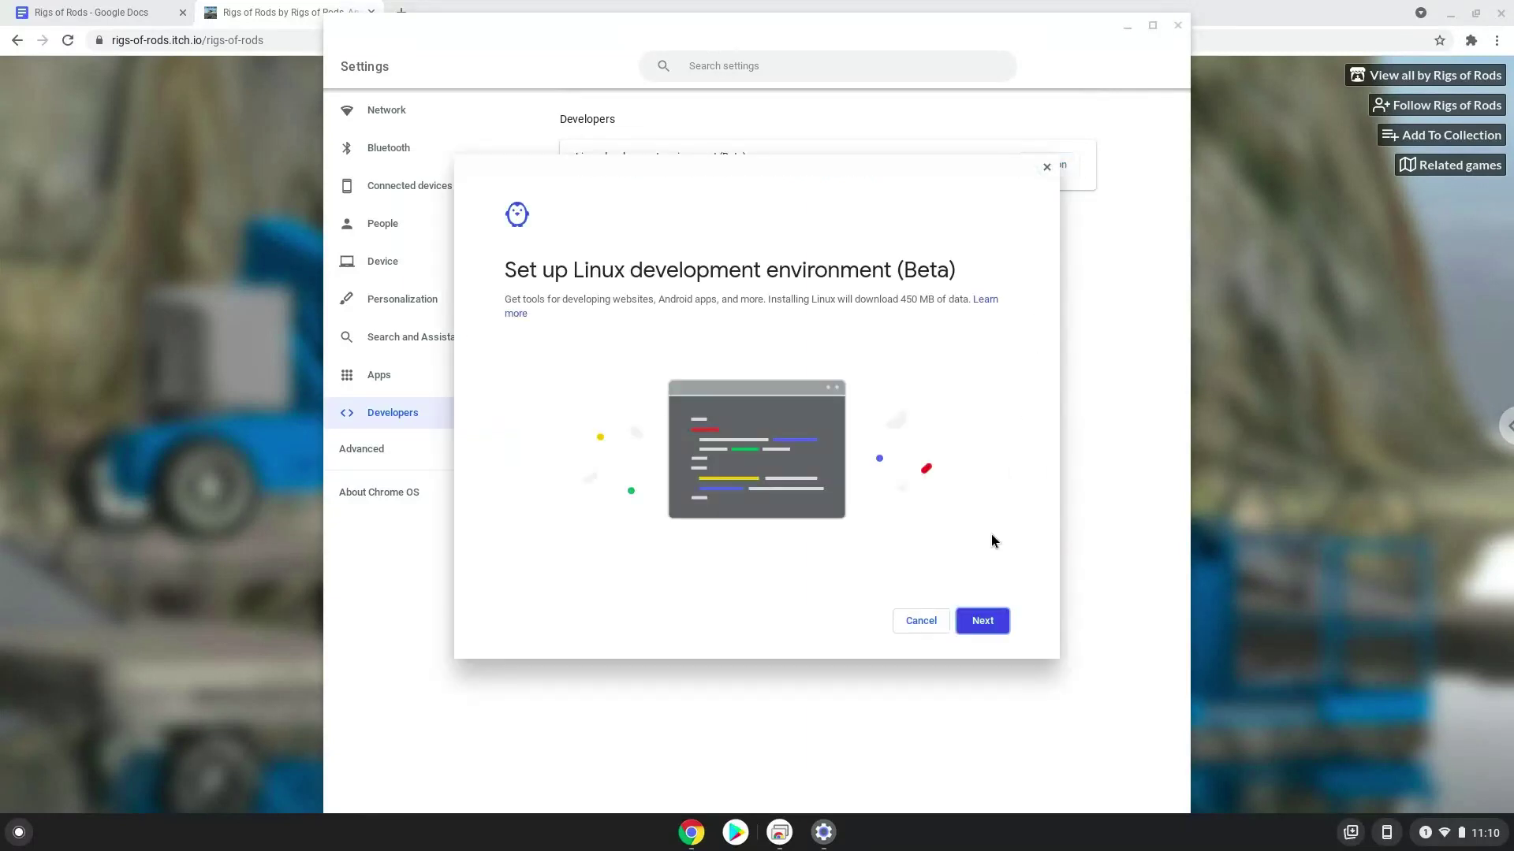
pyautogui.click(983, 622)
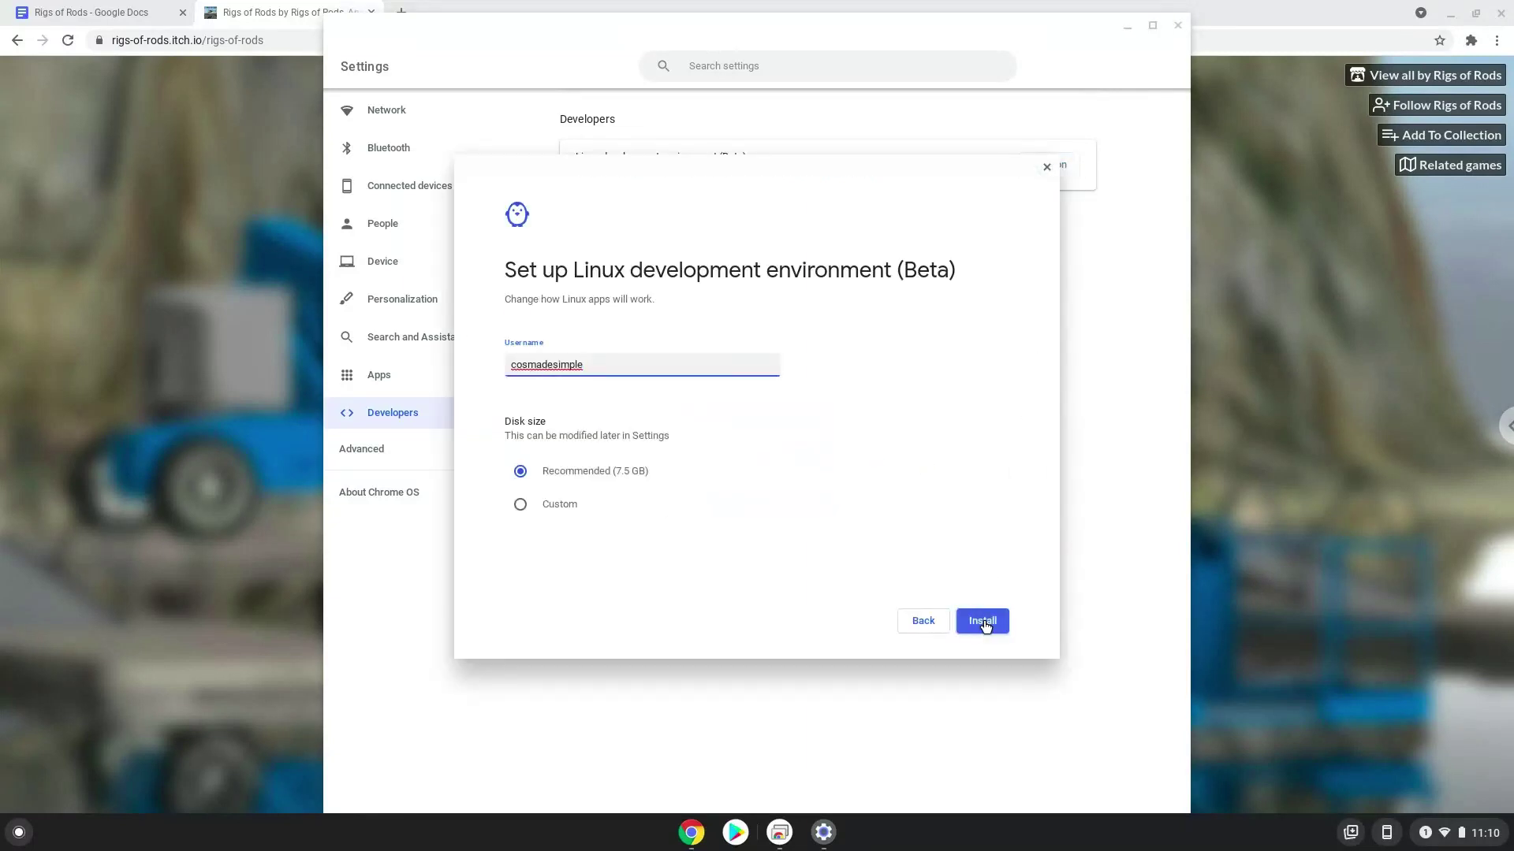
pyautogui.click(983, 622)
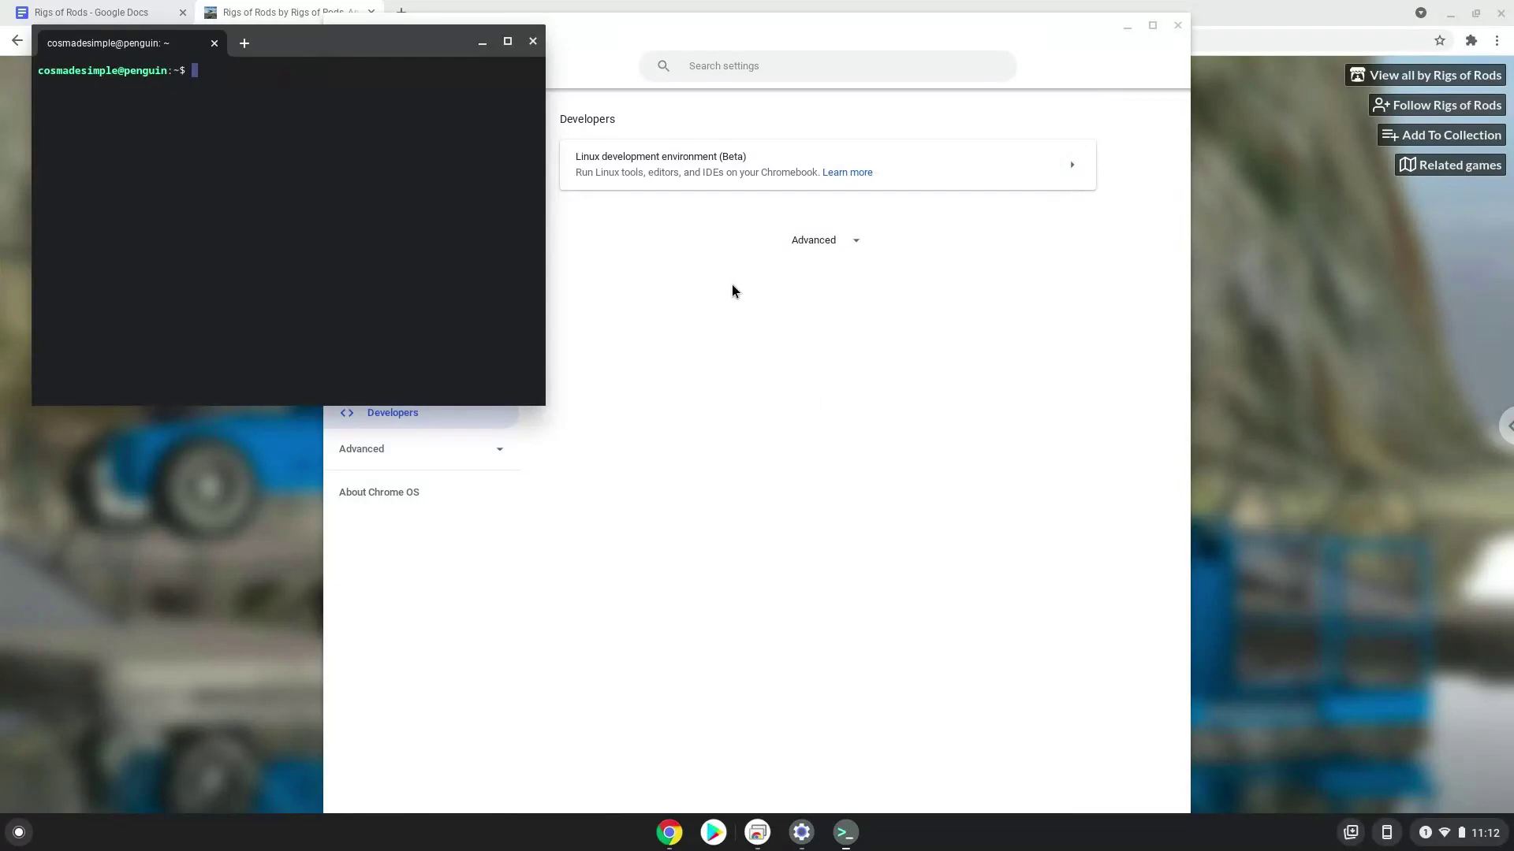
pyautogui.click(533, 43)
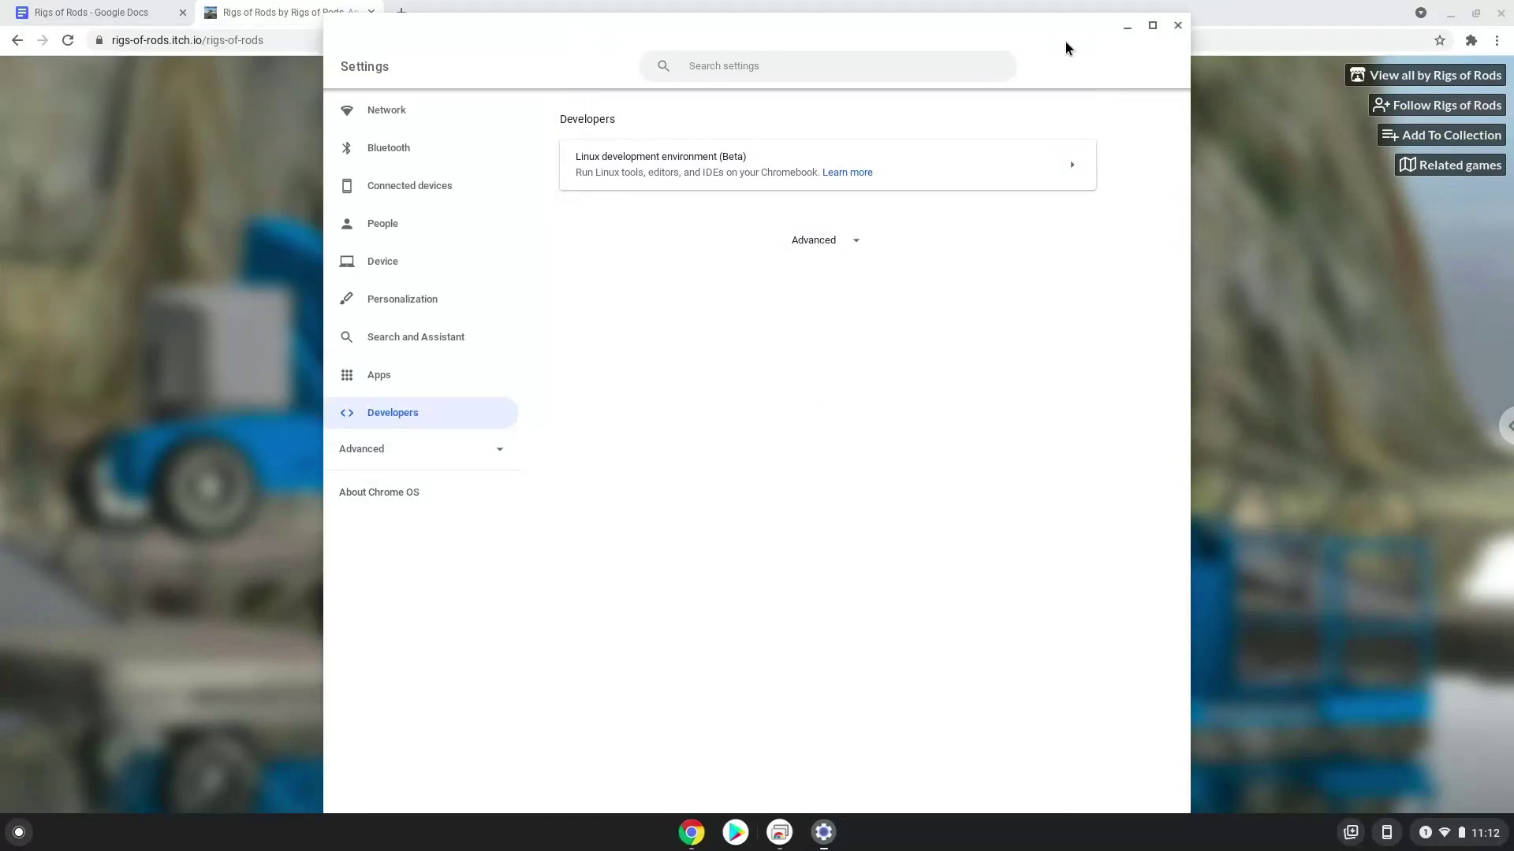
# Step: Close Settings and download rigs-of-rods-linux.zip from the itch.io Download section
pyautogui.click(1177, 27)
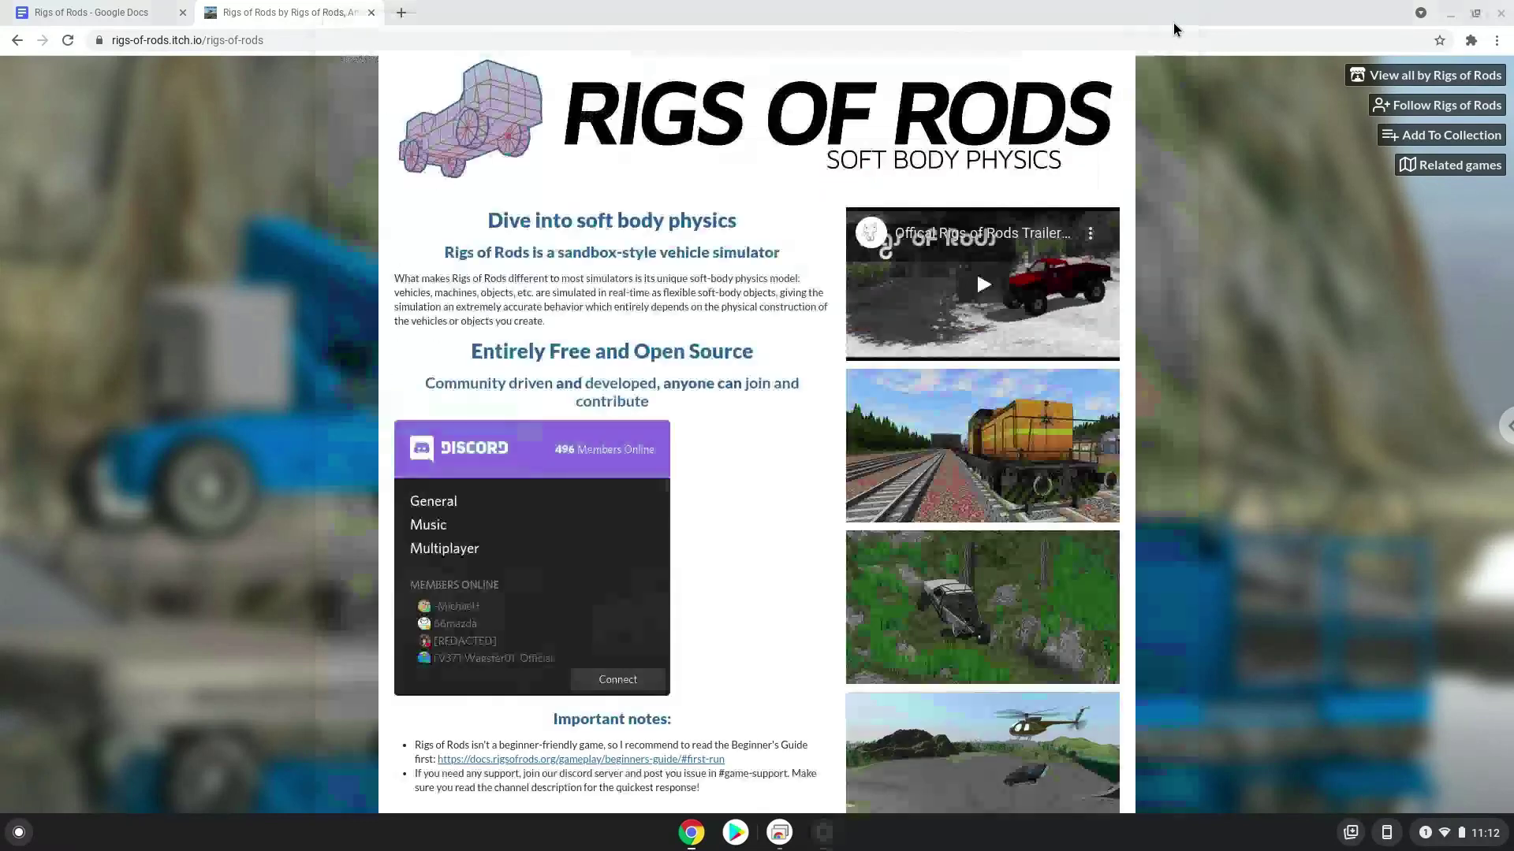
pyautogui.scroll(-2, 1290, 394)
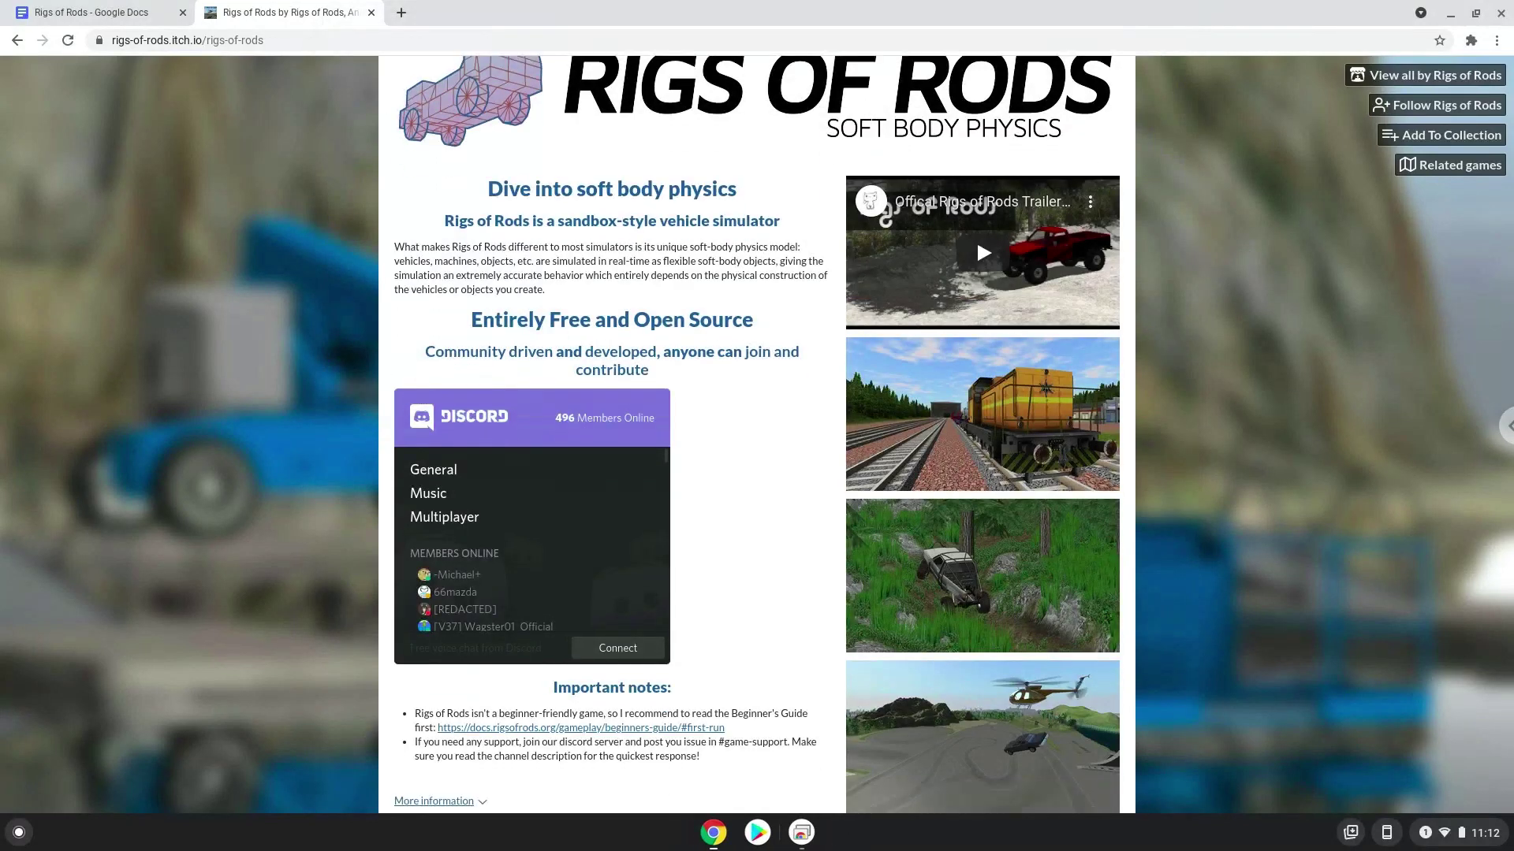
pyautogui.scroll(-1, 1179, 438)
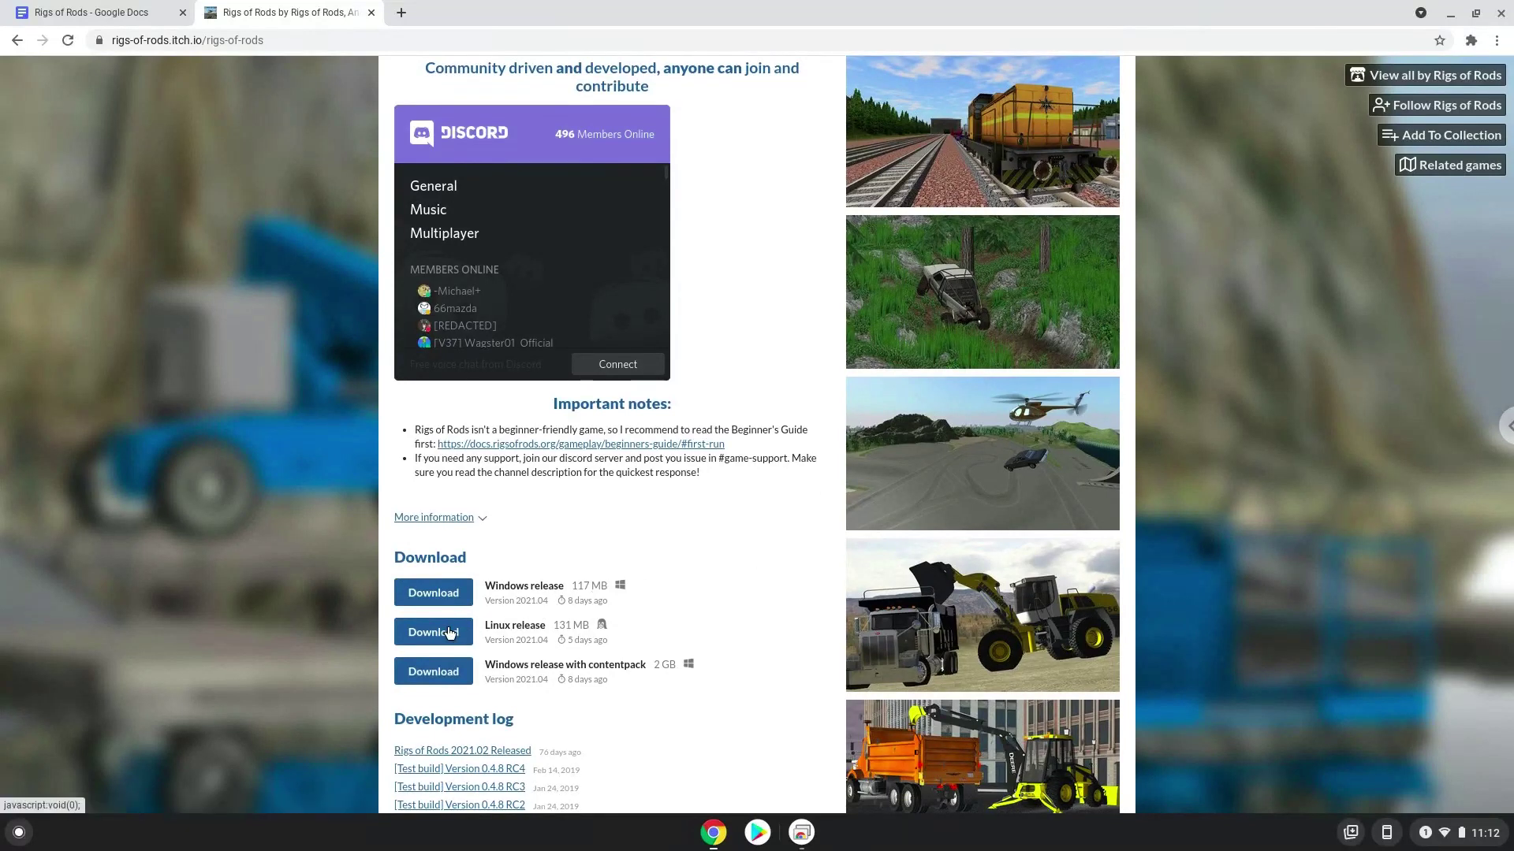
pyautogui.click(450, 633)
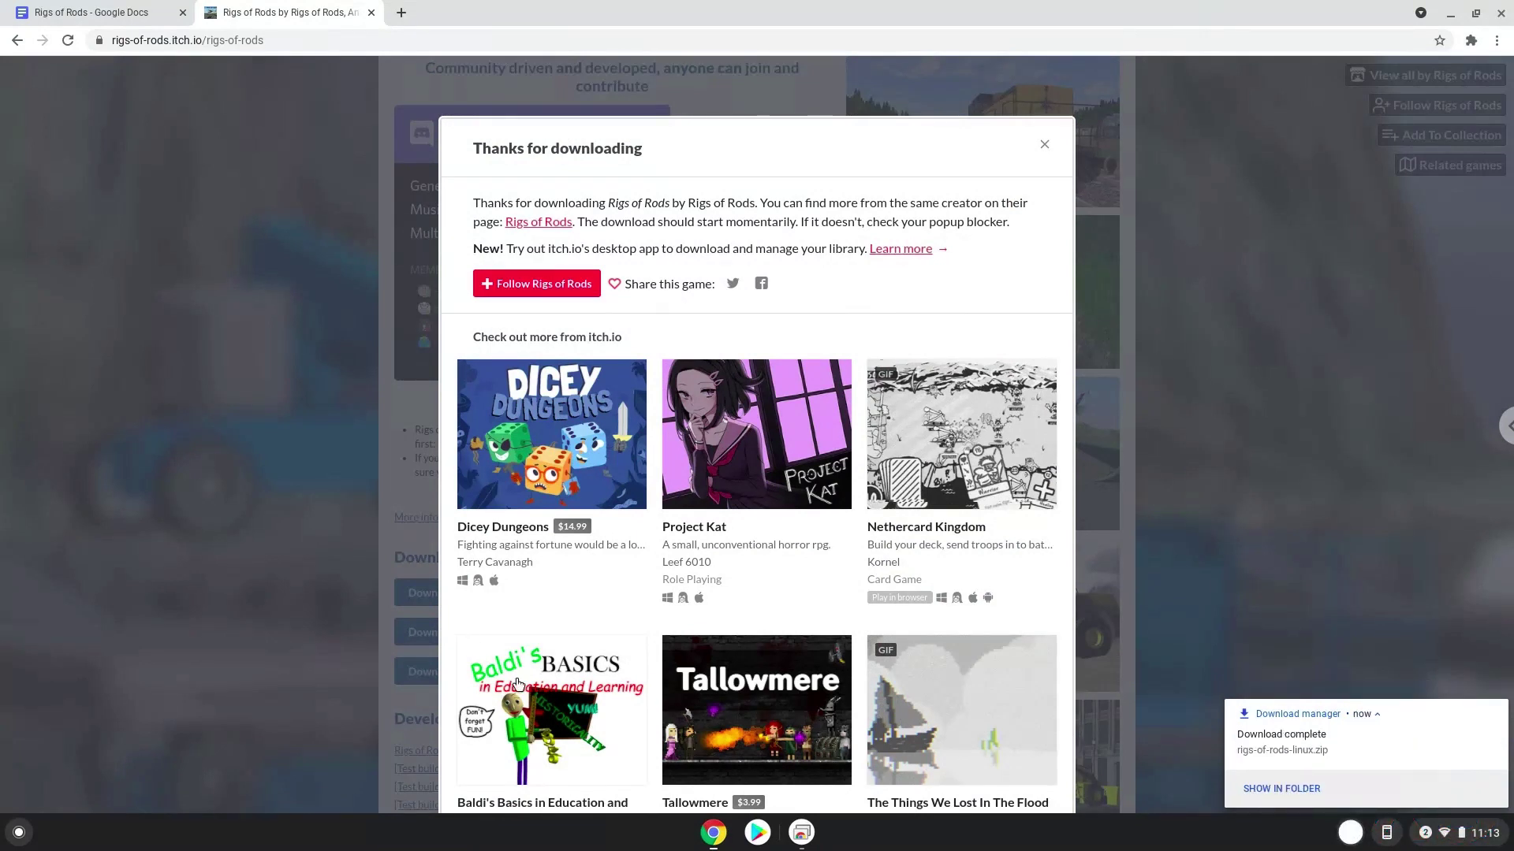
# Step: Cut rigs-of-rods-linux.zip from Downloads, paste it into Linux files, then close Files
pyautogui.click(1266, 782)
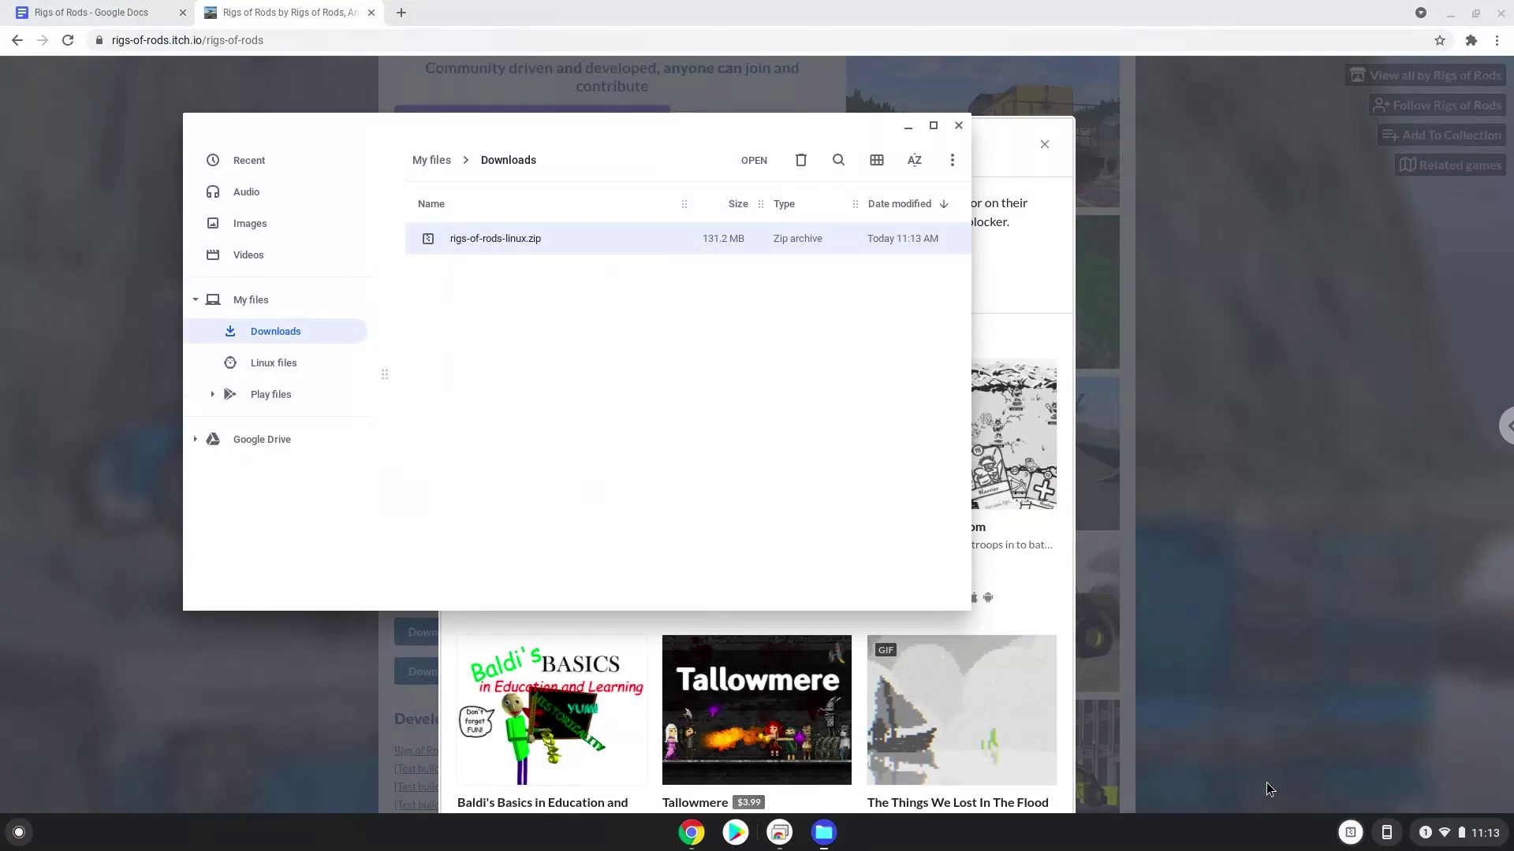
pyautogui.rightClick(486, 240)
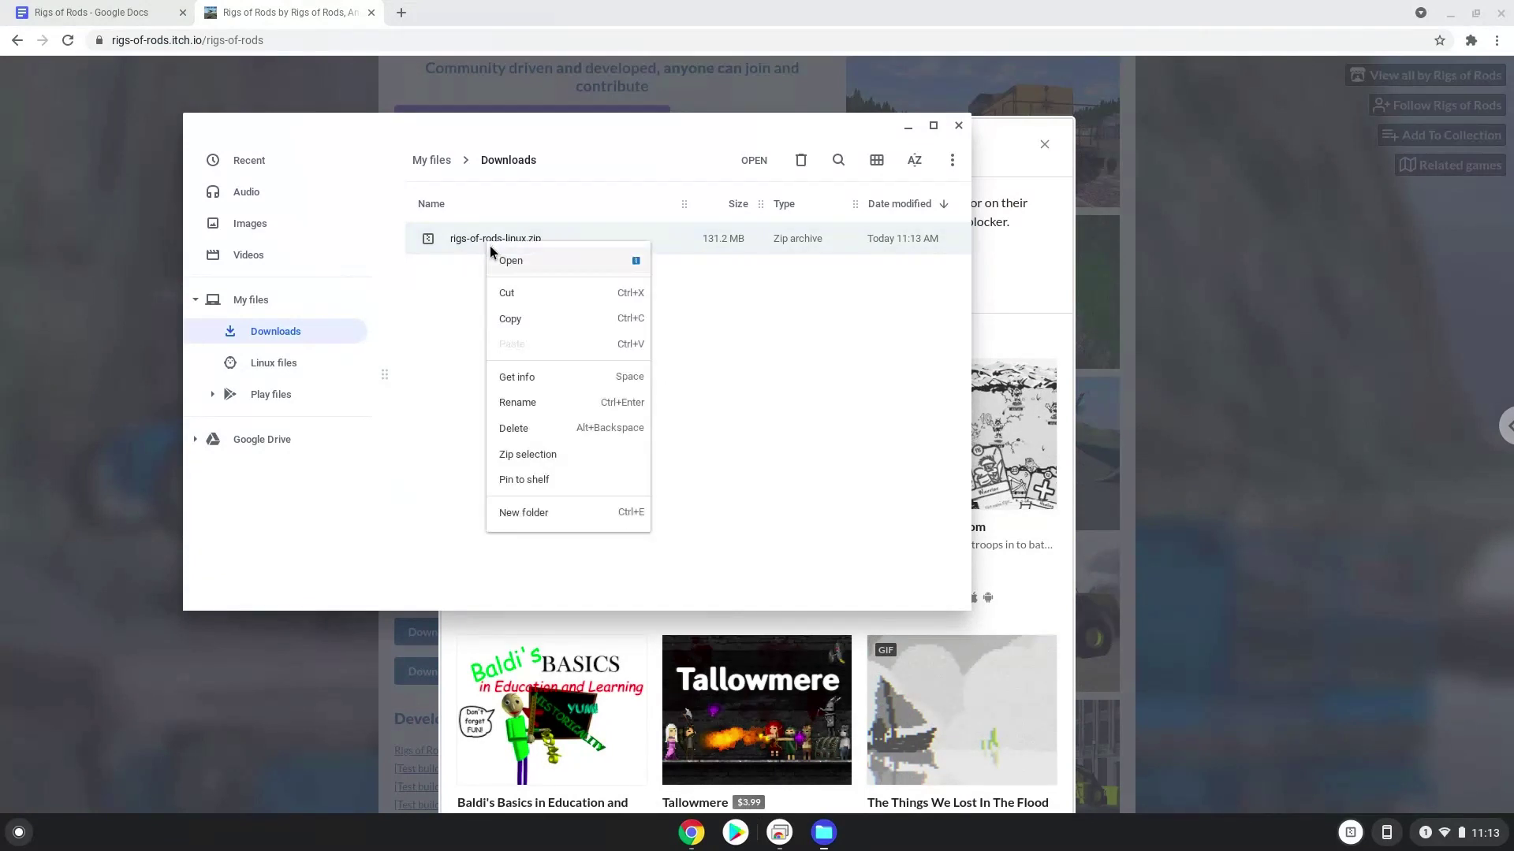
pyautogui.click(513, 291)
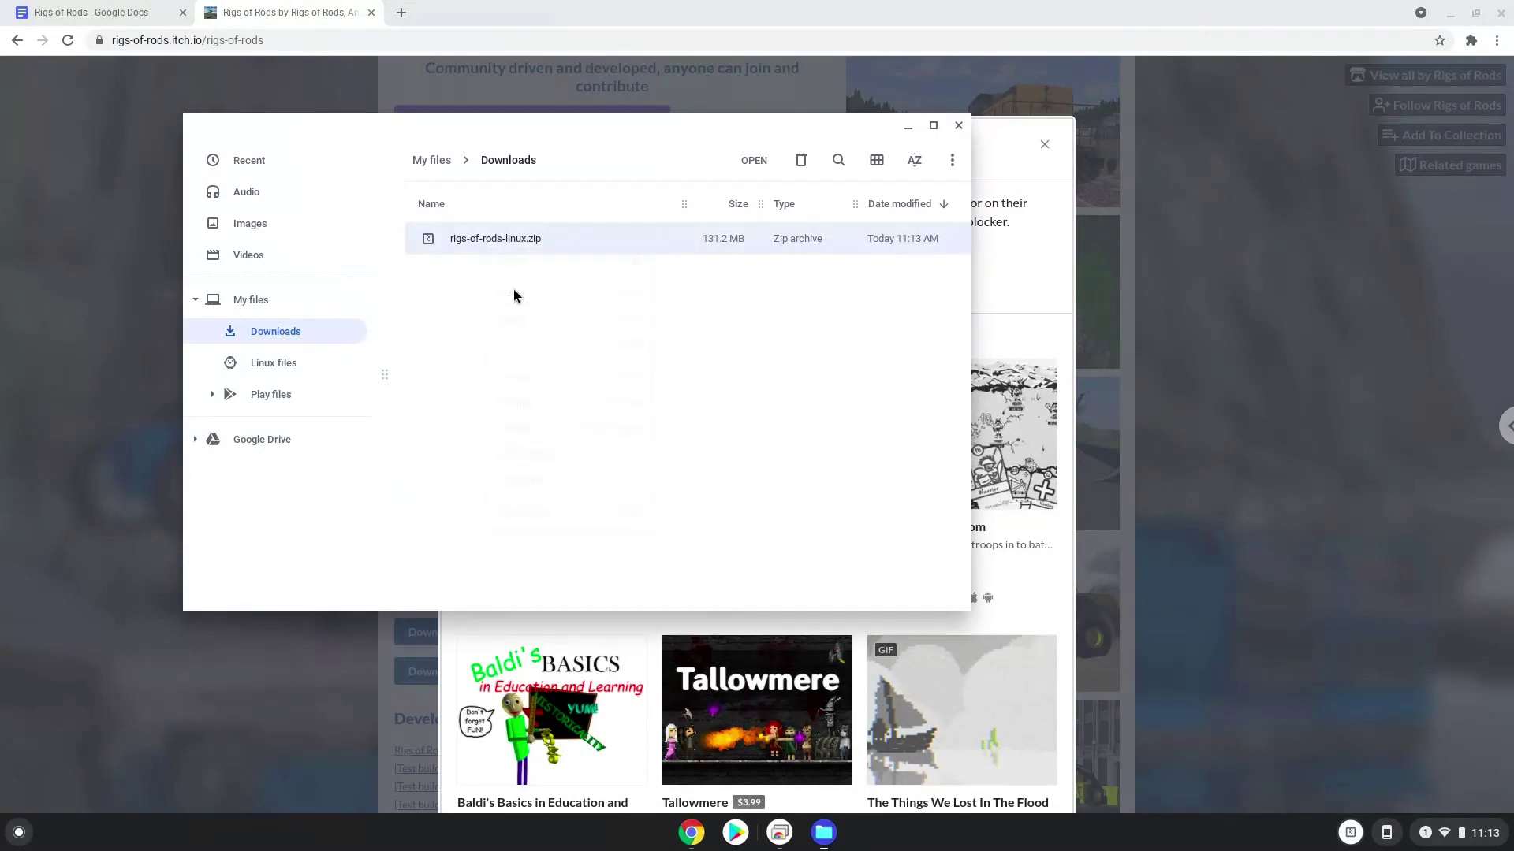
pyautogui.click(301, 368)
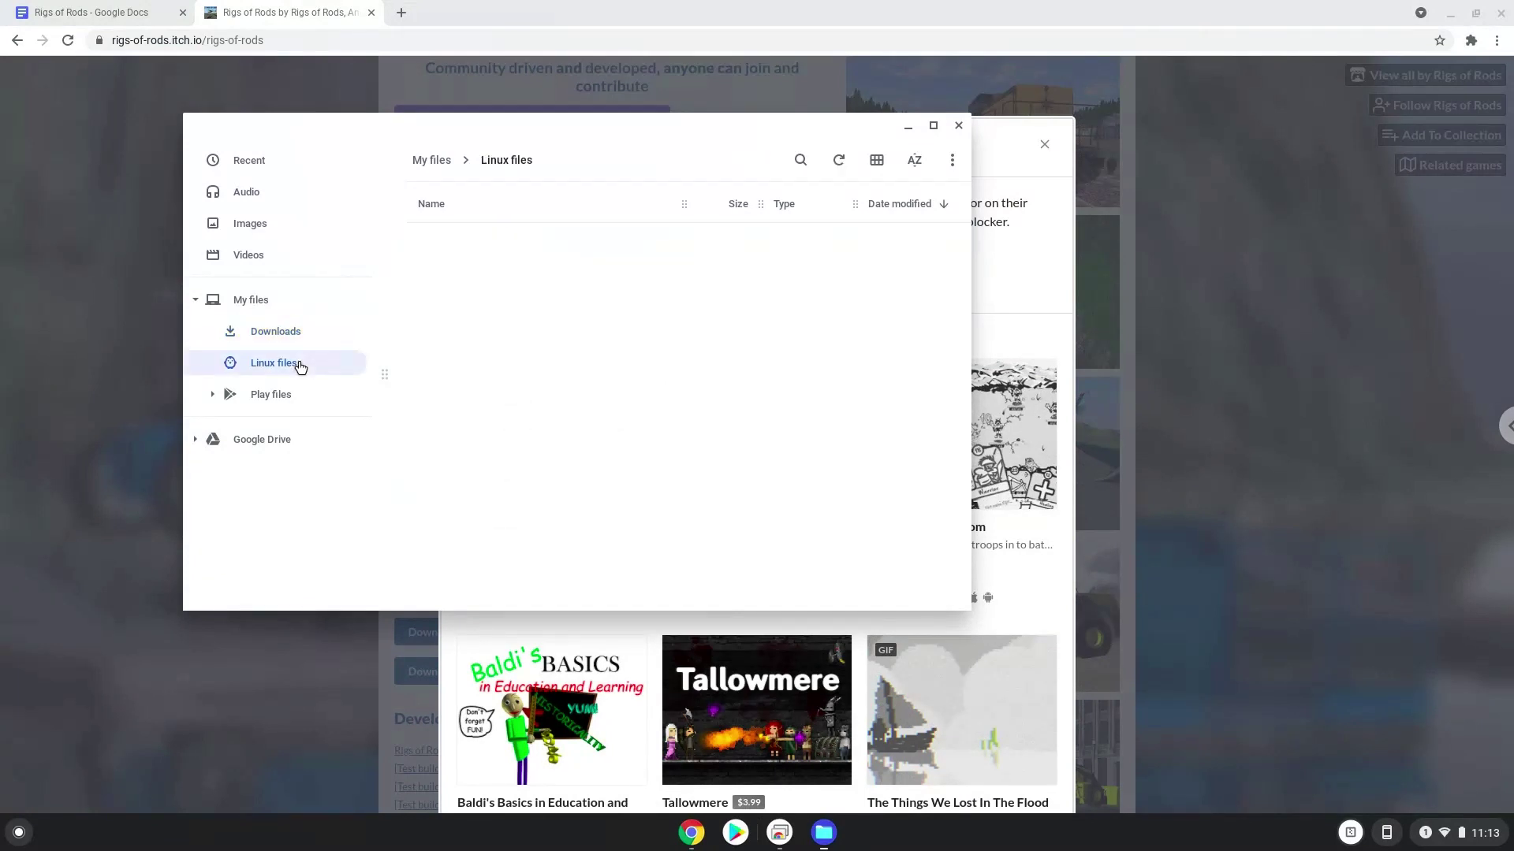
pyautogui.rightClick(509, 352)
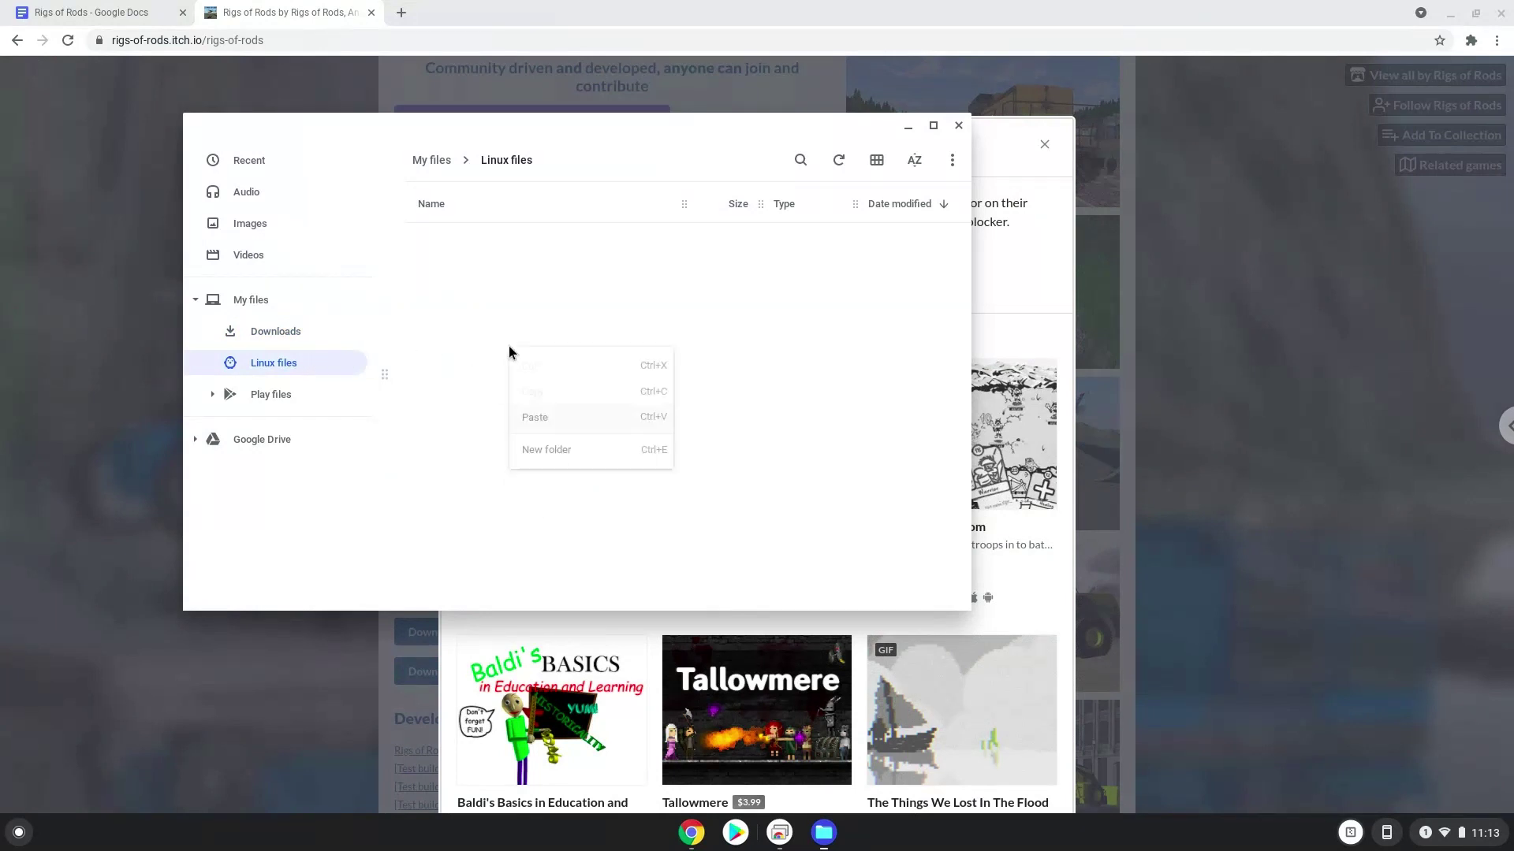
pyautogui.click(540, 417)
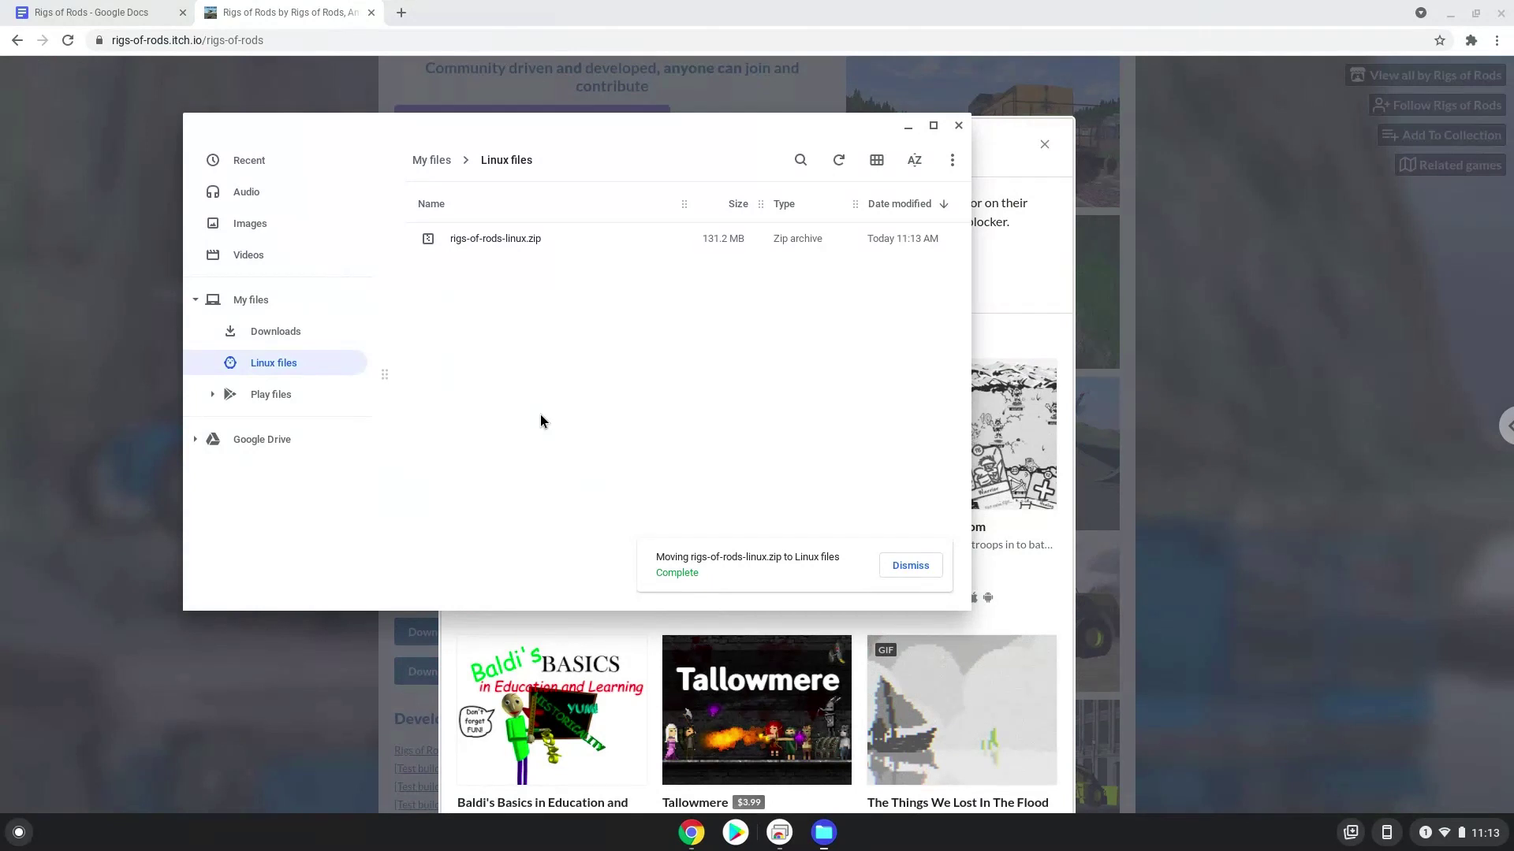
pyautogui.click(959, 127)
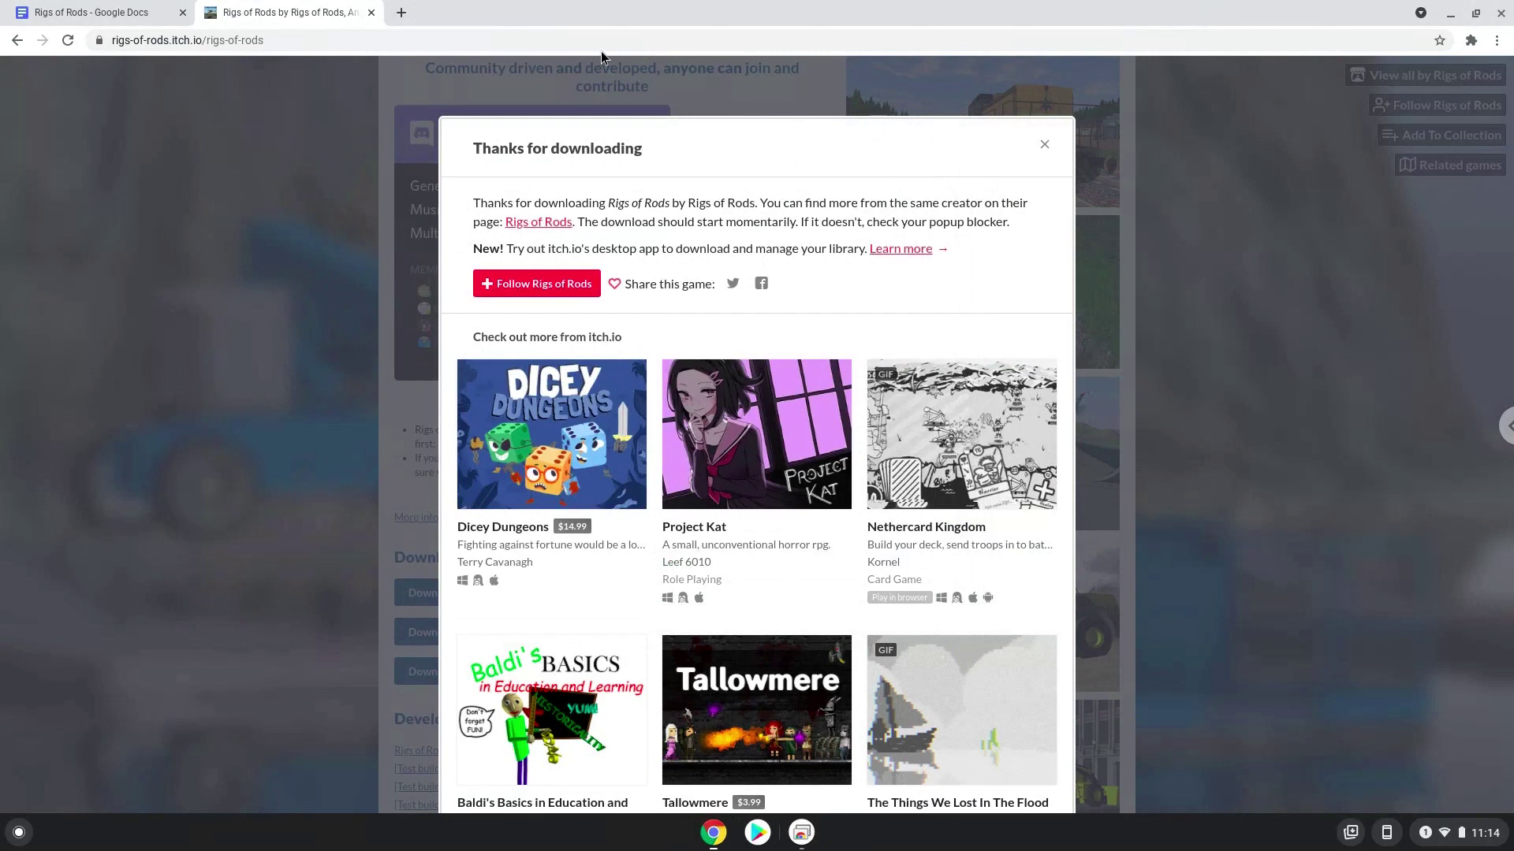
# Step: Close the itch.io tab and copy the first sudo mv command from the Rigs of Rods notes
pyautogui.click(370, 13)
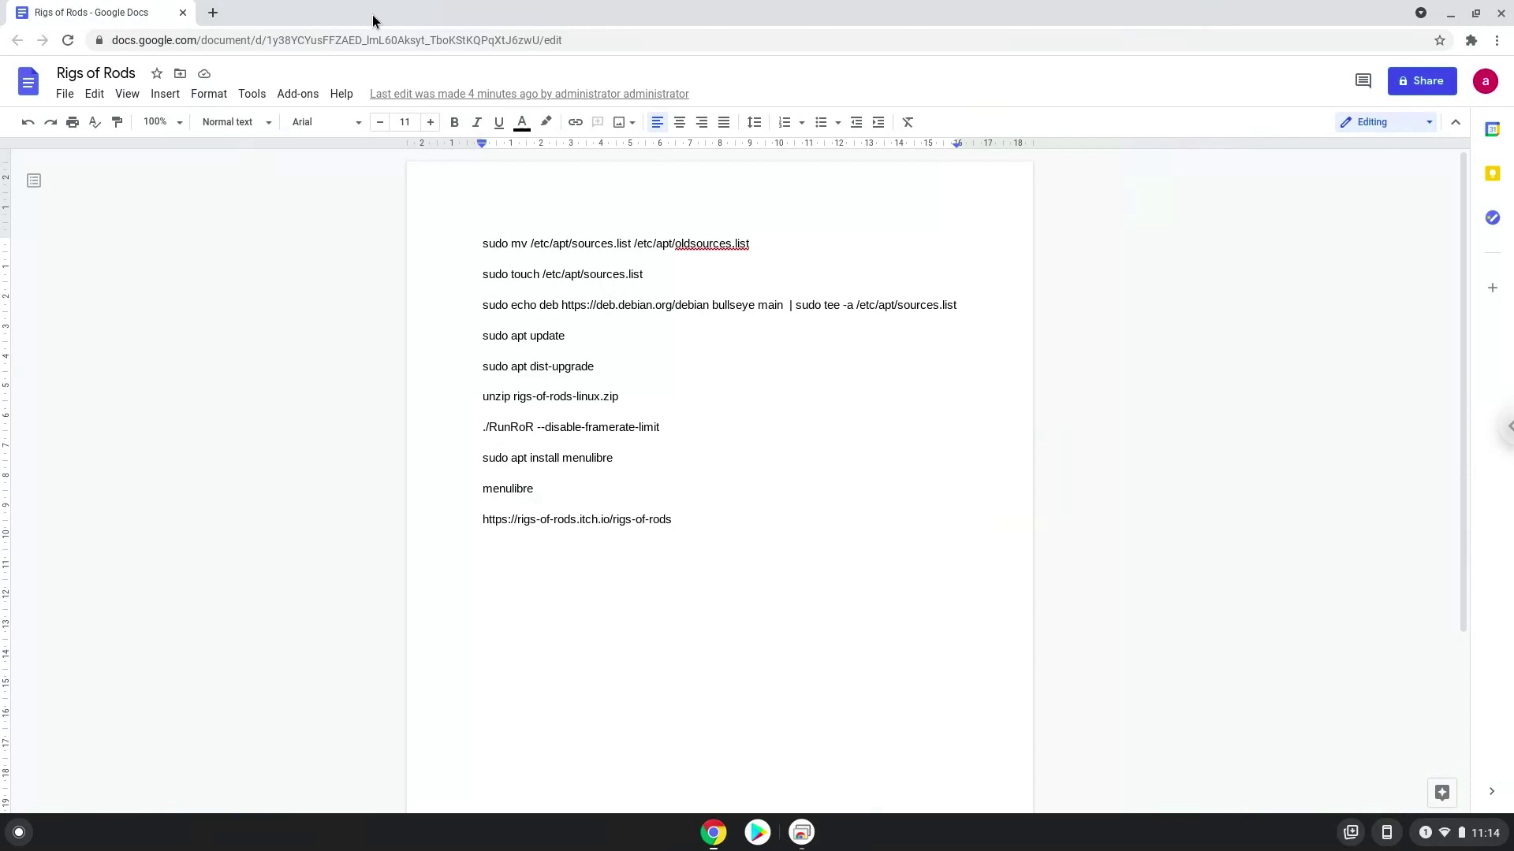
pyautogui.tripleClick(556, 246)
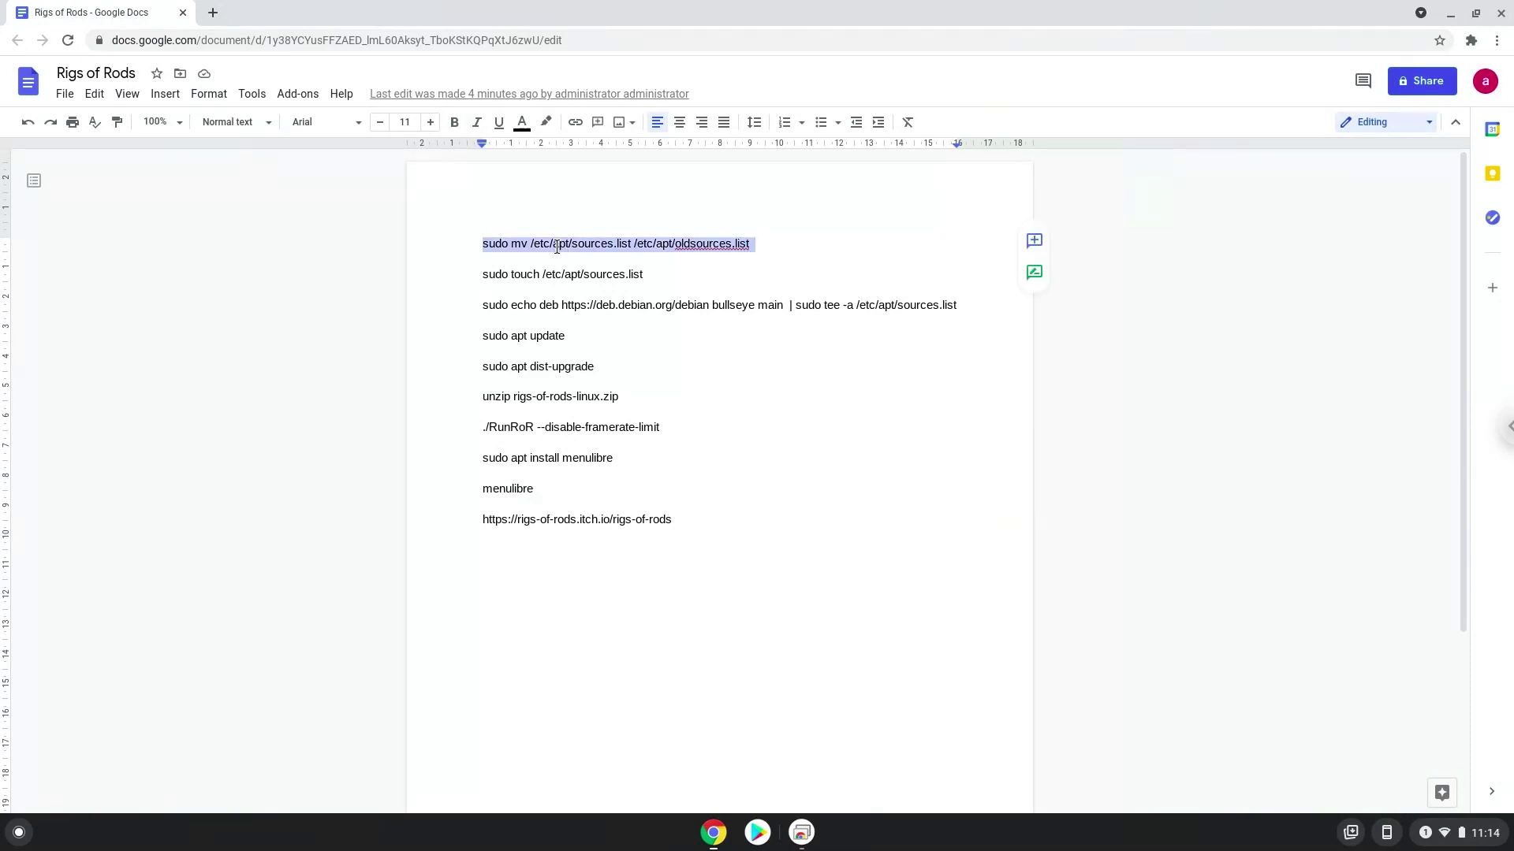
pyautogui.rightClick(556, 246)
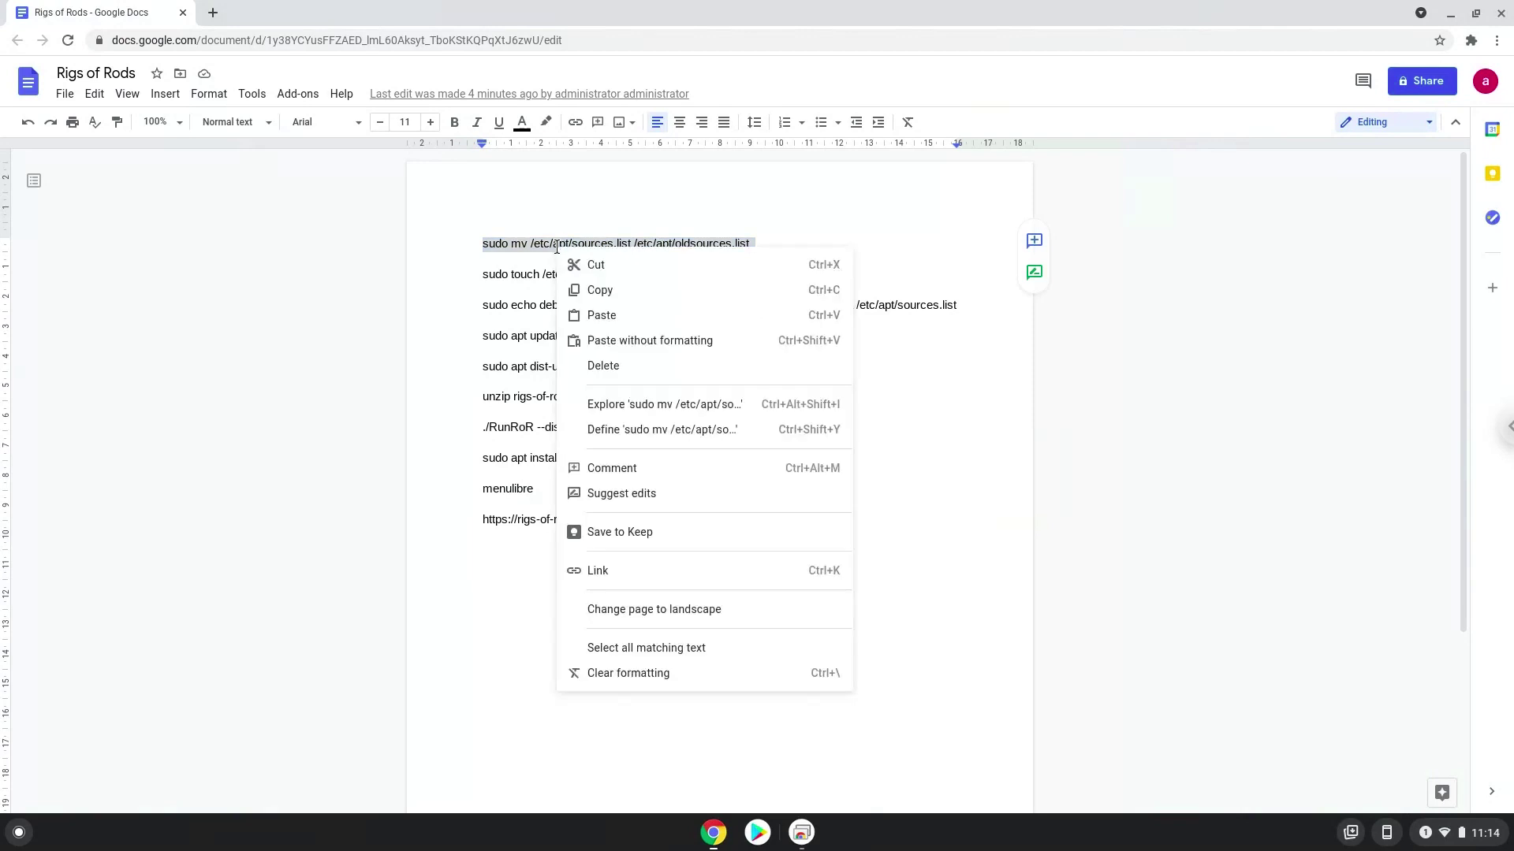
pyautogui.click(594, 295)
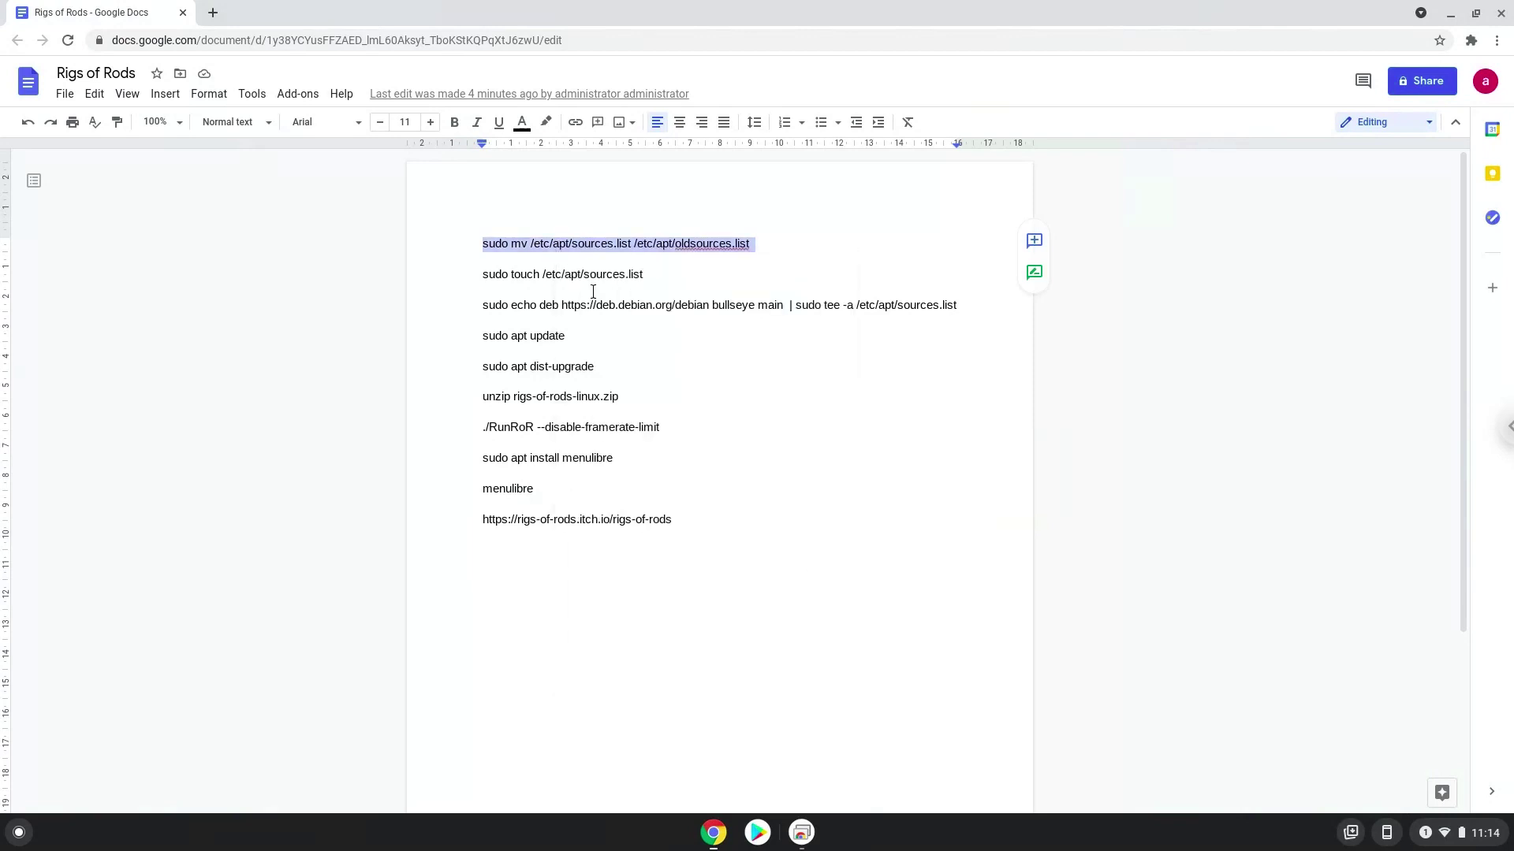
pyautogui.click(20, 834)
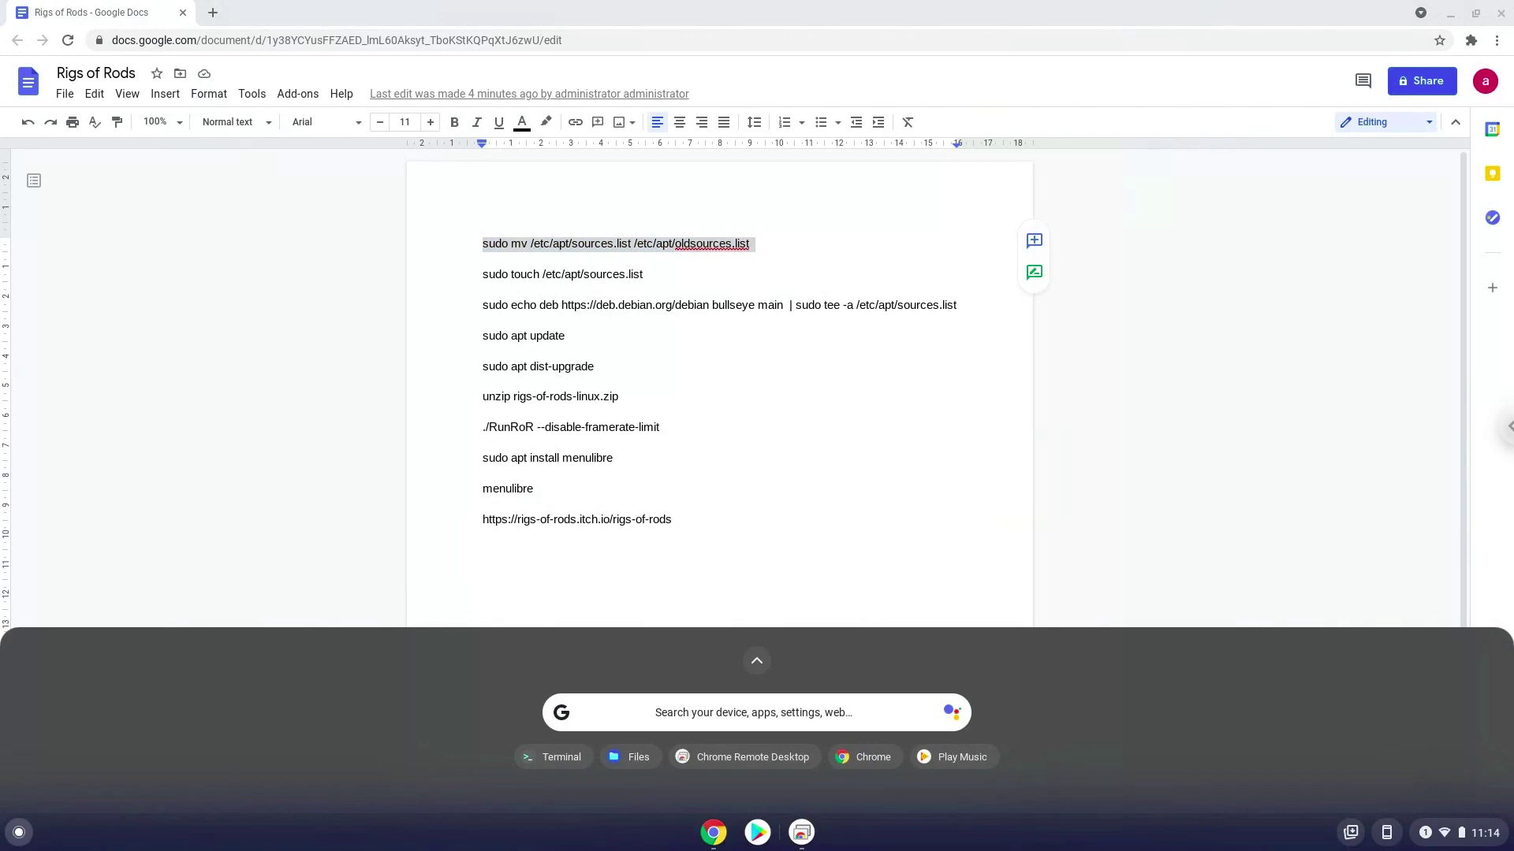
pyautogui.write('ter')
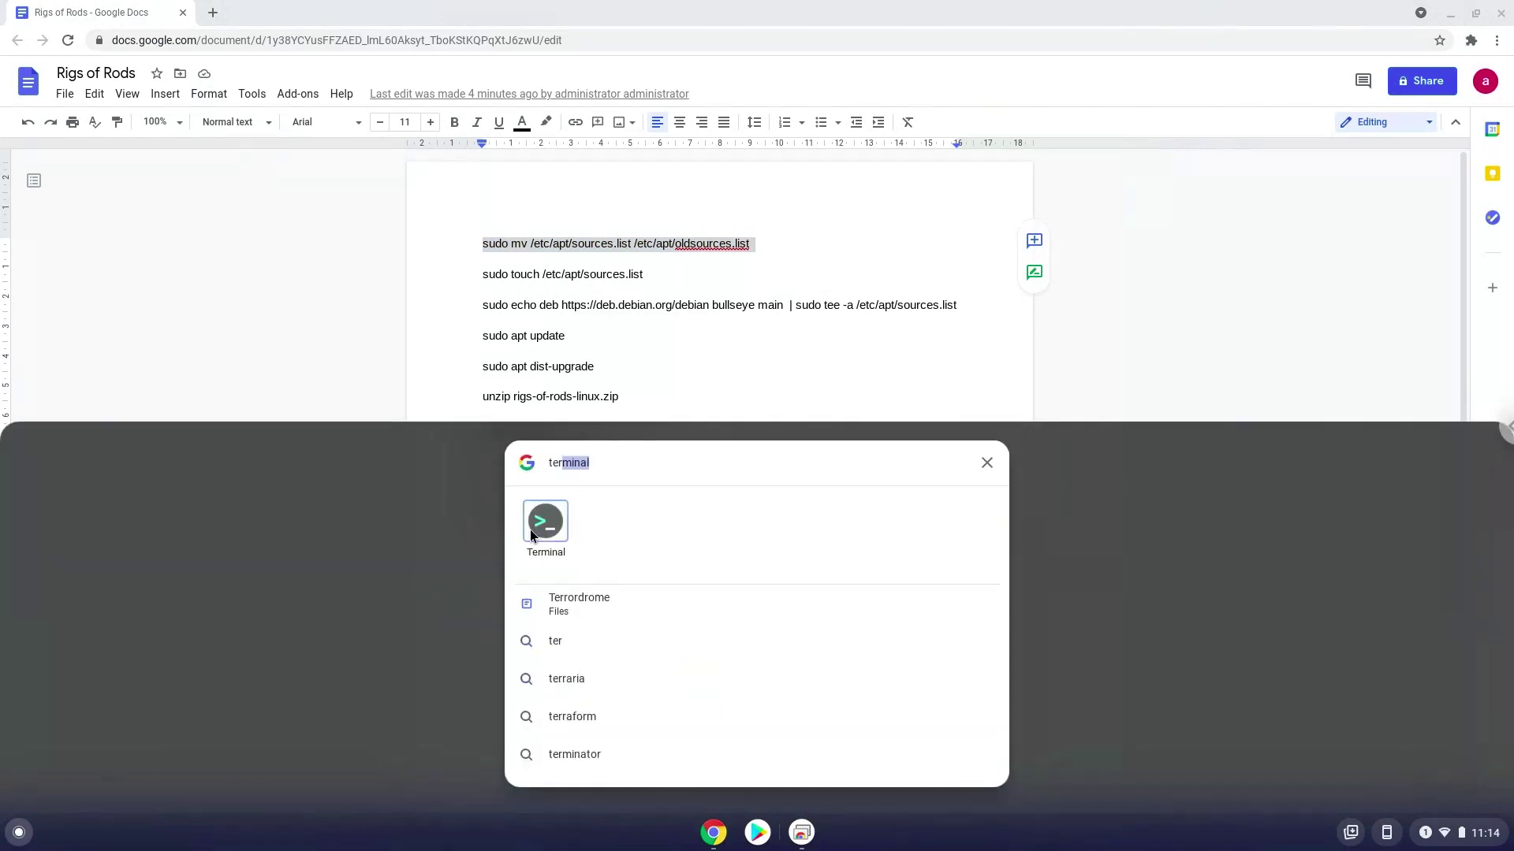
# Step: Run sudo mv to oldsources.list, then copy and run sudo touch for /etc/apt/sources.list
pyautogui.click(541, 526)
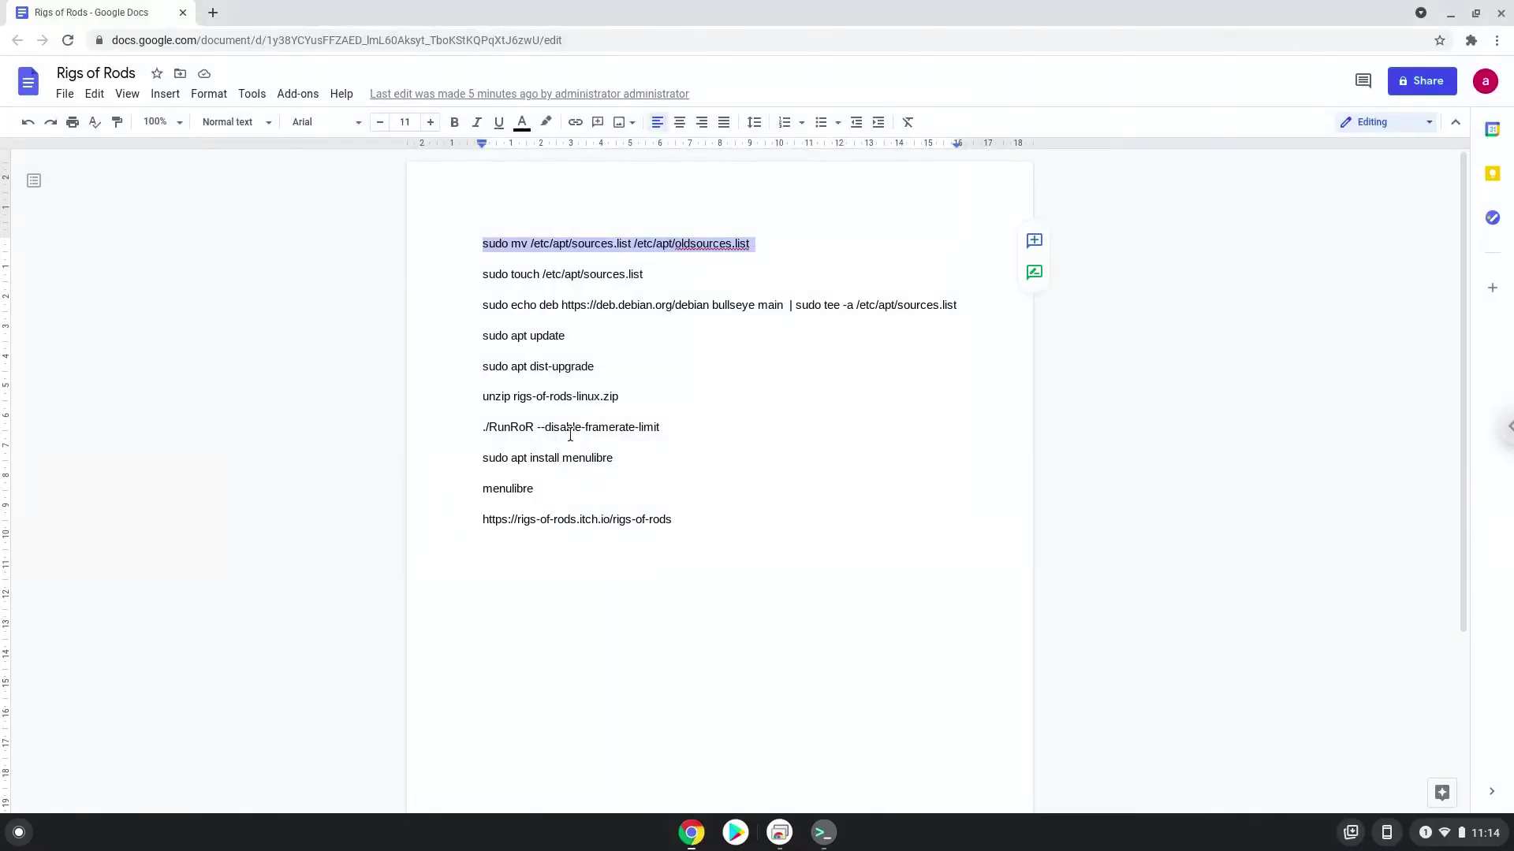
pyautogui.click(543, 275)
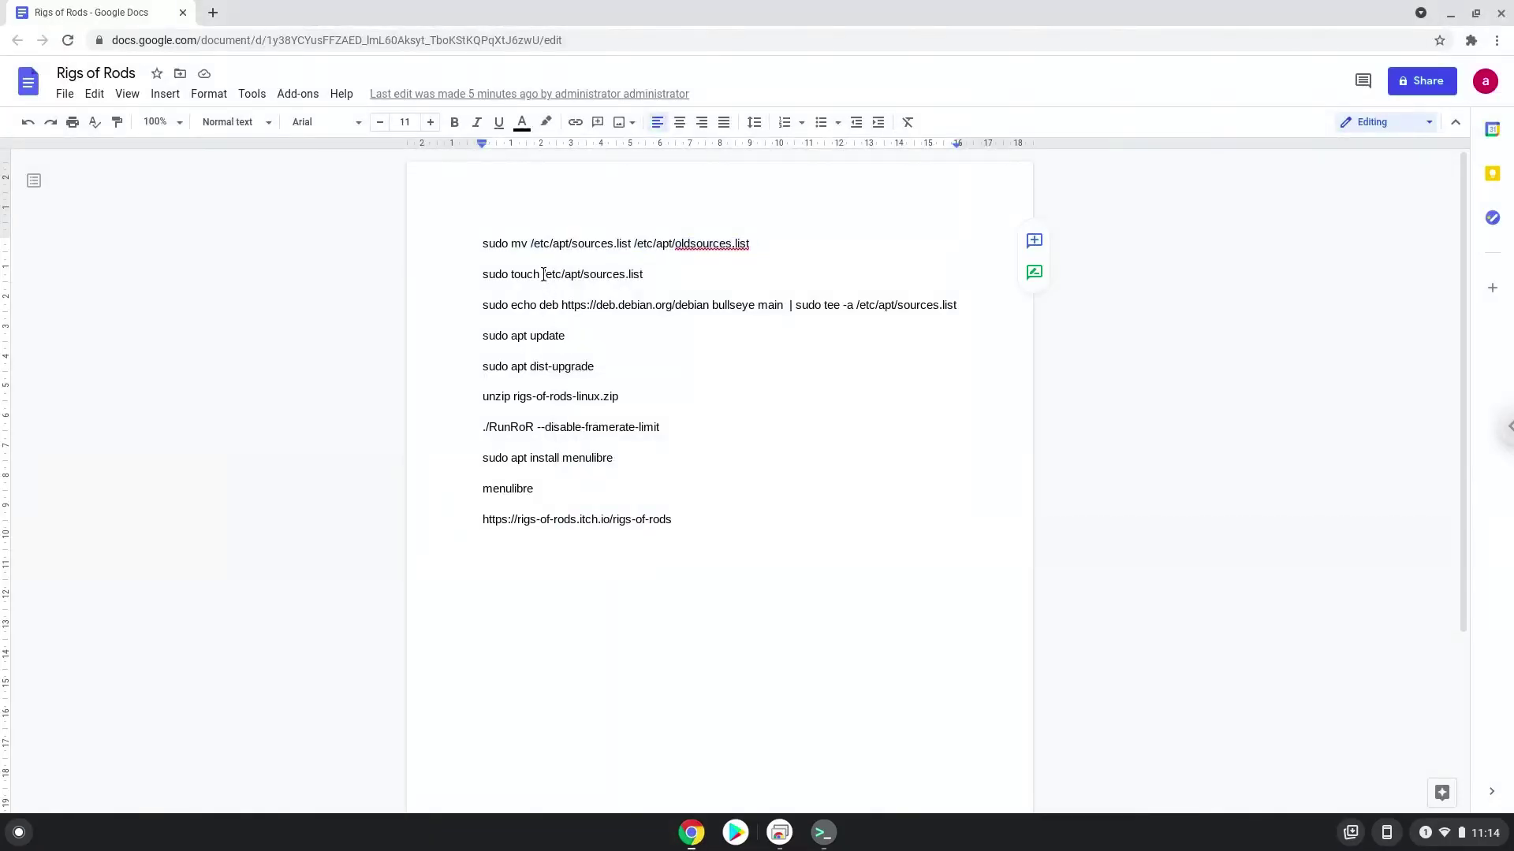
pyautogui.tripleClick(543, 275)
pyautogui.rightClick(543, 274)
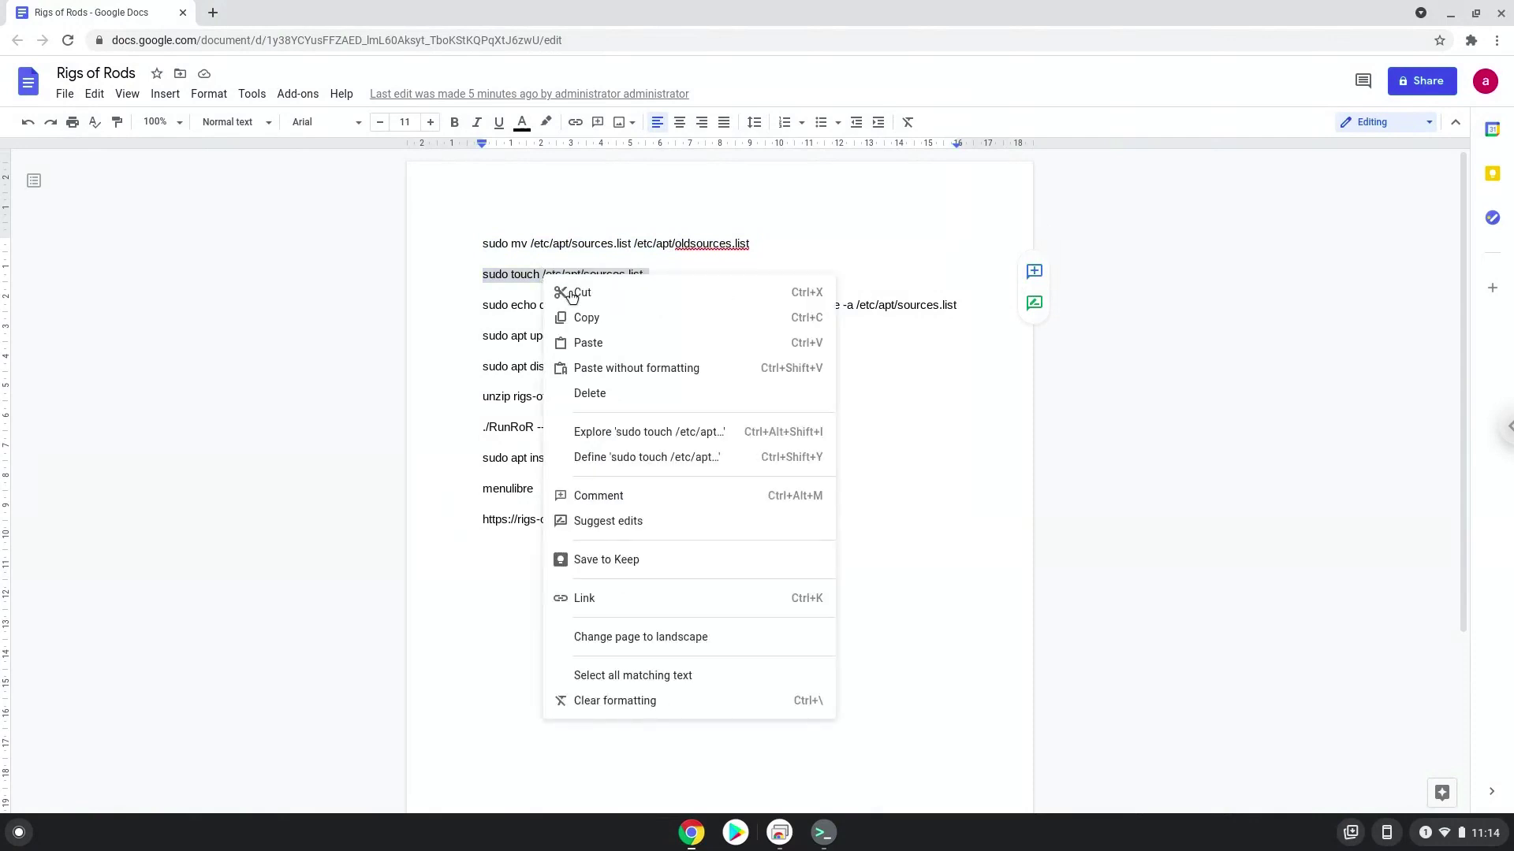
pyautogui.click(587, 319)
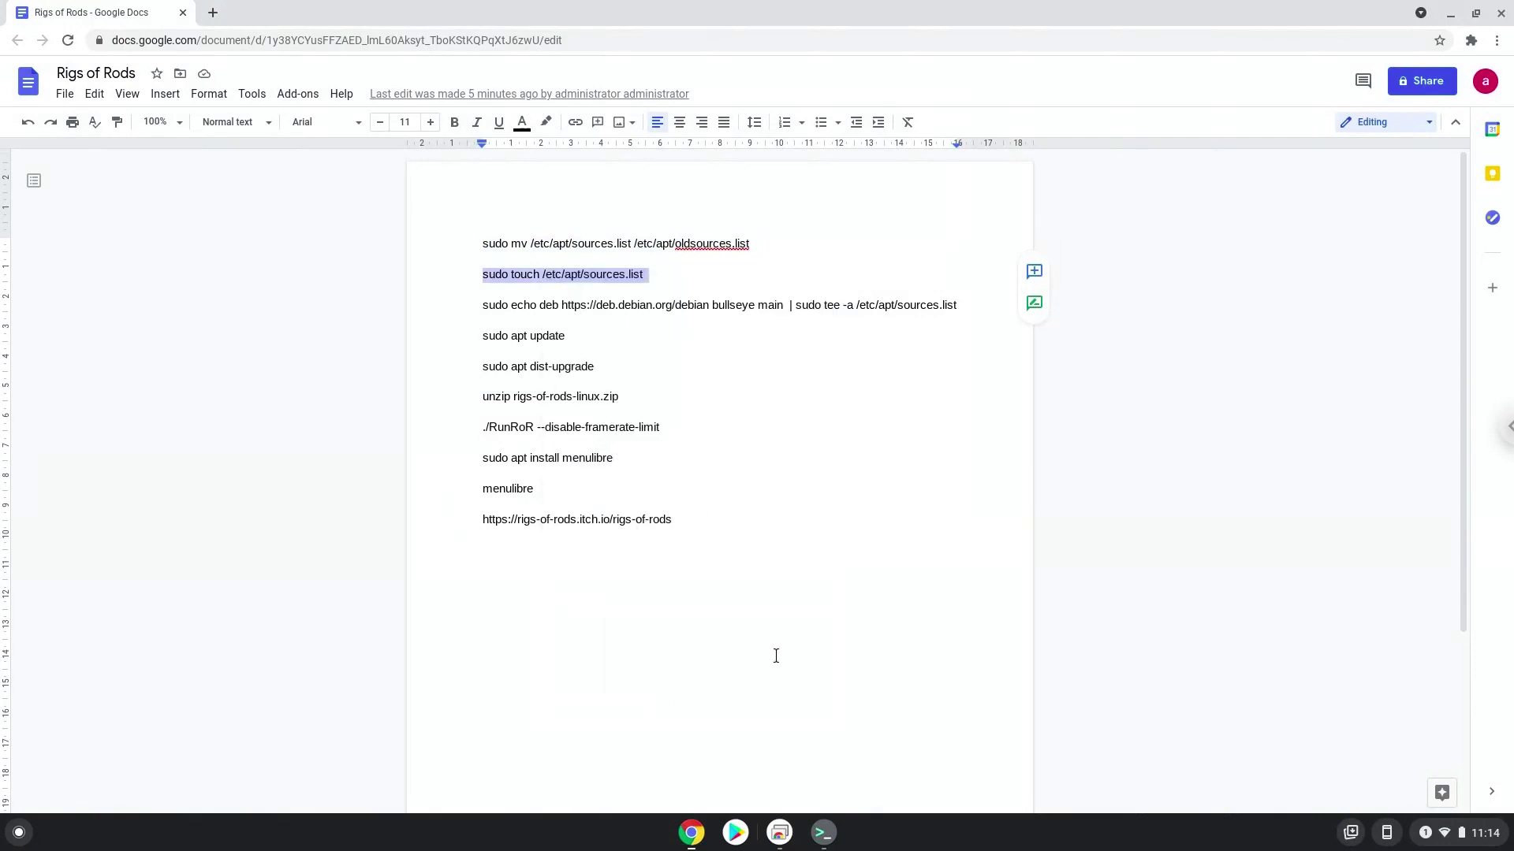
pyautogui.click(824, 834)
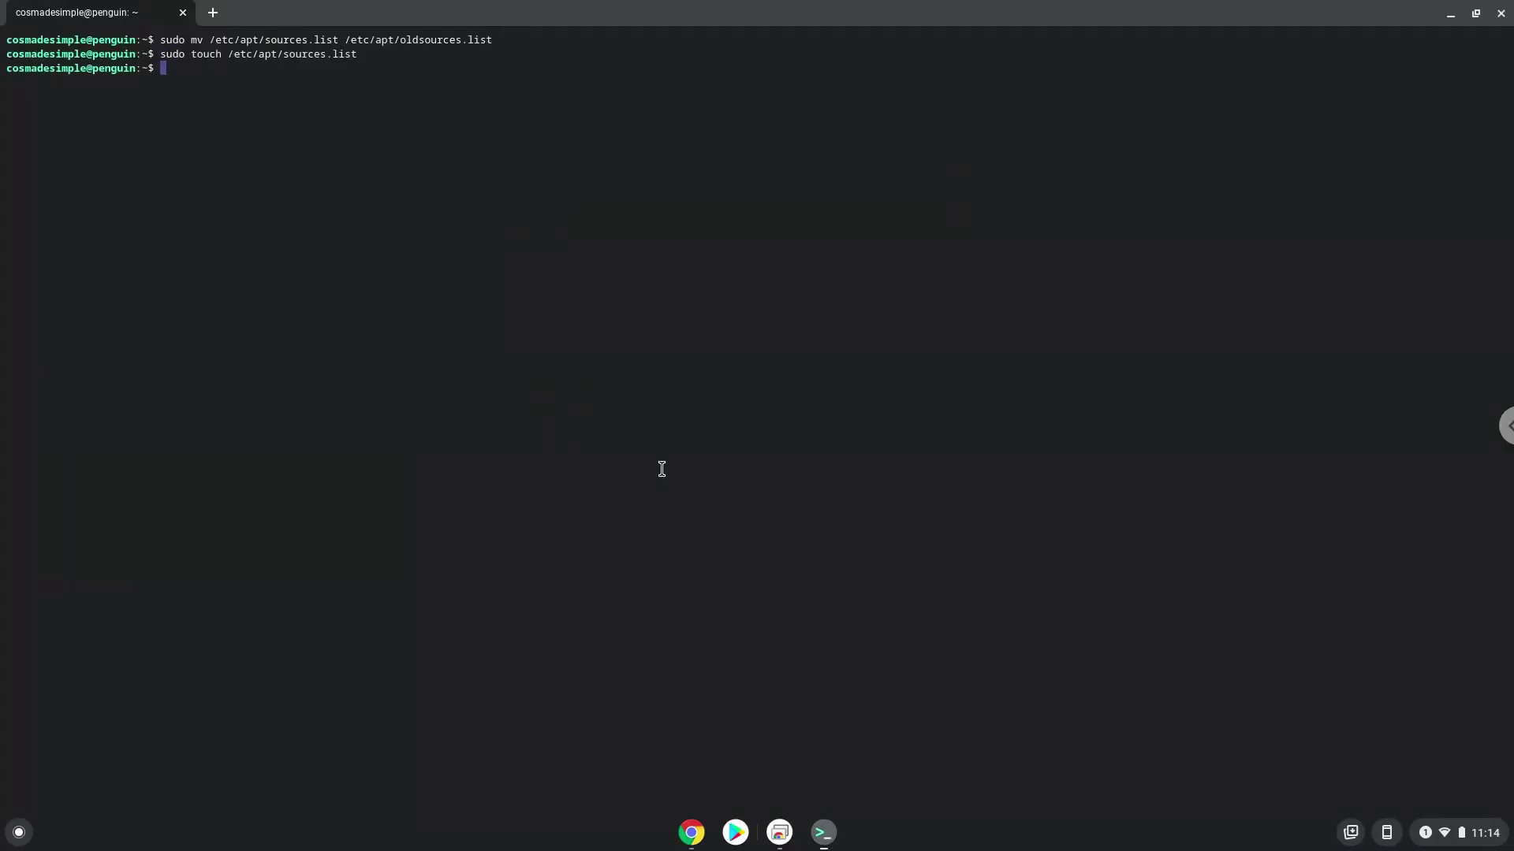
pyautogui.click(691, 834)
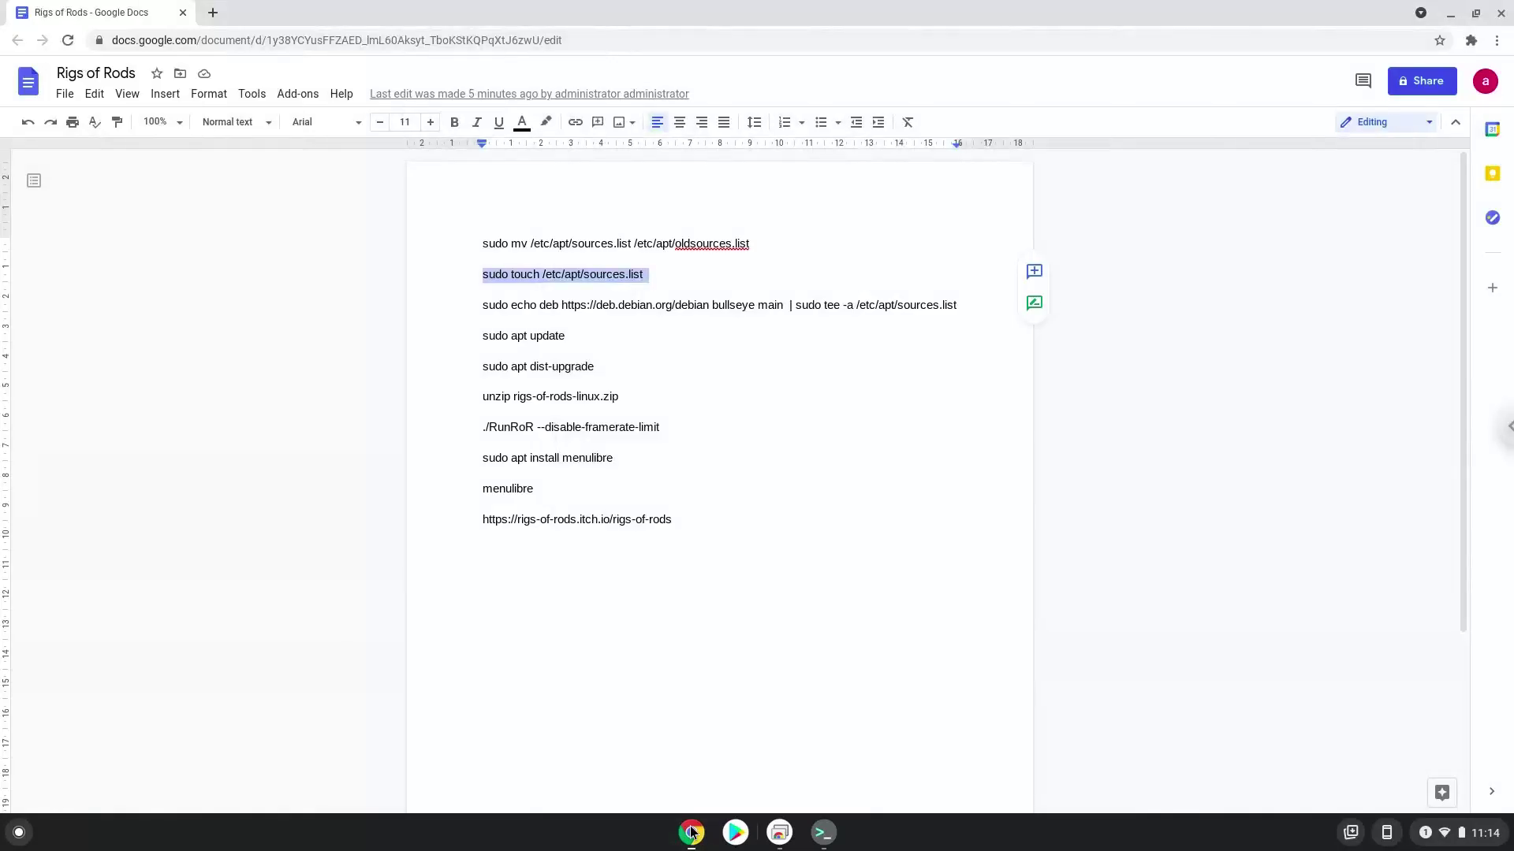
# Step: Copy the sudo echo deb bullseye line and run it, teeing it into sources.list
pyautogui.tripleClick(631, 308)
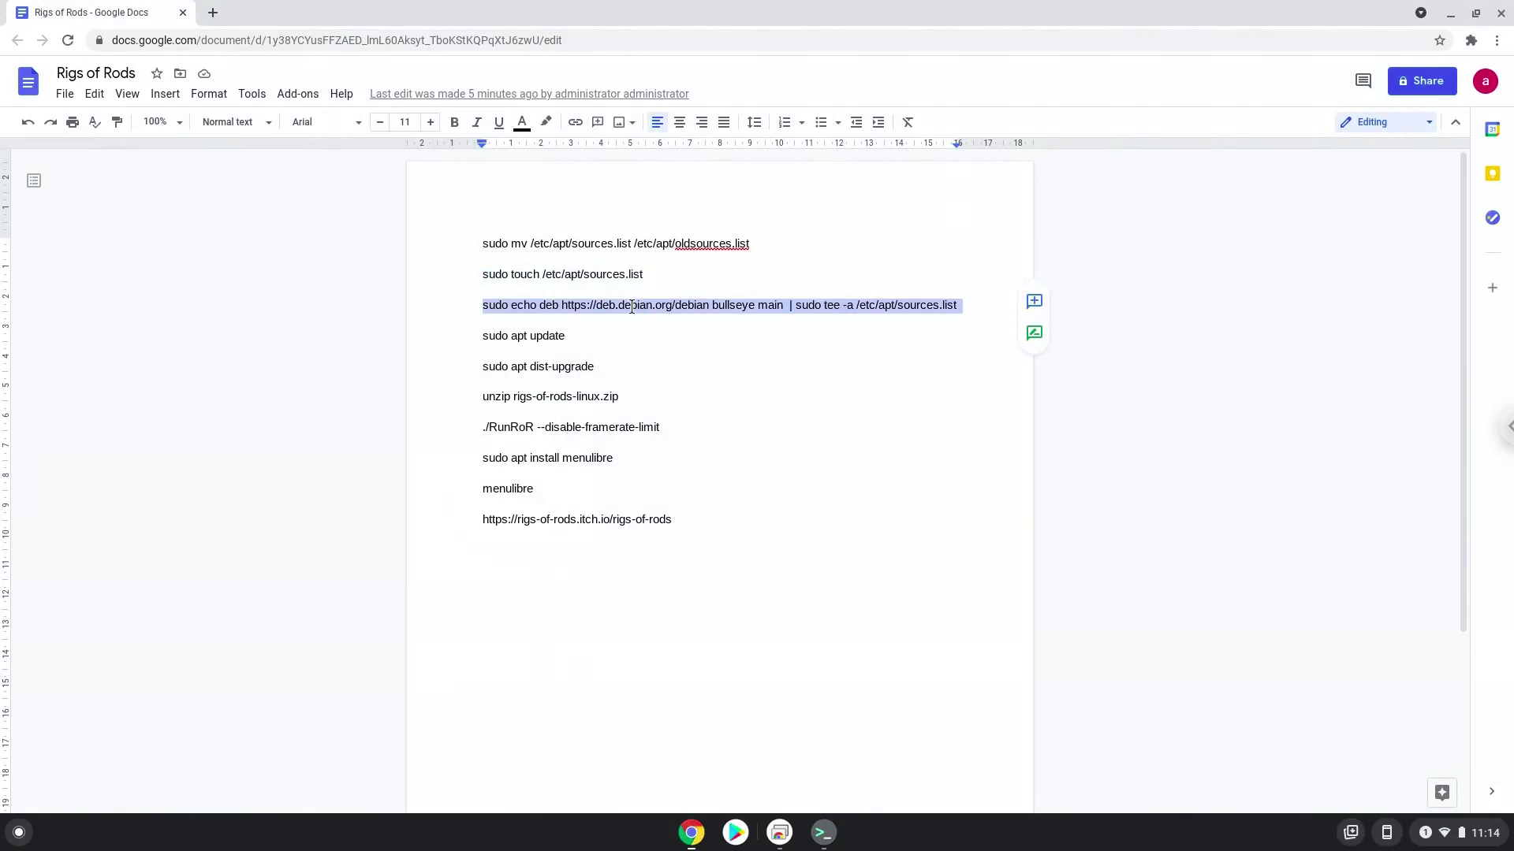
pyautogui.rightClick(631, 308)
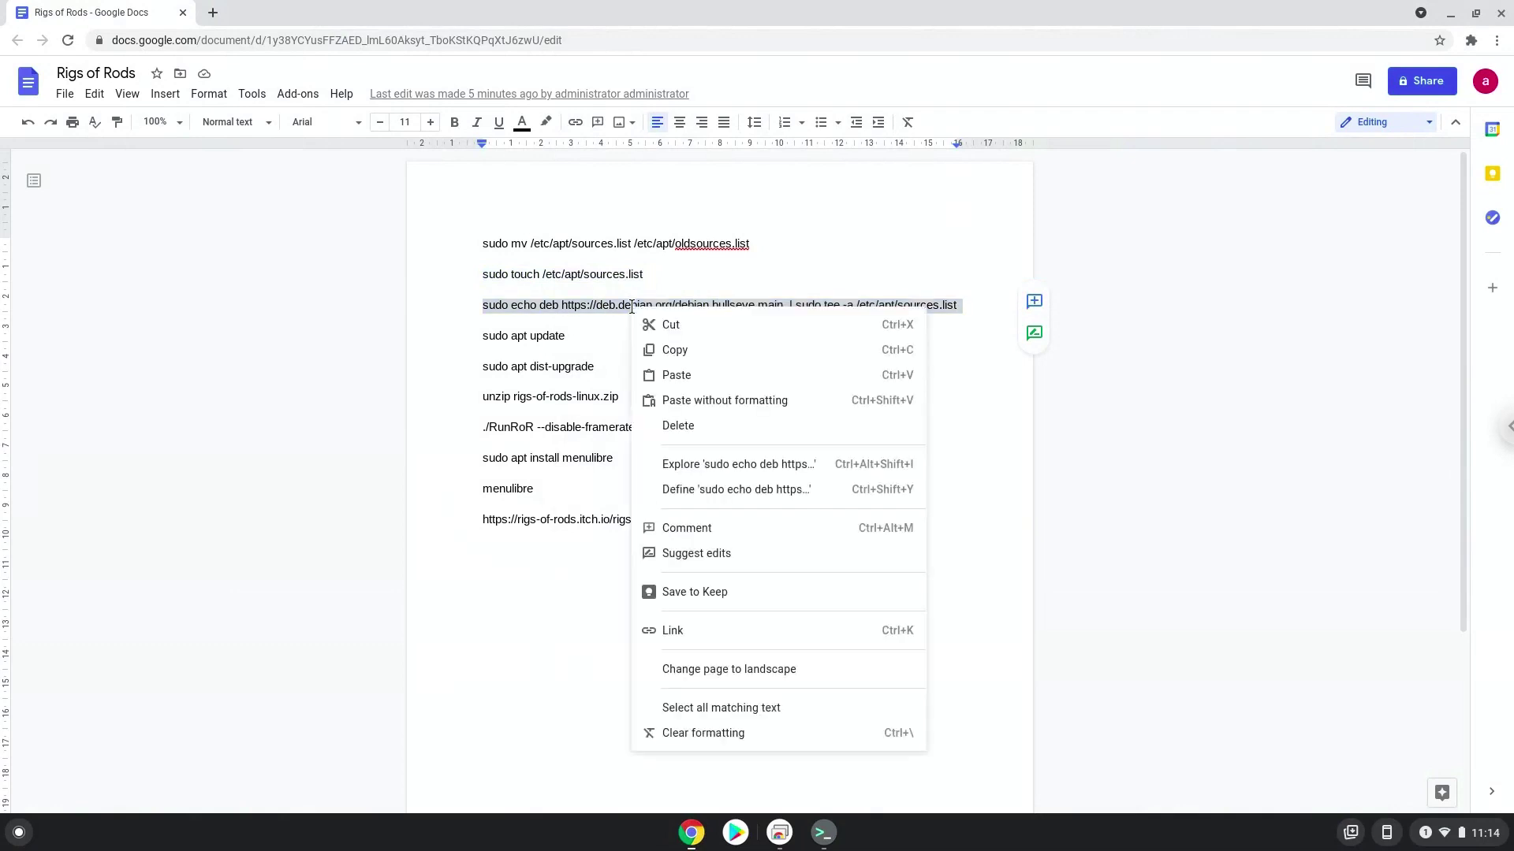
pyautogui.click(659, 354)
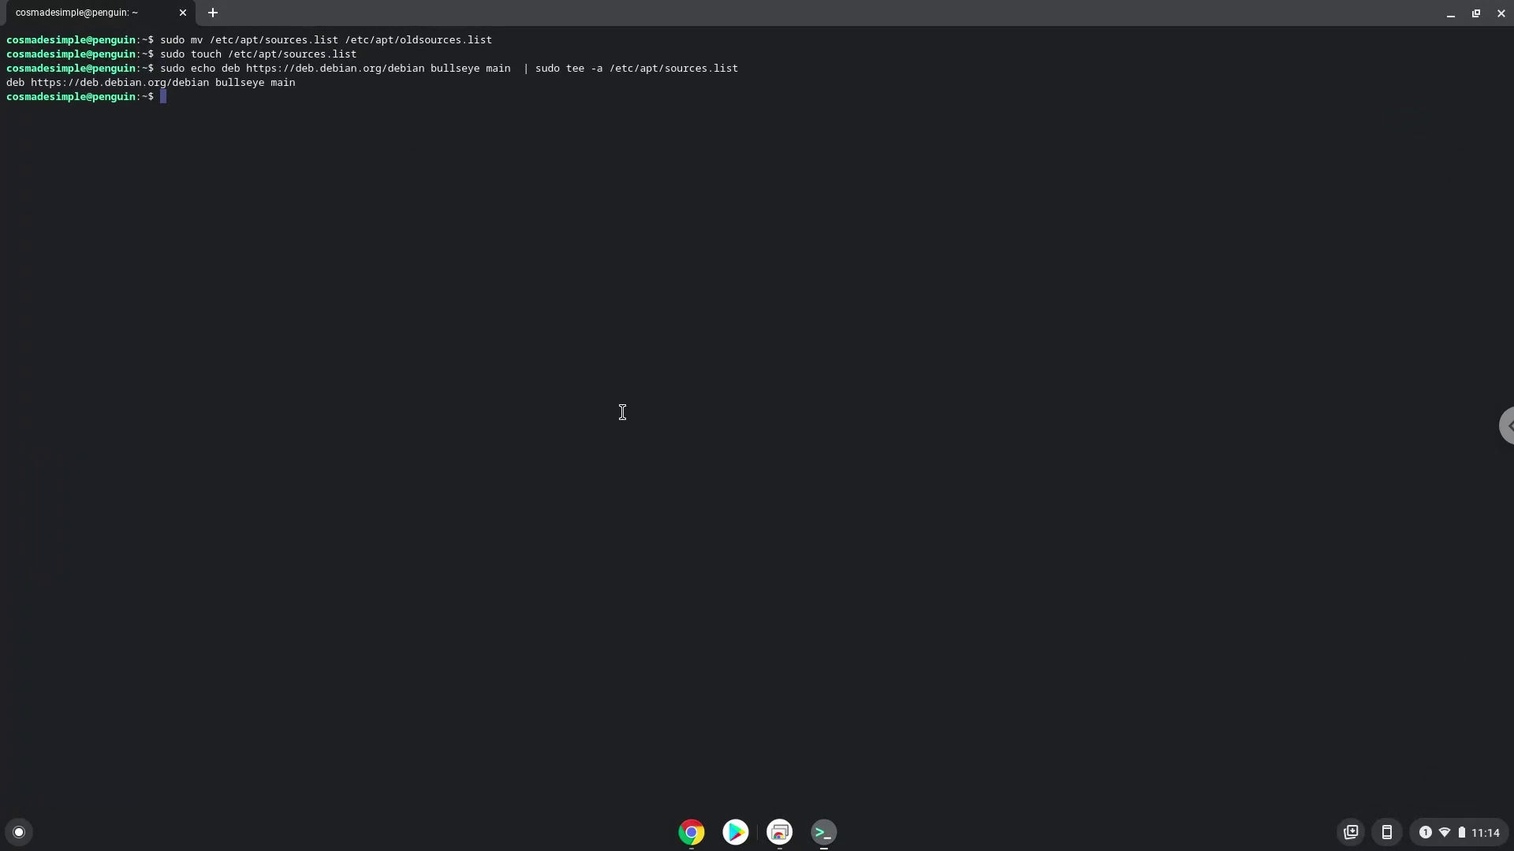
pyautogui.click(691, 835)
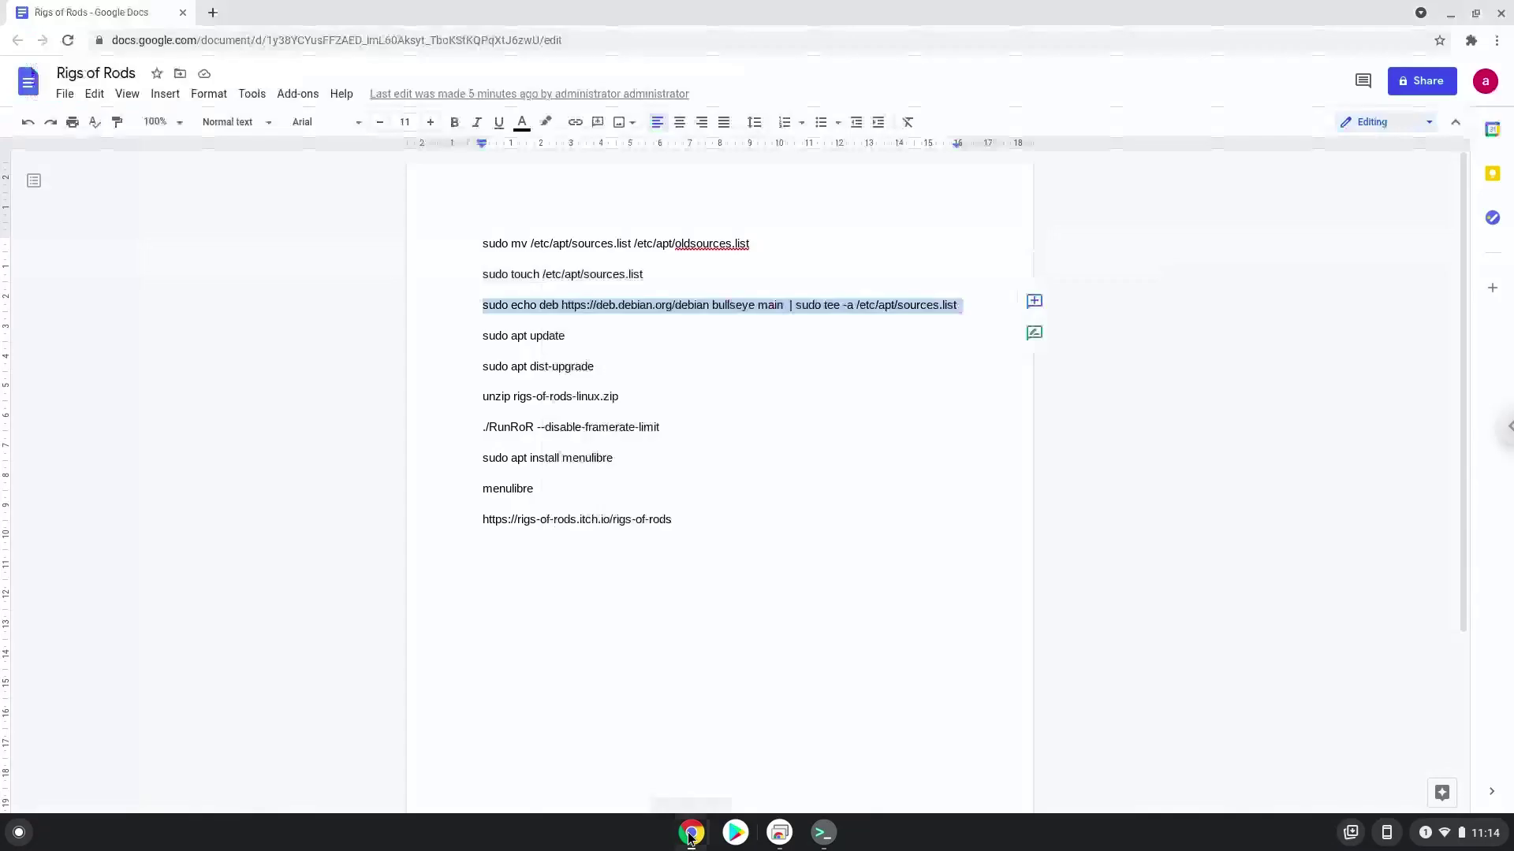
# Step: Copy 'sudo apt update' from the notes and run it in Terminal to fetch bullseye lists
pyautogui.tripleClick(537, 336)
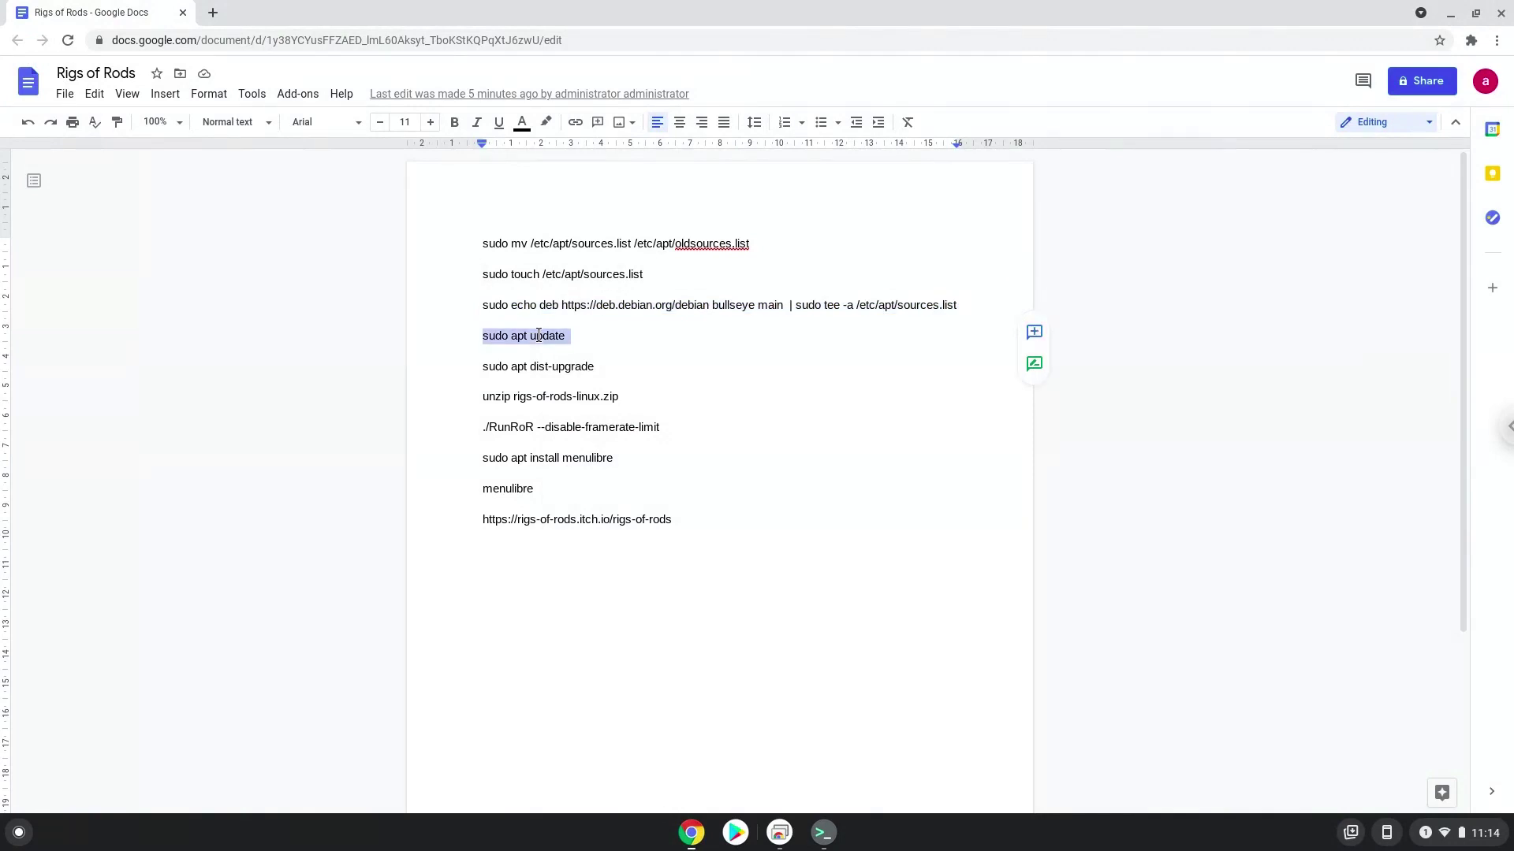
pyautogui.rightClick(536, 336)
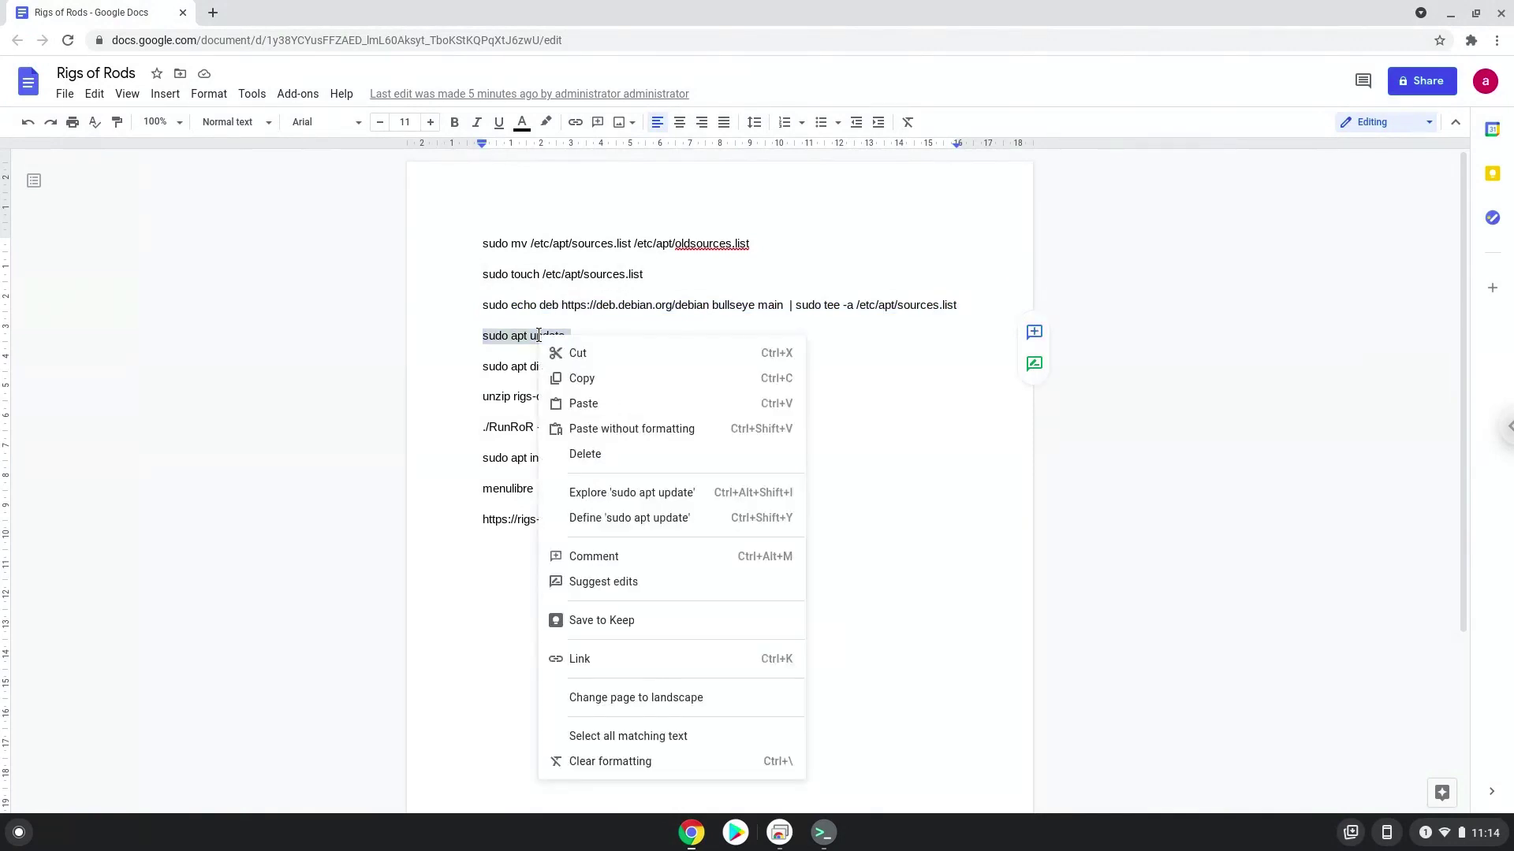
pyautogui.click(579, 379)
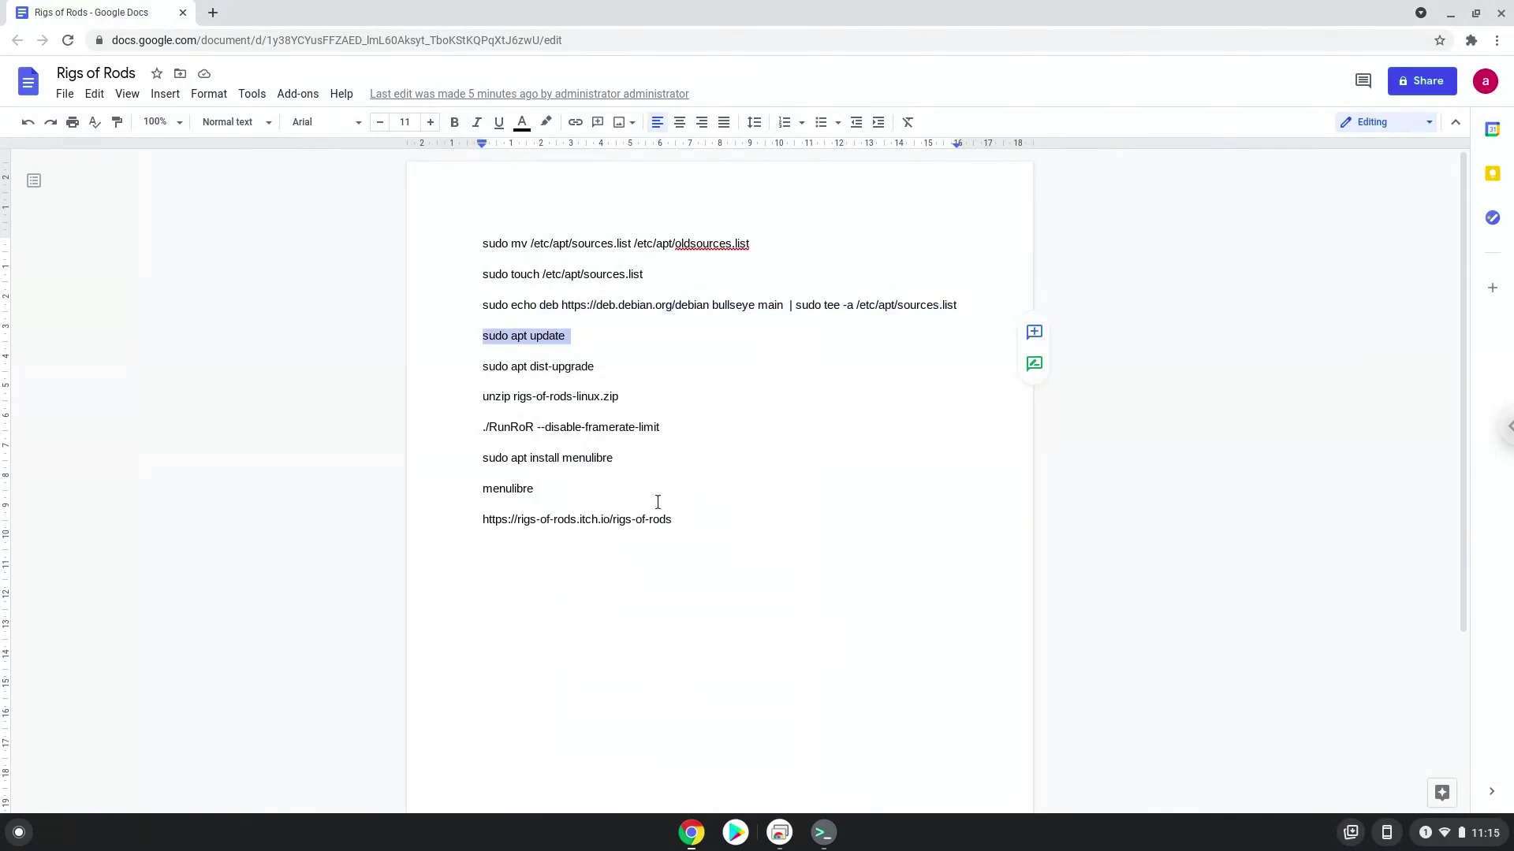
pyautogui.click(823, 833)
pyautogui.hotkey('ctrl', 'shift', 'v')
pyautogui.press('Return')
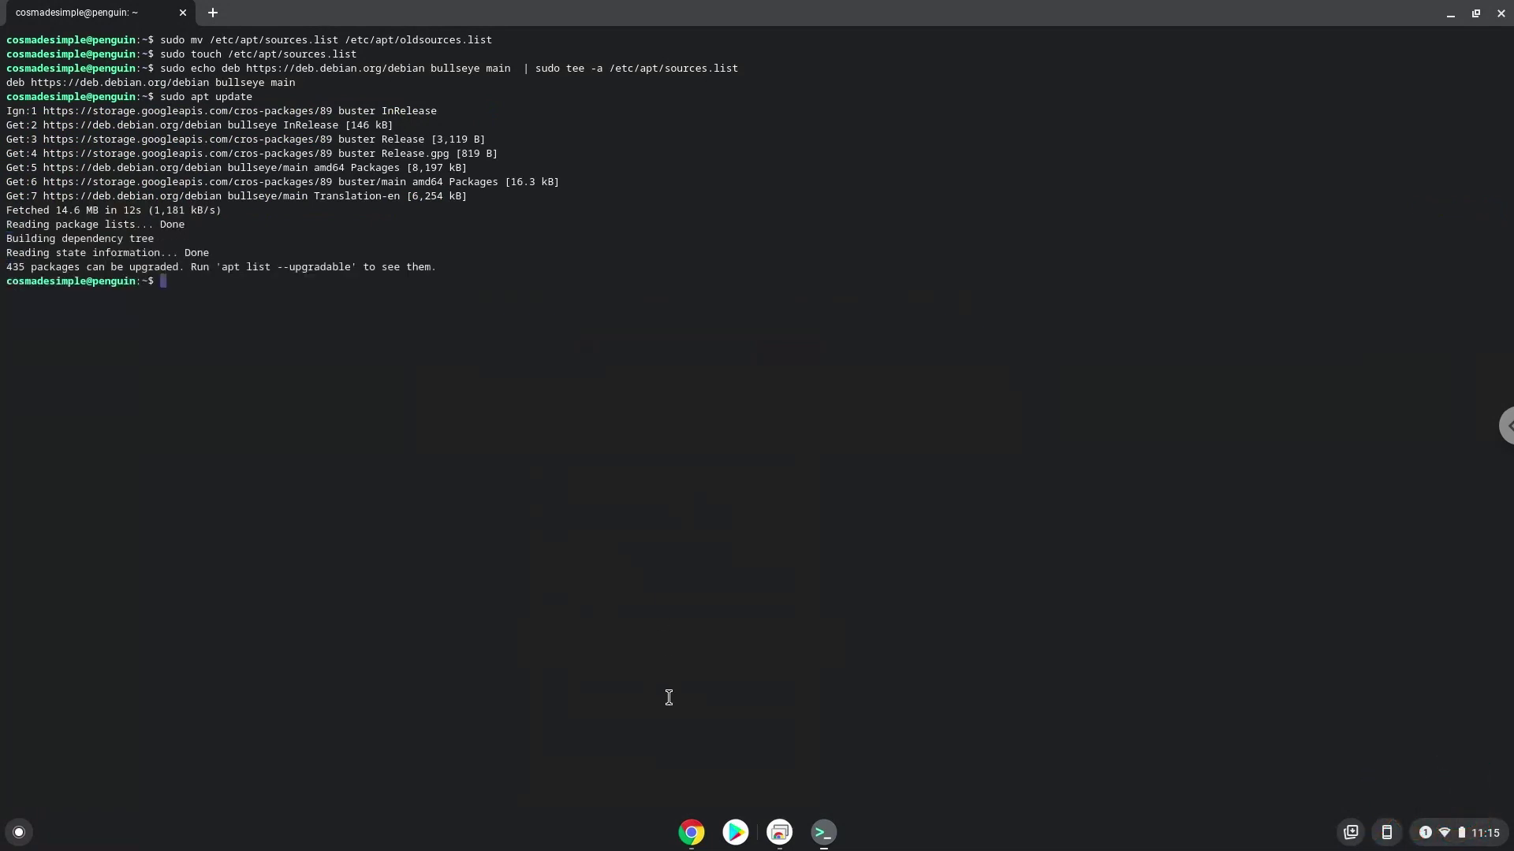
pyautogui.click(690, 835)
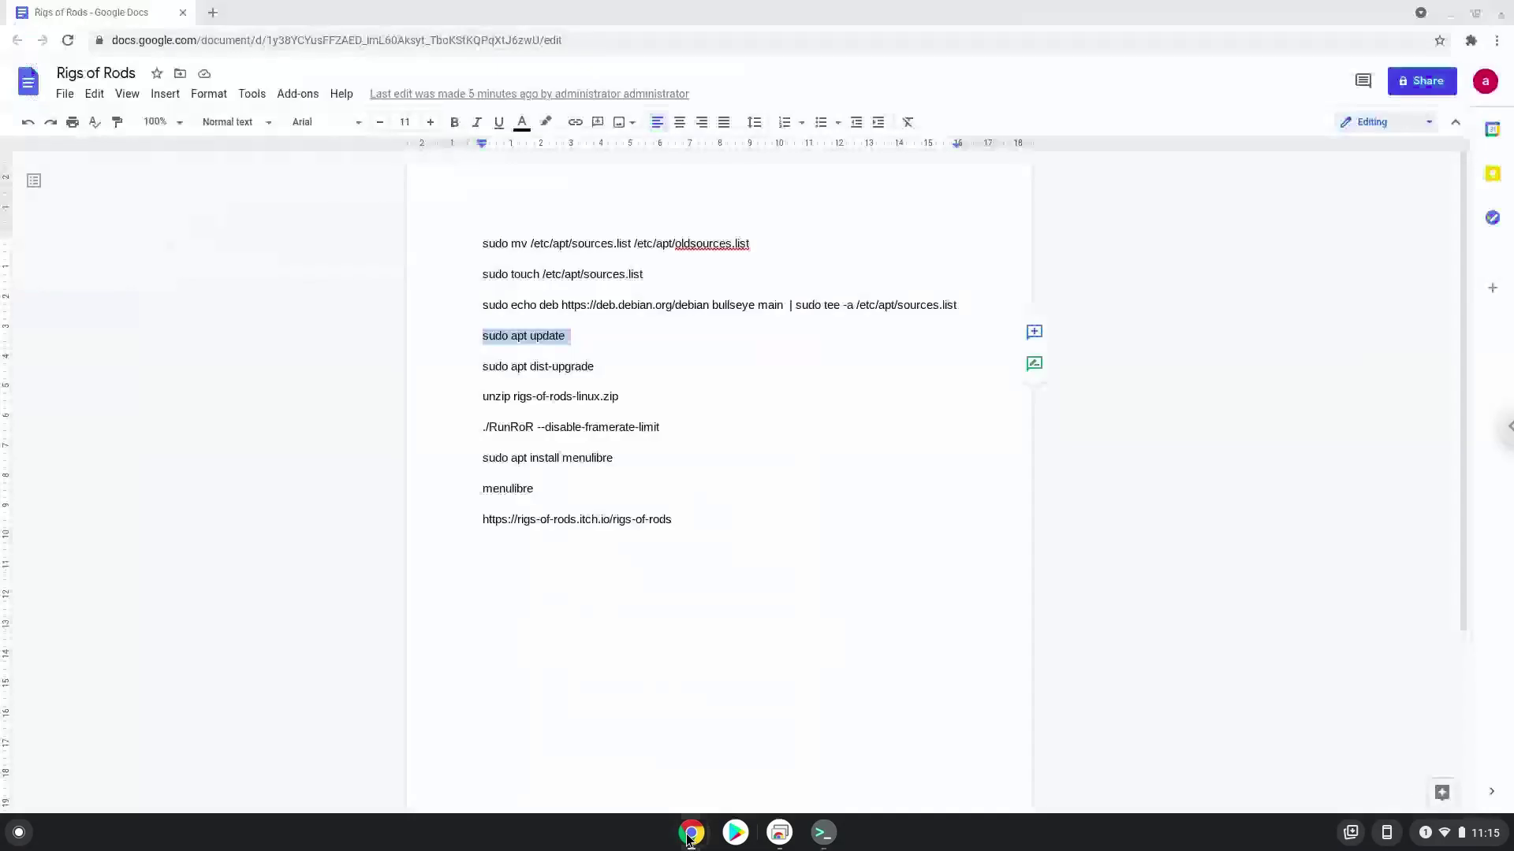
# Step: Copy 'sudo apt dist-upgrade' from the notes, run it in Terminal, and confirm with Y
pyautogui.doubleClick(581, 365)
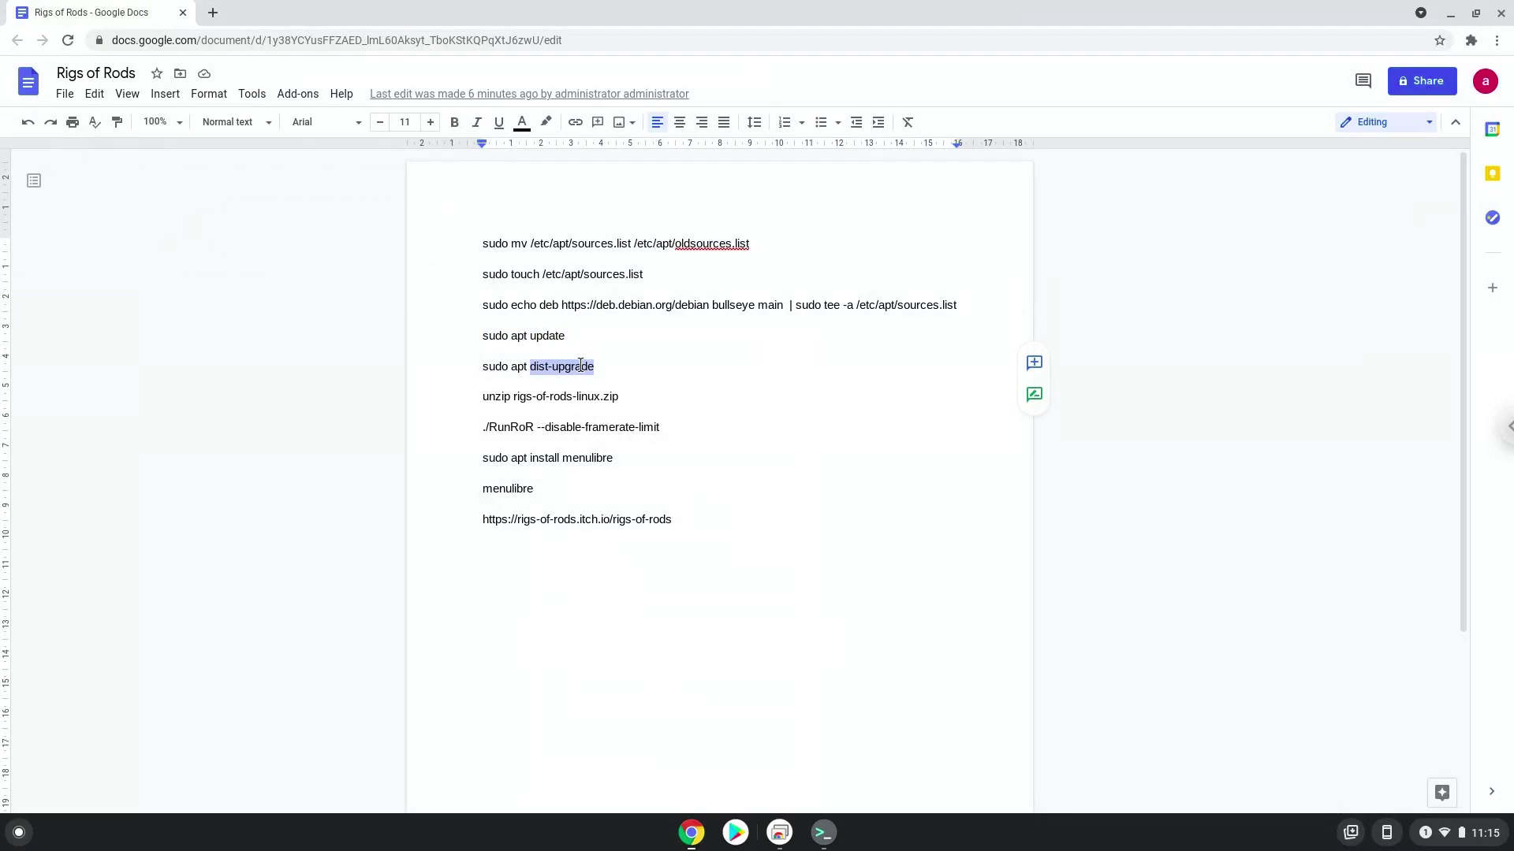
pyautogui.tripleClick(580, 364)
pyautogui.rightClick(581, 364)
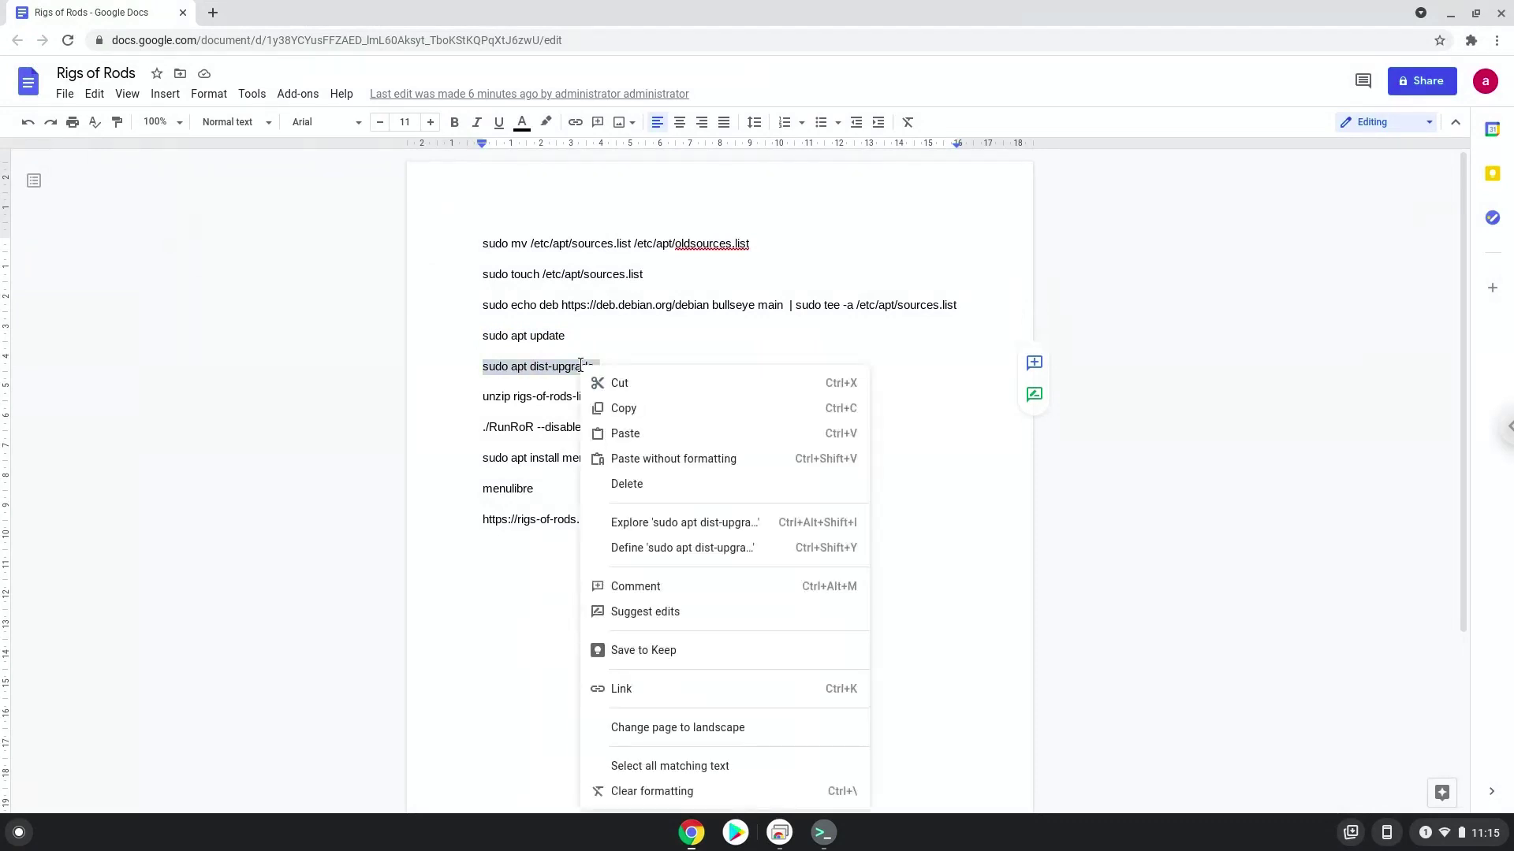
pyautogui.click(617, 413)
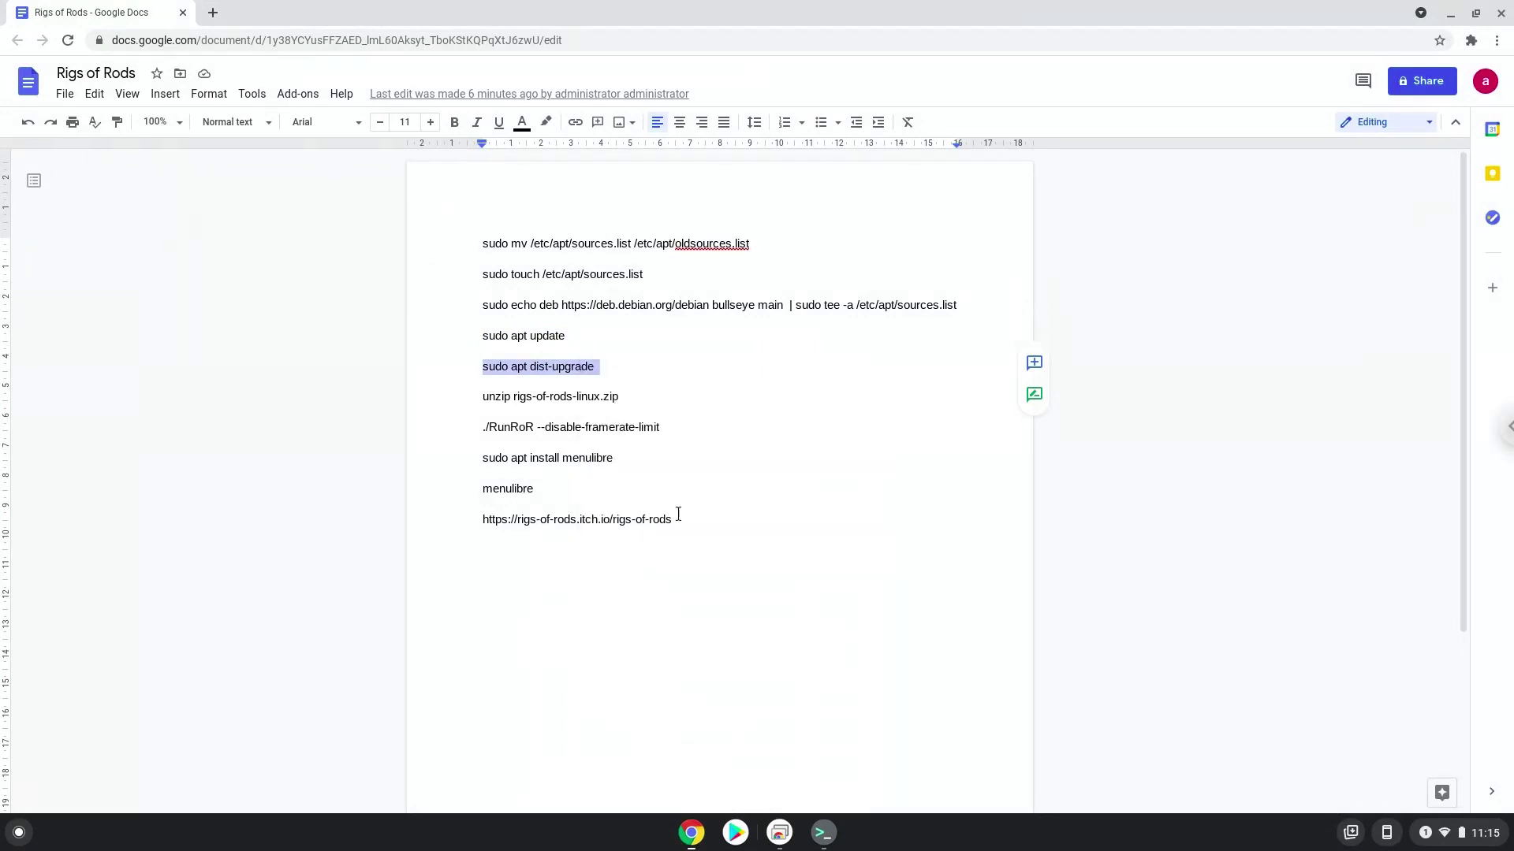
pyautogui.click(823, 832)
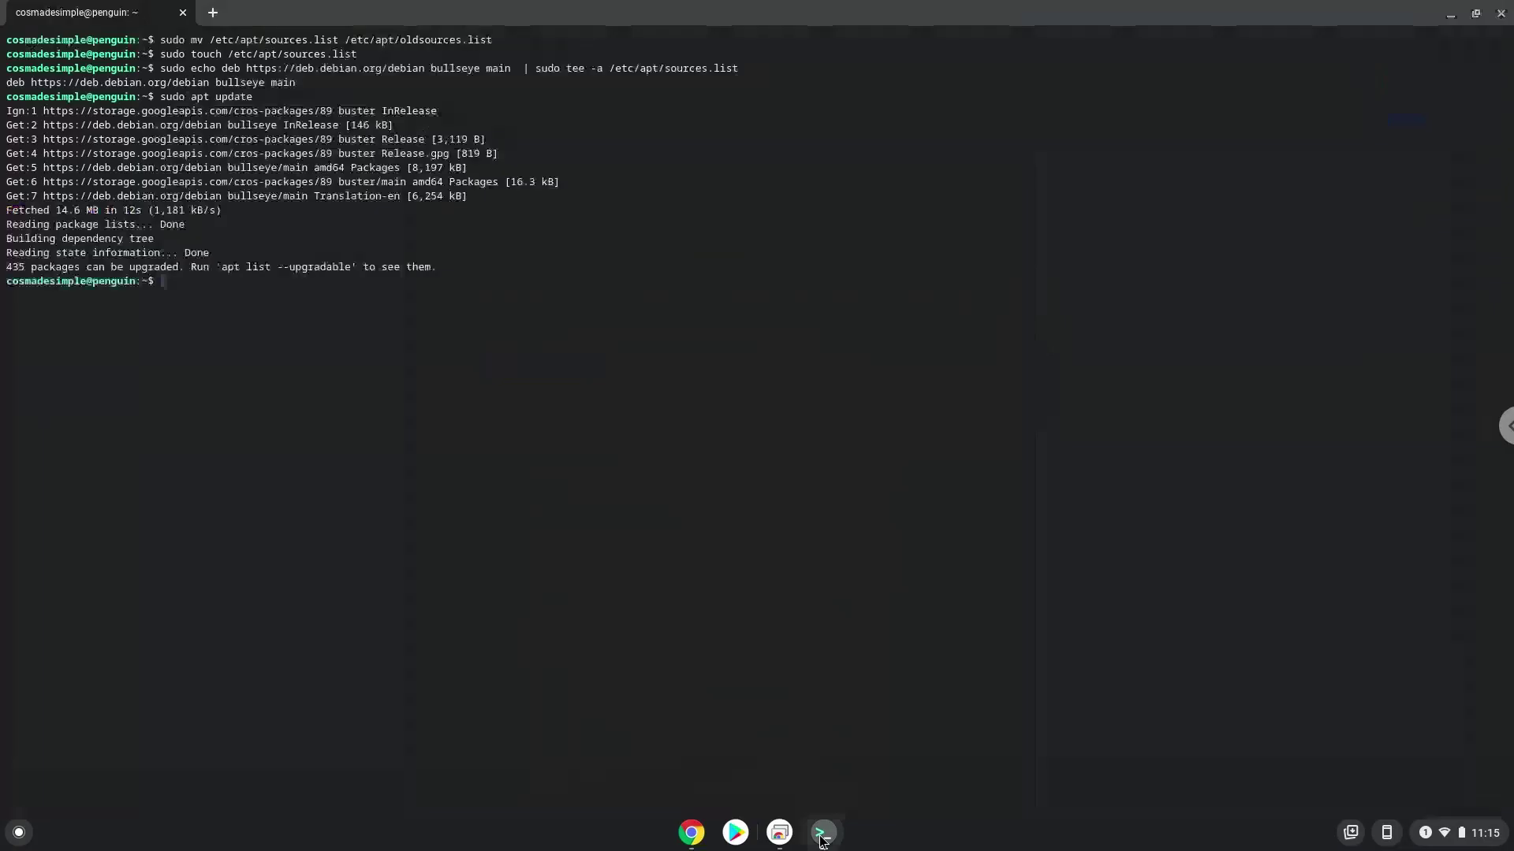
pyautogui.hotkey('ctrl', 'shift', 'v')
pyautogui.press('Return')
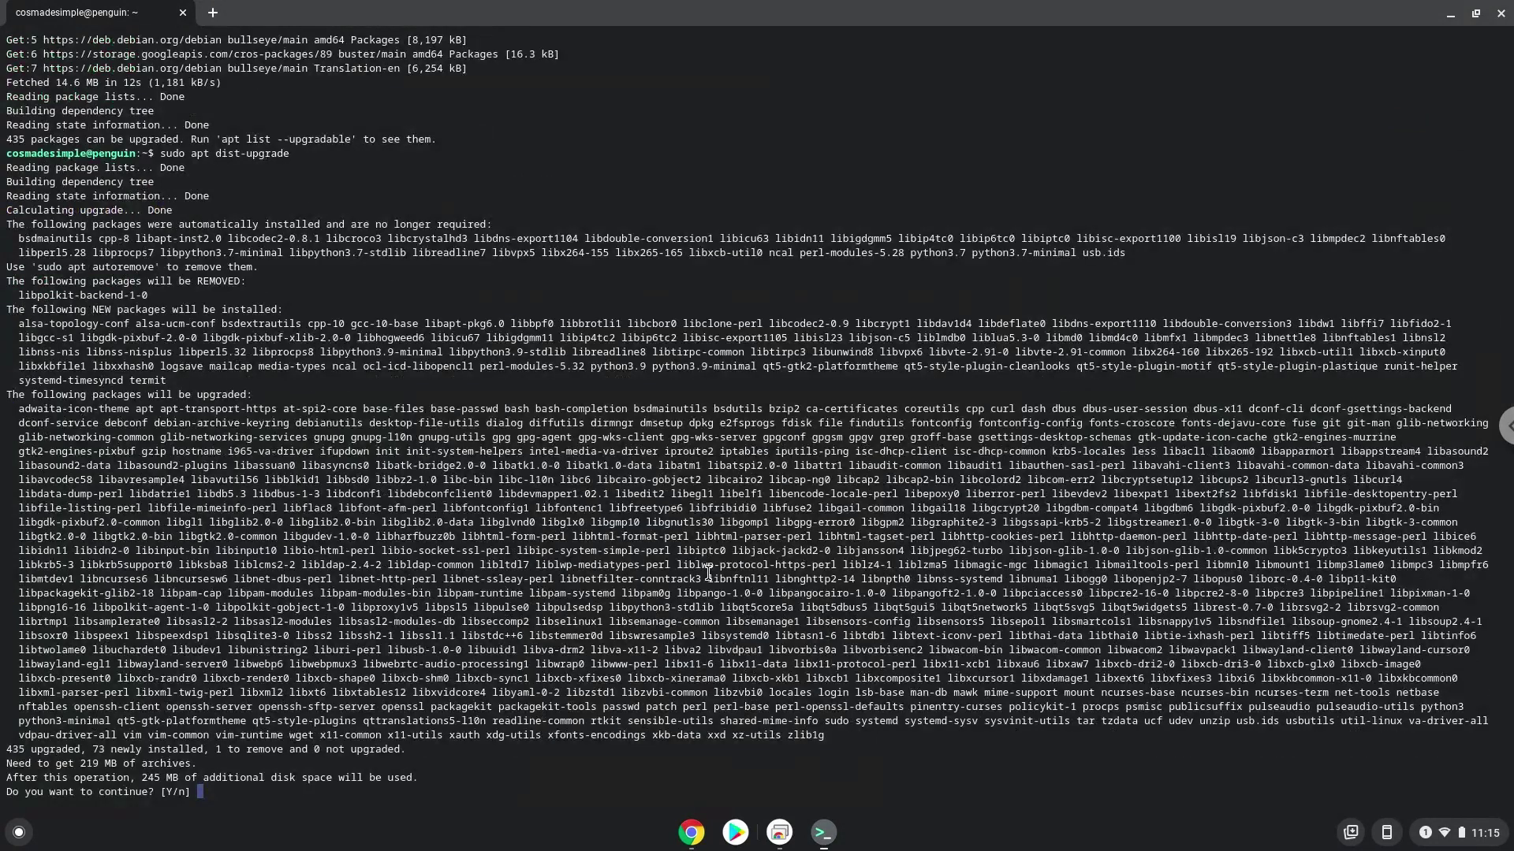
pyautogui.press('Return')
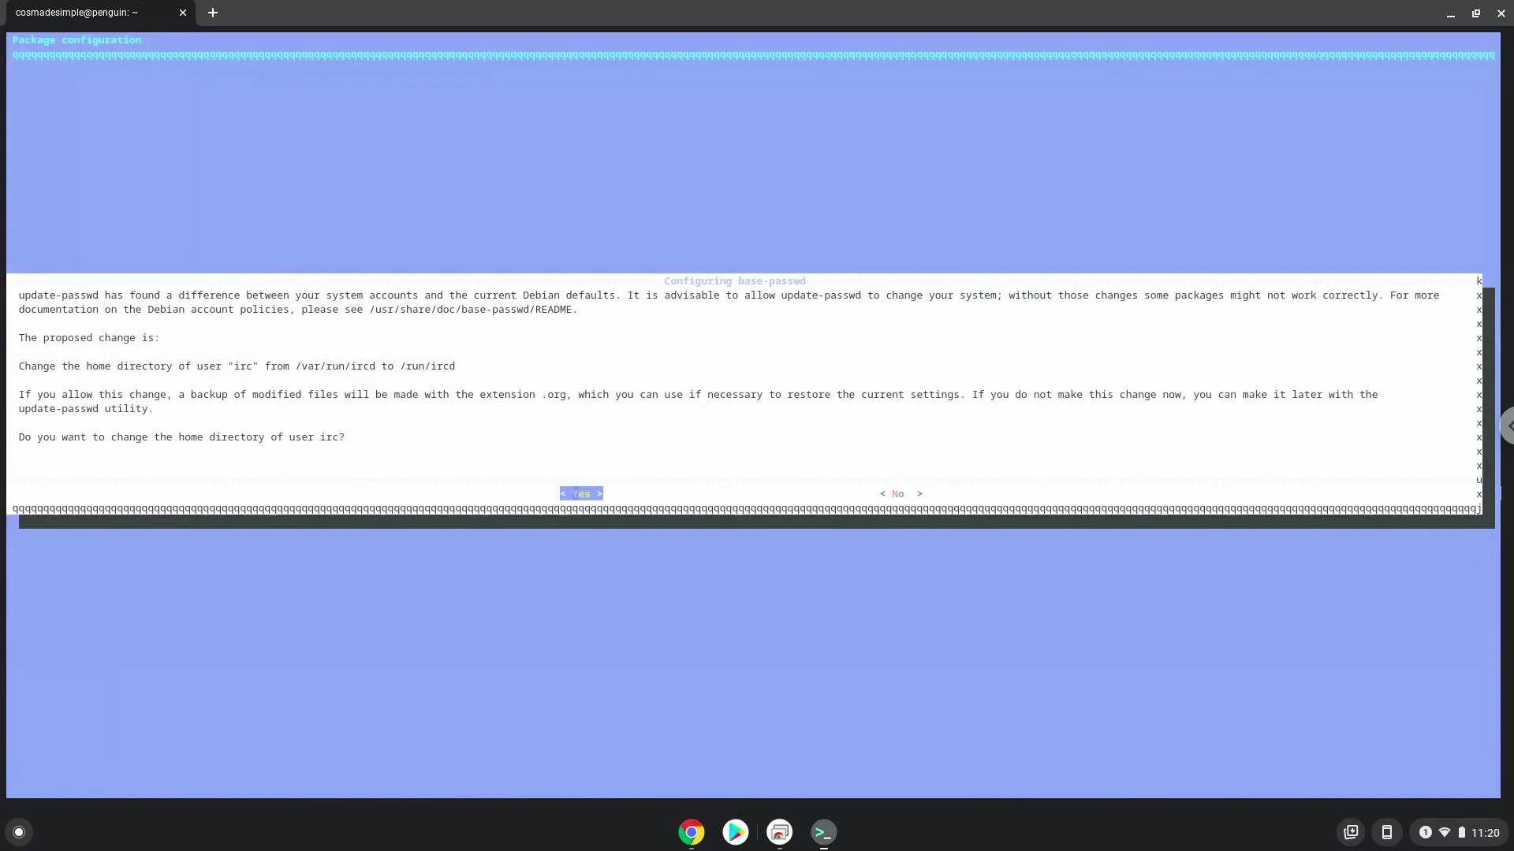
# Step: Answer No in the base-passwd dialog so irc's home directory stays unchanged
pyautogui.press('Tab')
pyautogui.press('Return')
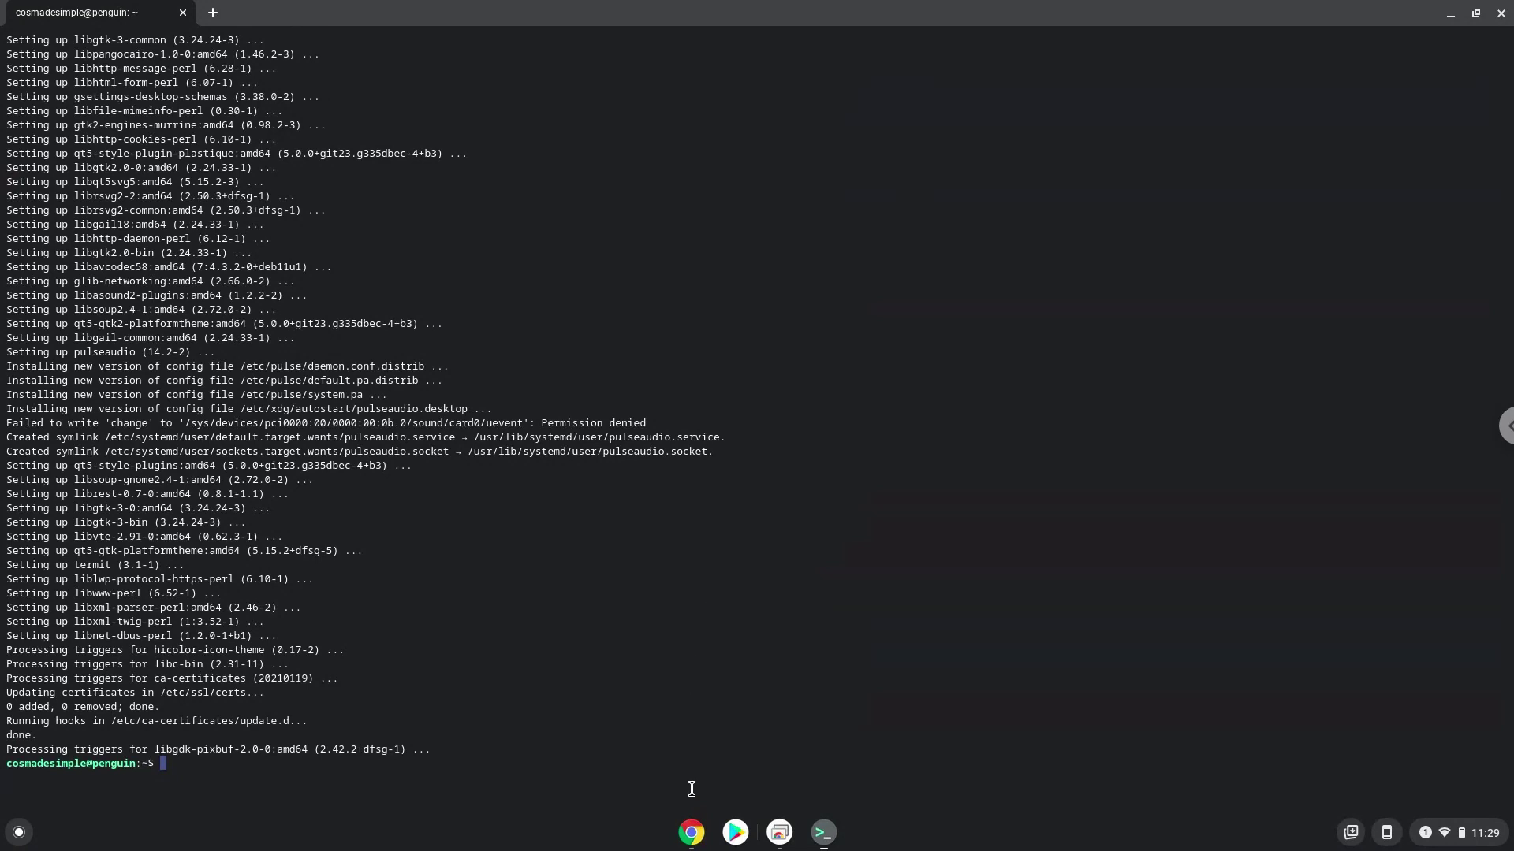
# Step: Copy 'unzip rigs-of-rods-linux.zip' from the notes and run it in Terminal
pyautogui.click(691, 832)
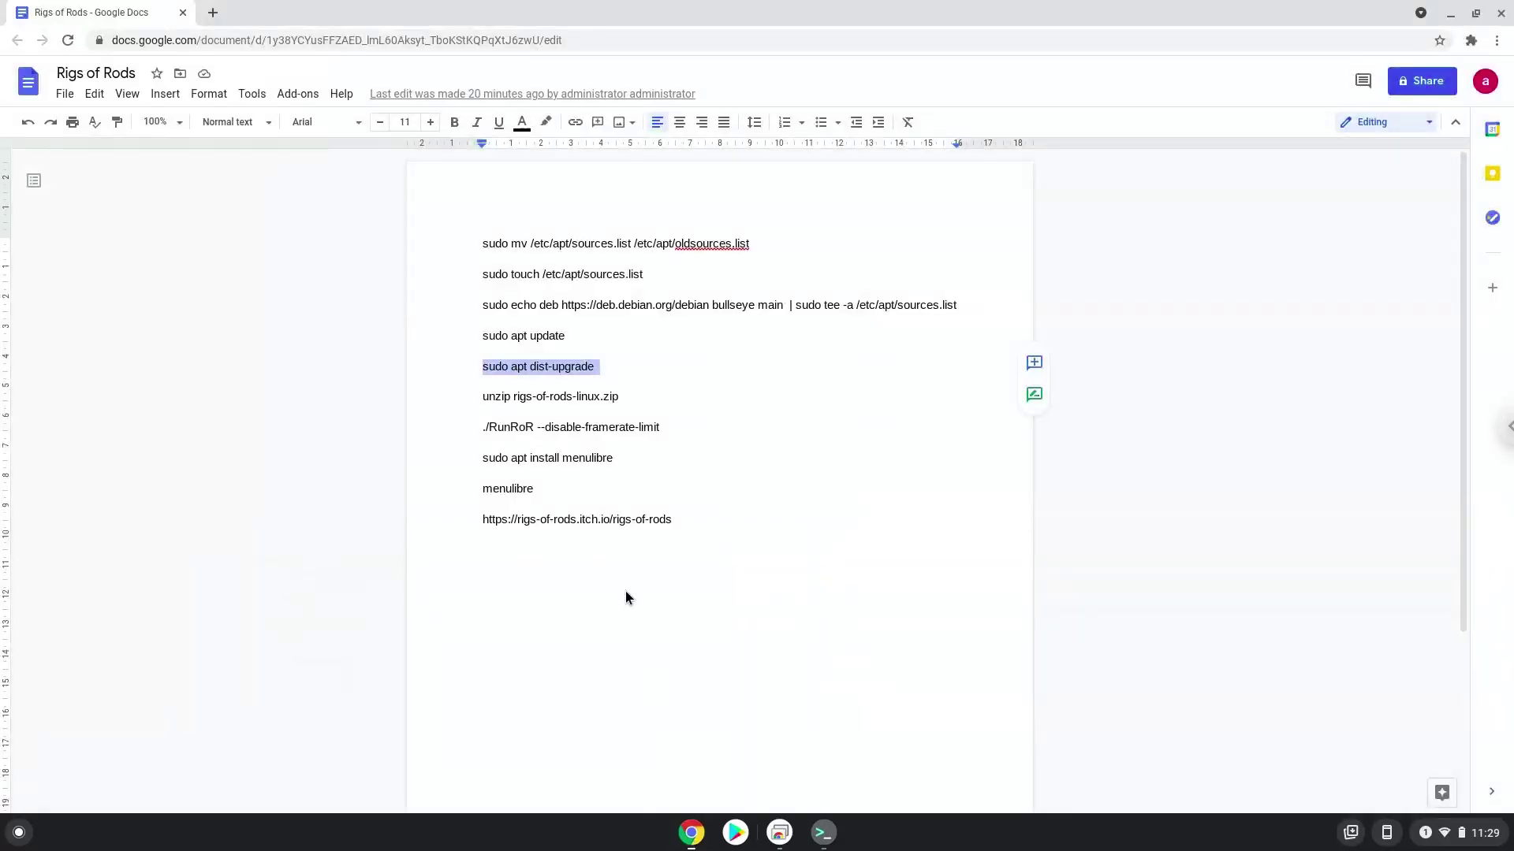
pyautogui.tripleClick(563, 395)
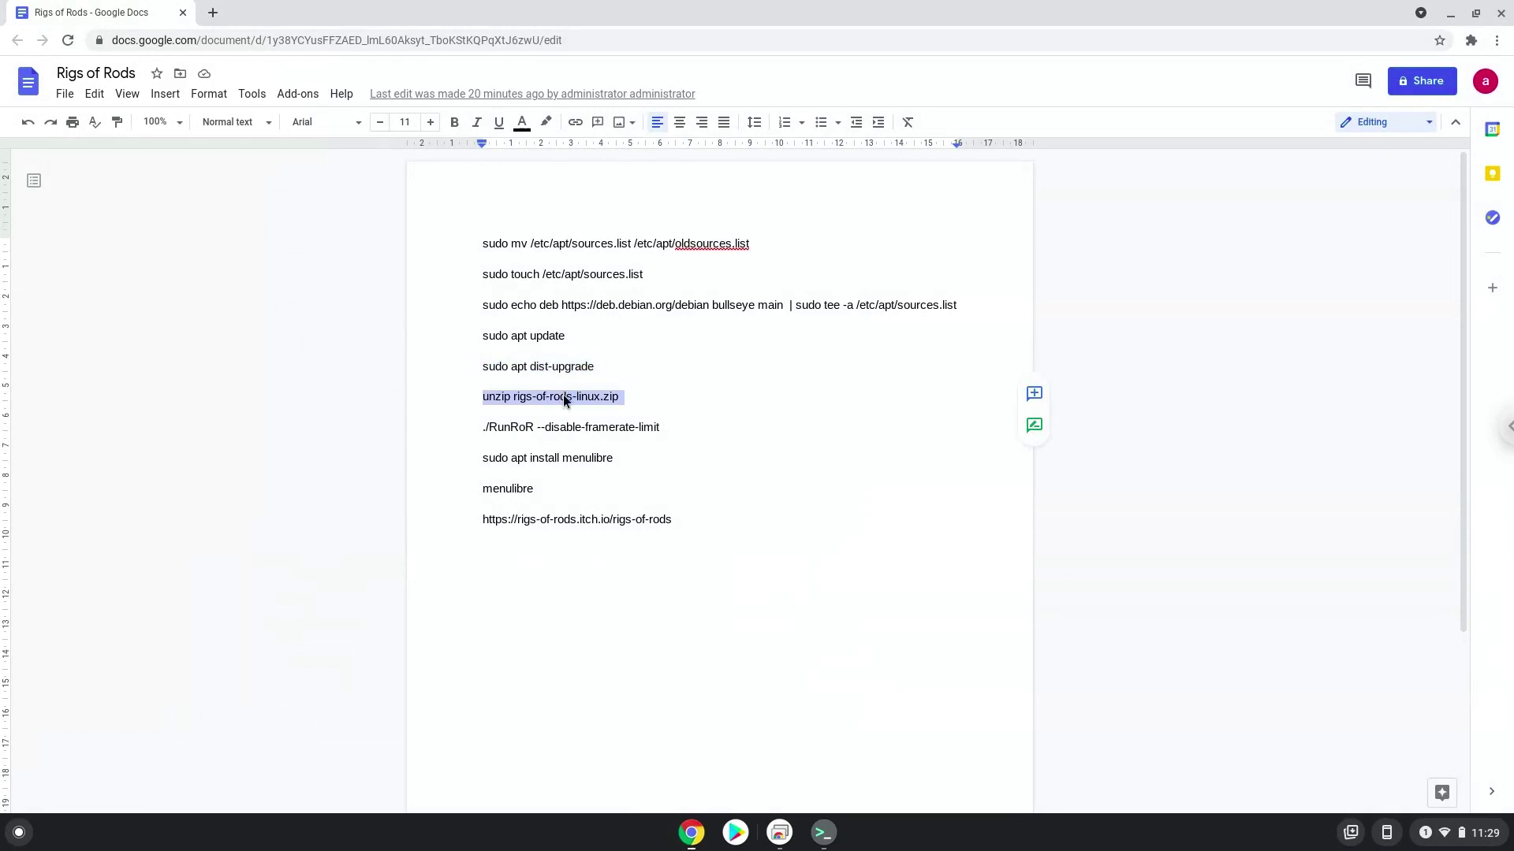
pyautogui.rightClick(564, 396)
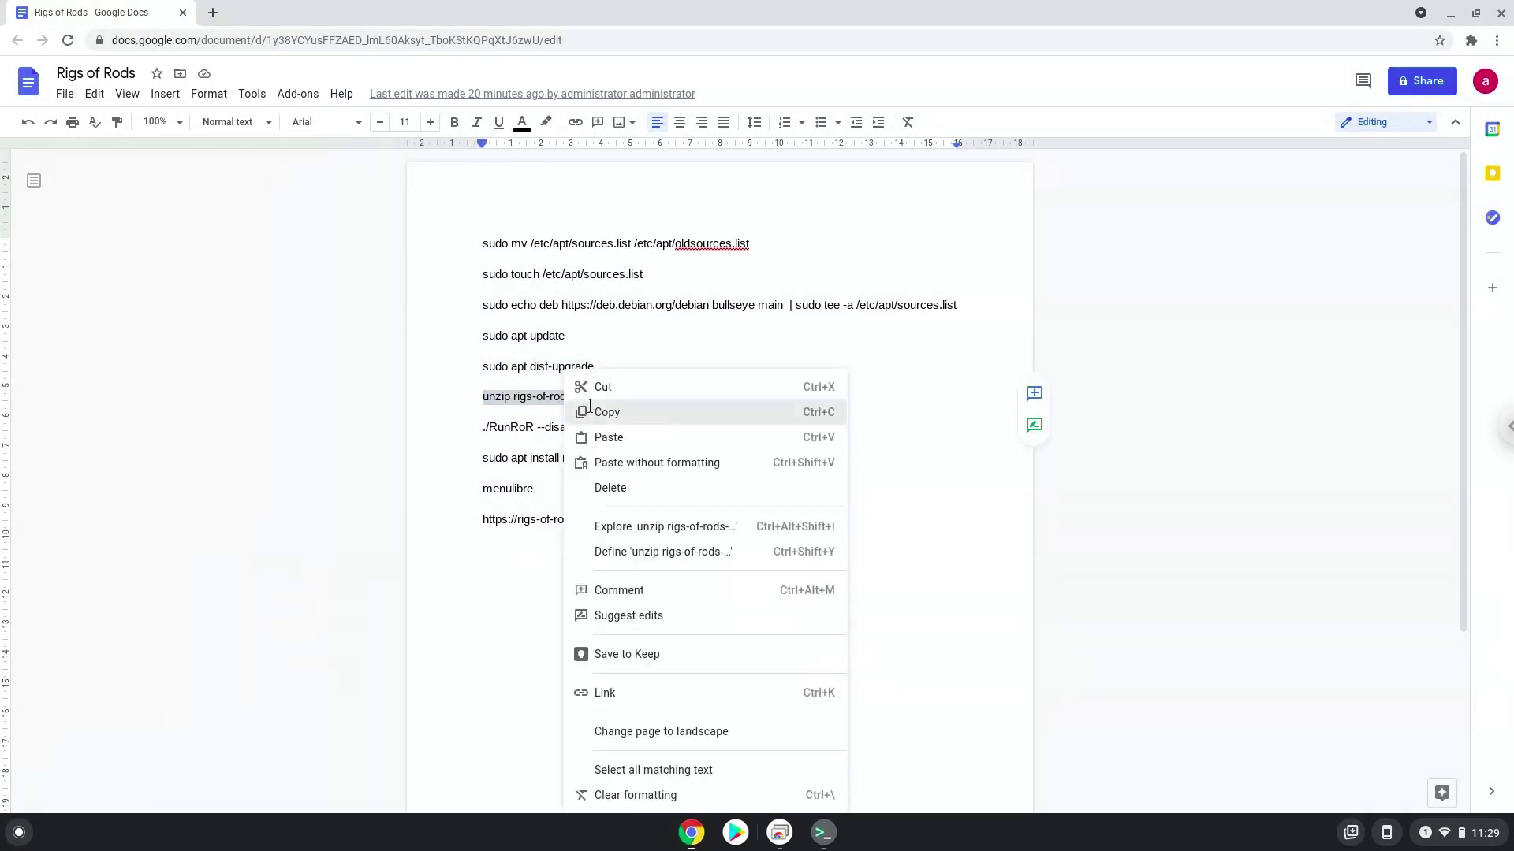
pyautogui.click(592, 411)
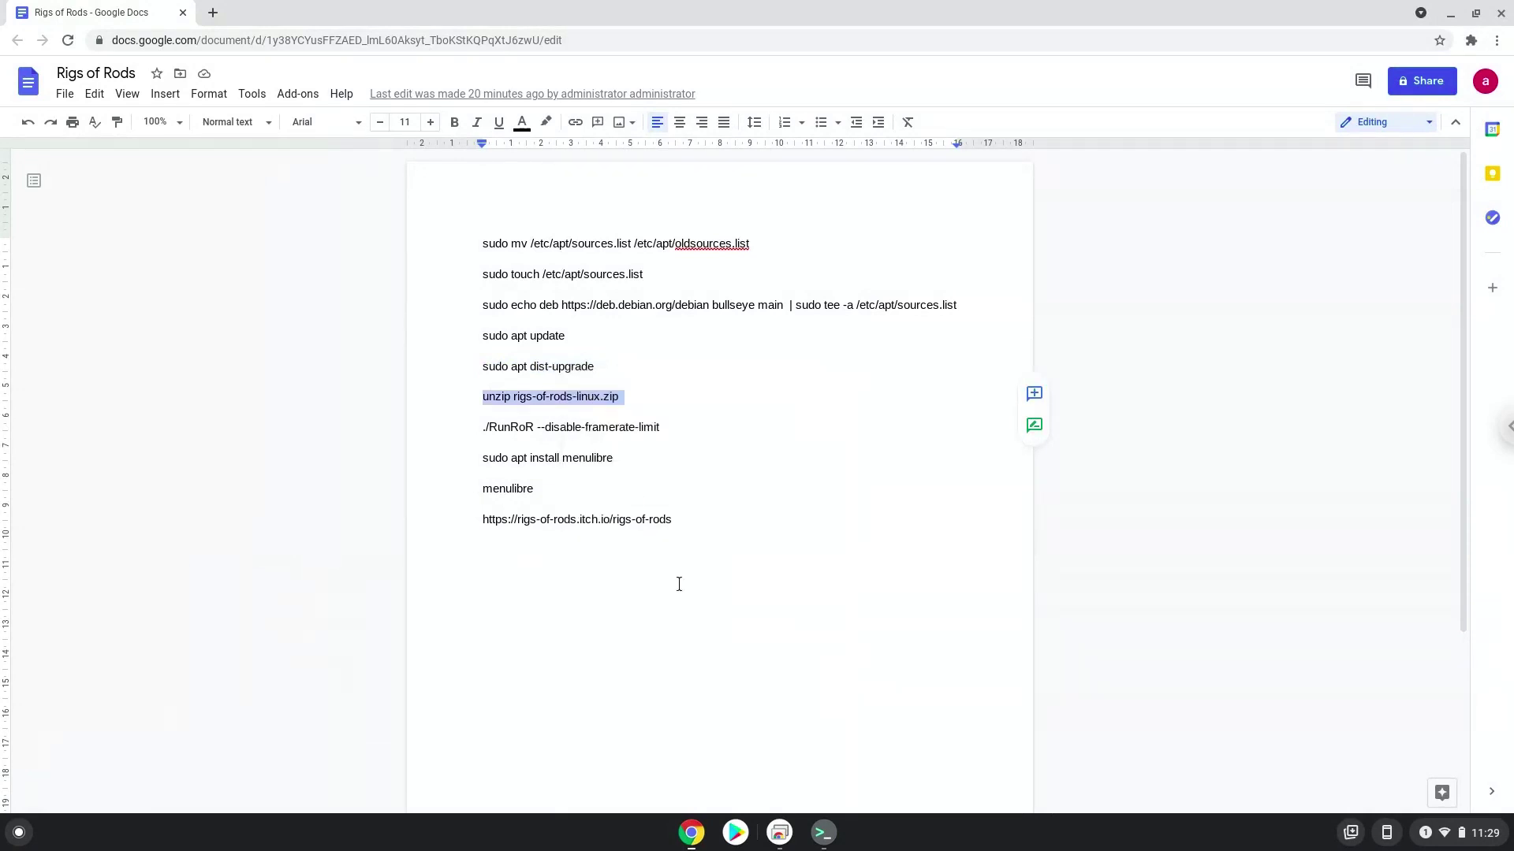
pyautogui.click(823, 832)
pyautogui.hotkey('ctrl', 'shift', 'v')
pyautogui.press('Return')
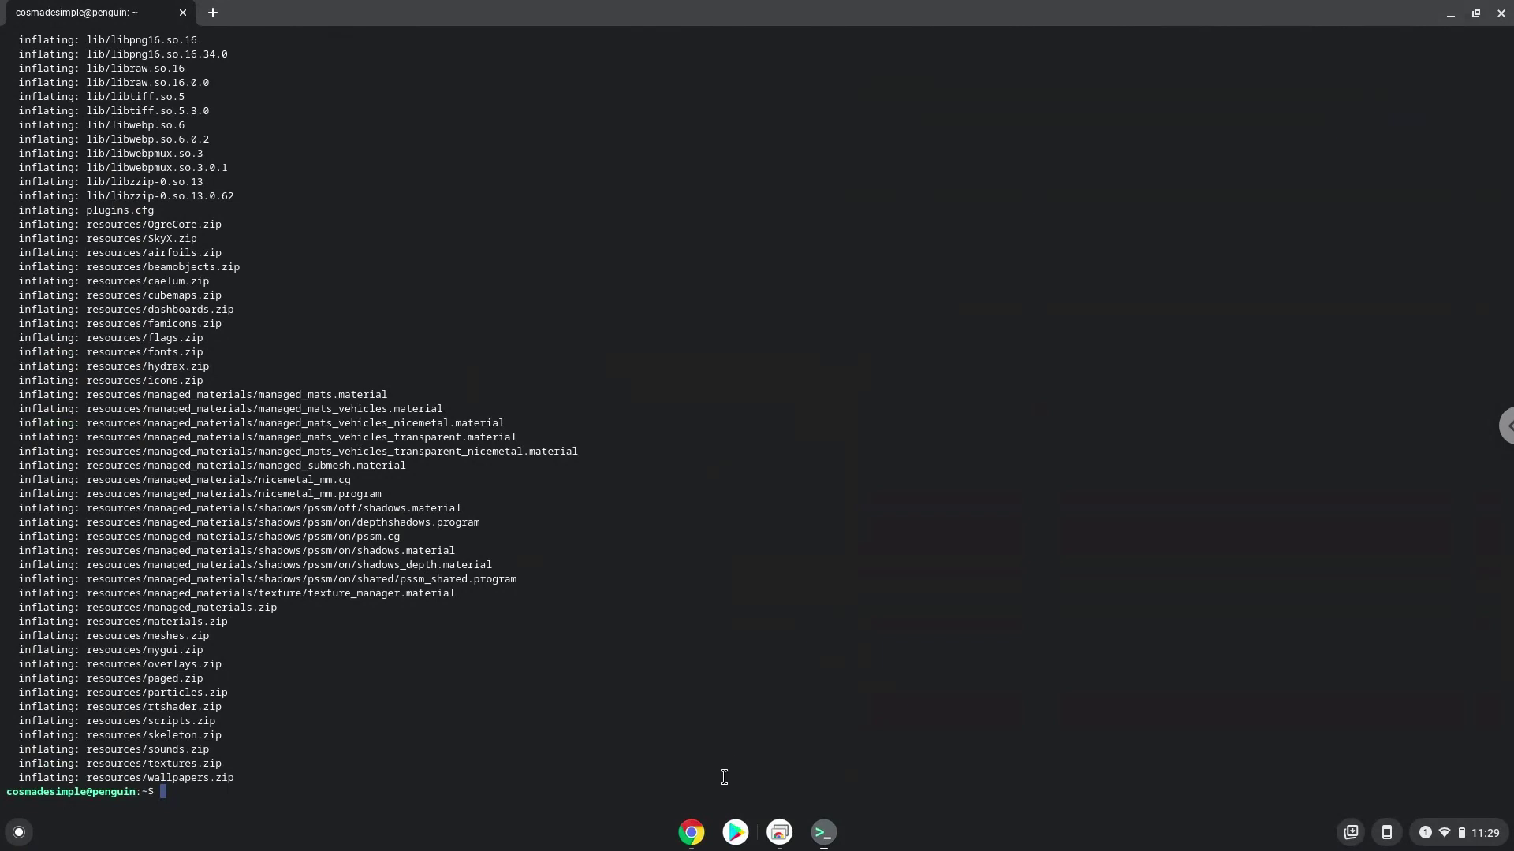
# Step: Copy './RunRoR --disable-framerate-limit' from the notes and bring up the Linux terminal
pyautogui.click(692, 833)
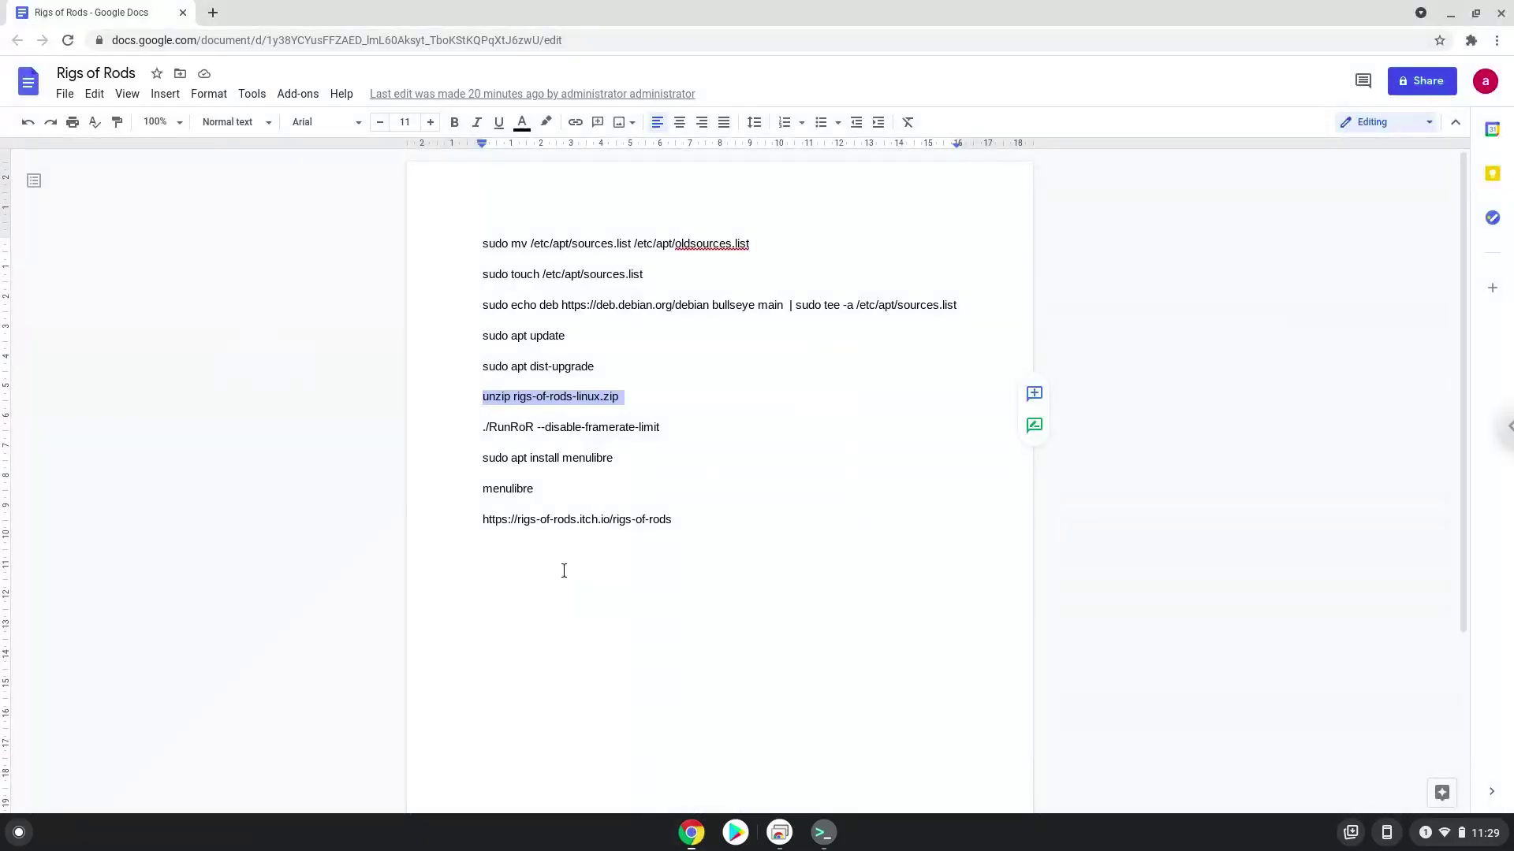
pyautogui.tripleClick(510, 430)
pyautogui.rightClick(510, 430)
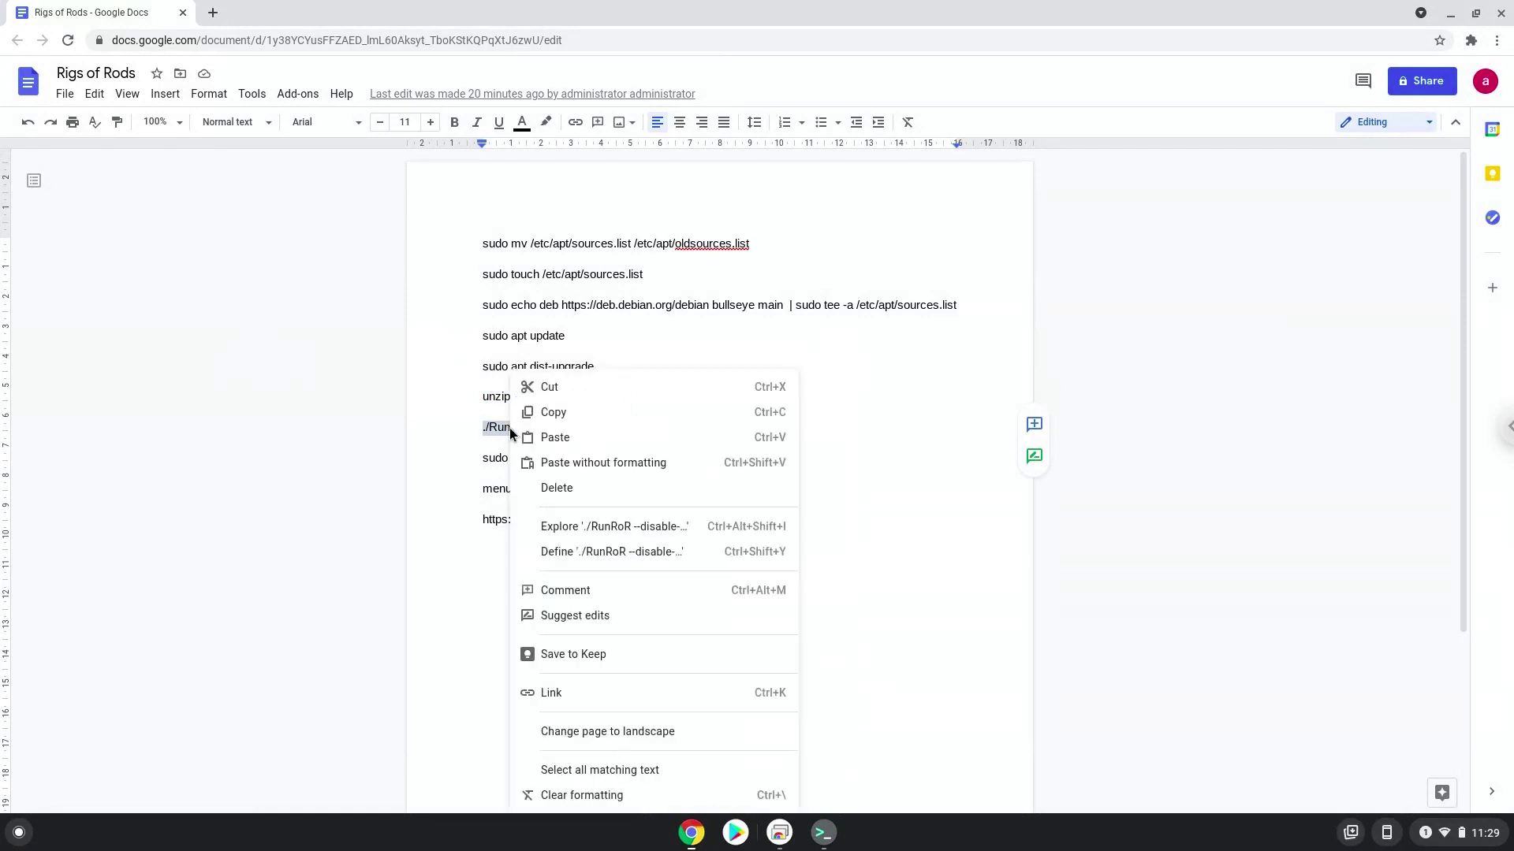
pyautogui.click(545, 410)
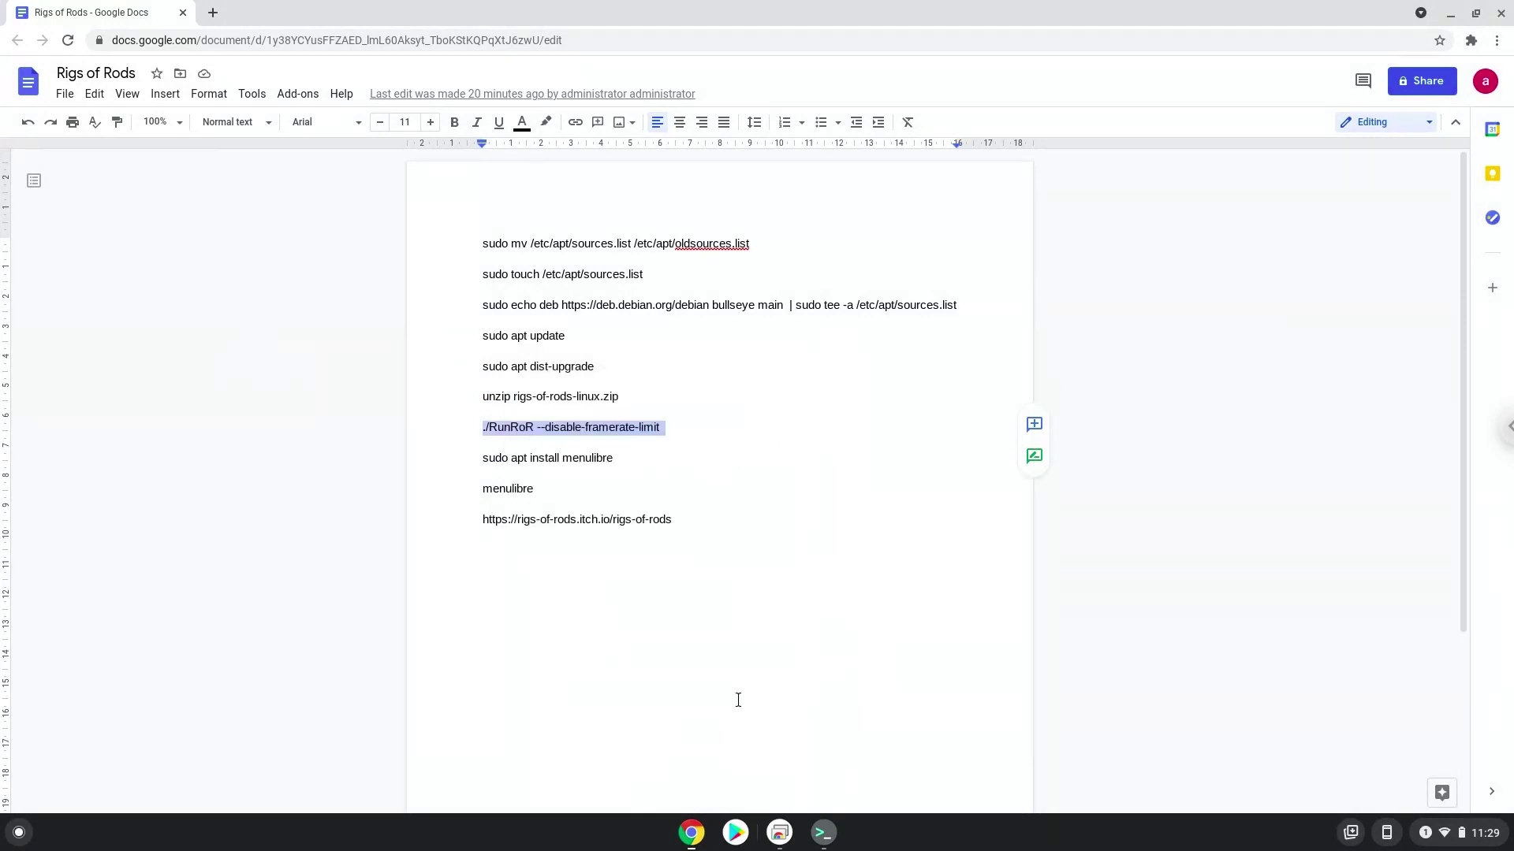
pyautogui.click(824, 833)
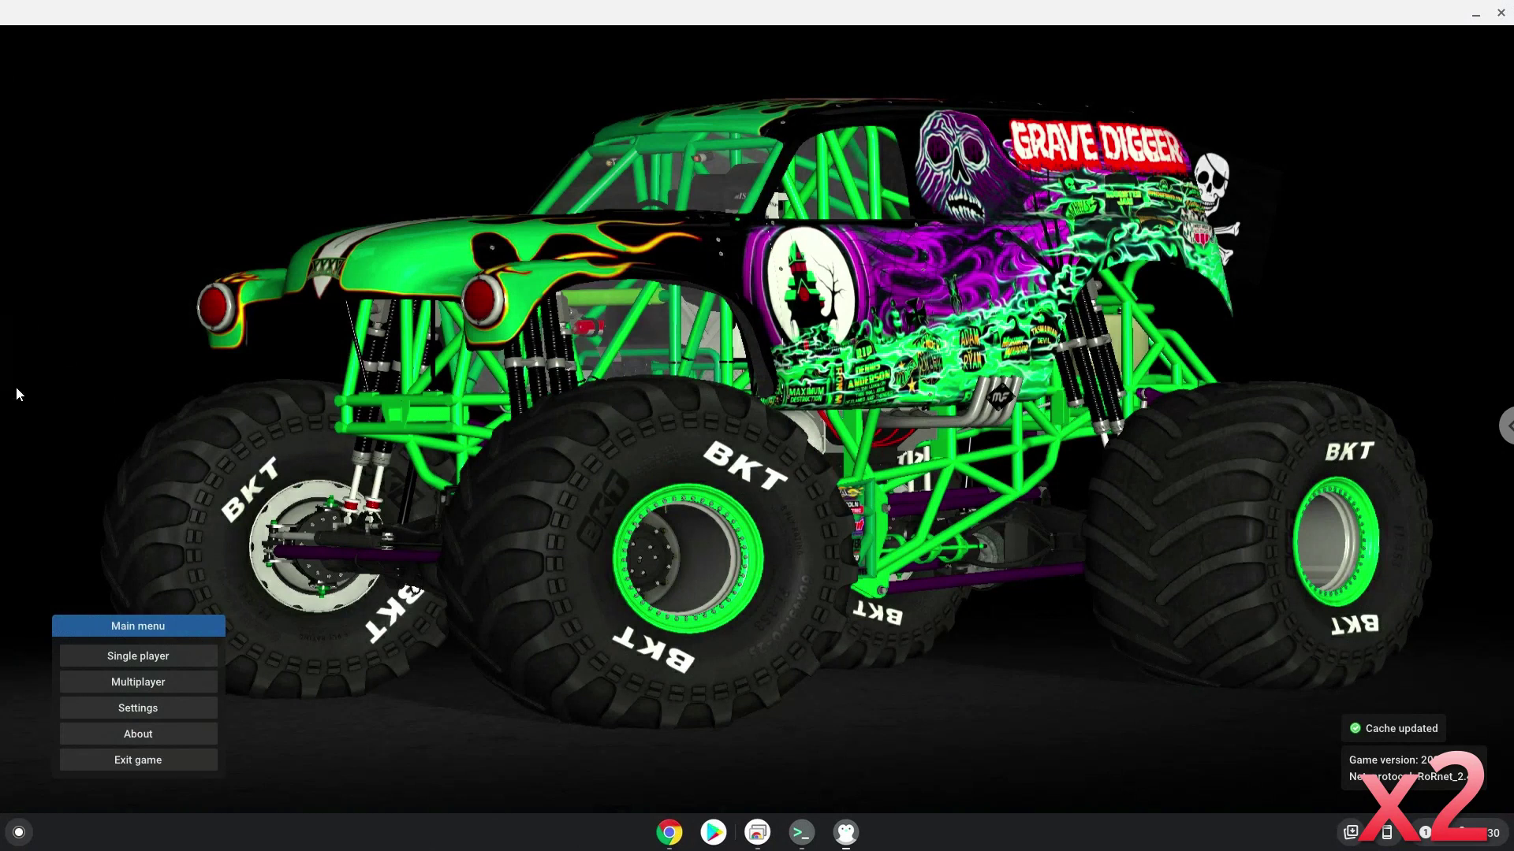
# Step: Start single player, load the chosen terrain, and walk the character toward the doorway
pyautogui.press('Down')
pyautogui.press('Return')
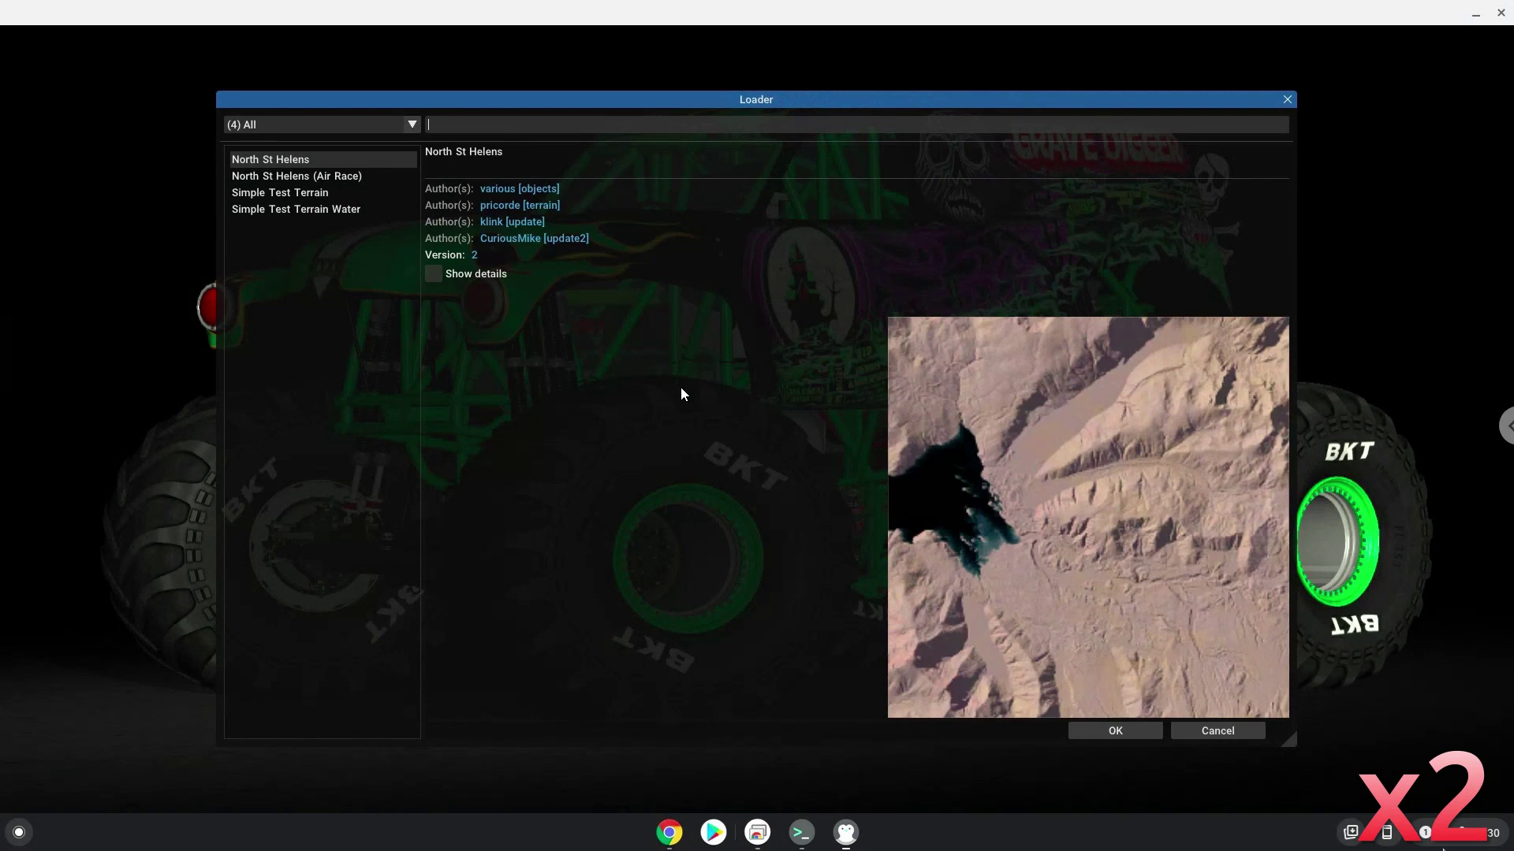
pyautogui.click(1106, 731)
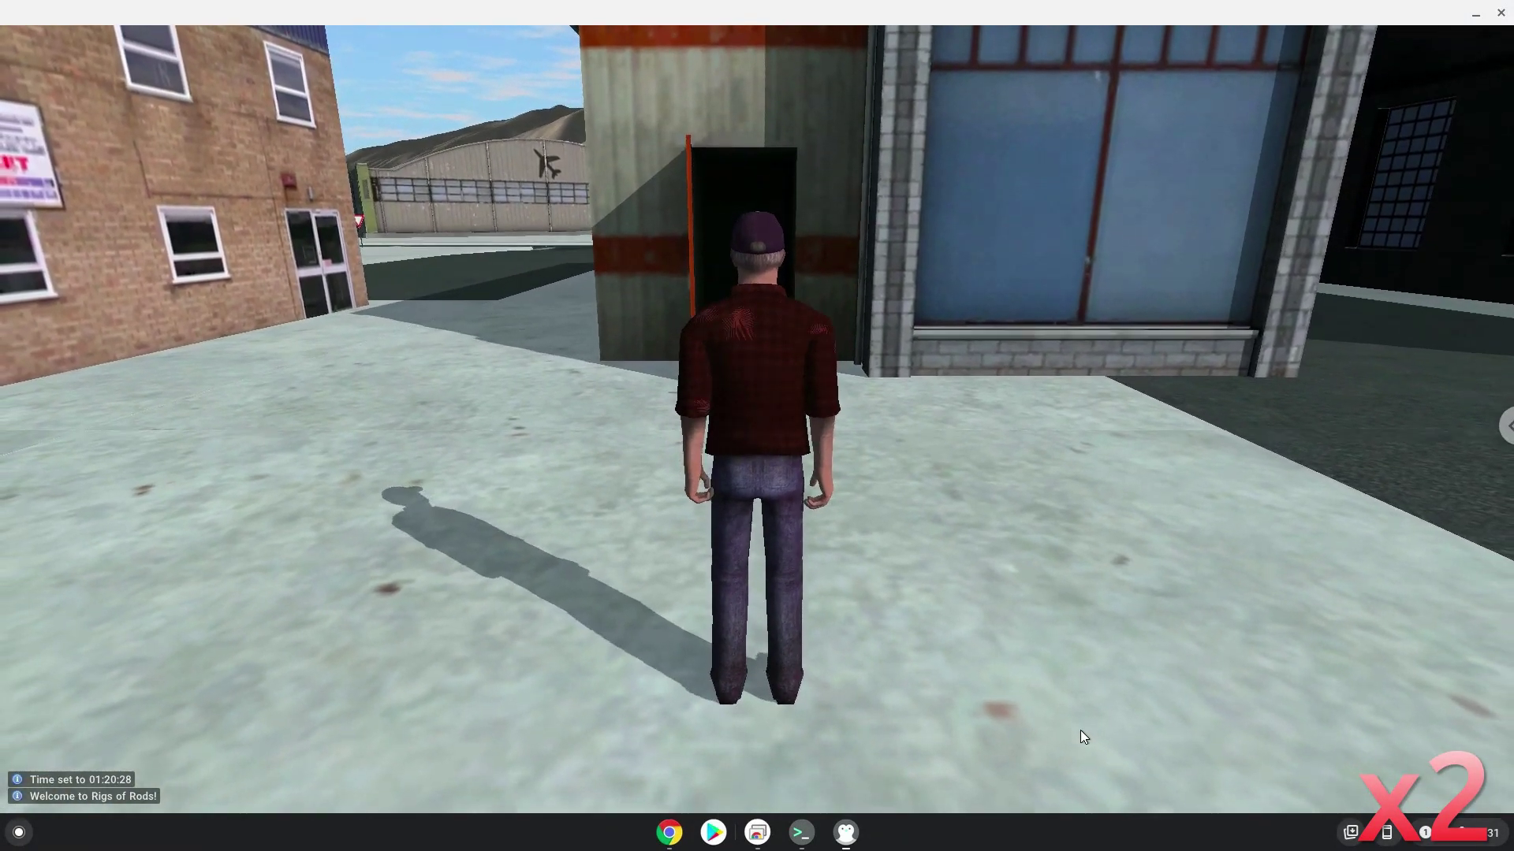
pyautogui.press('Up')
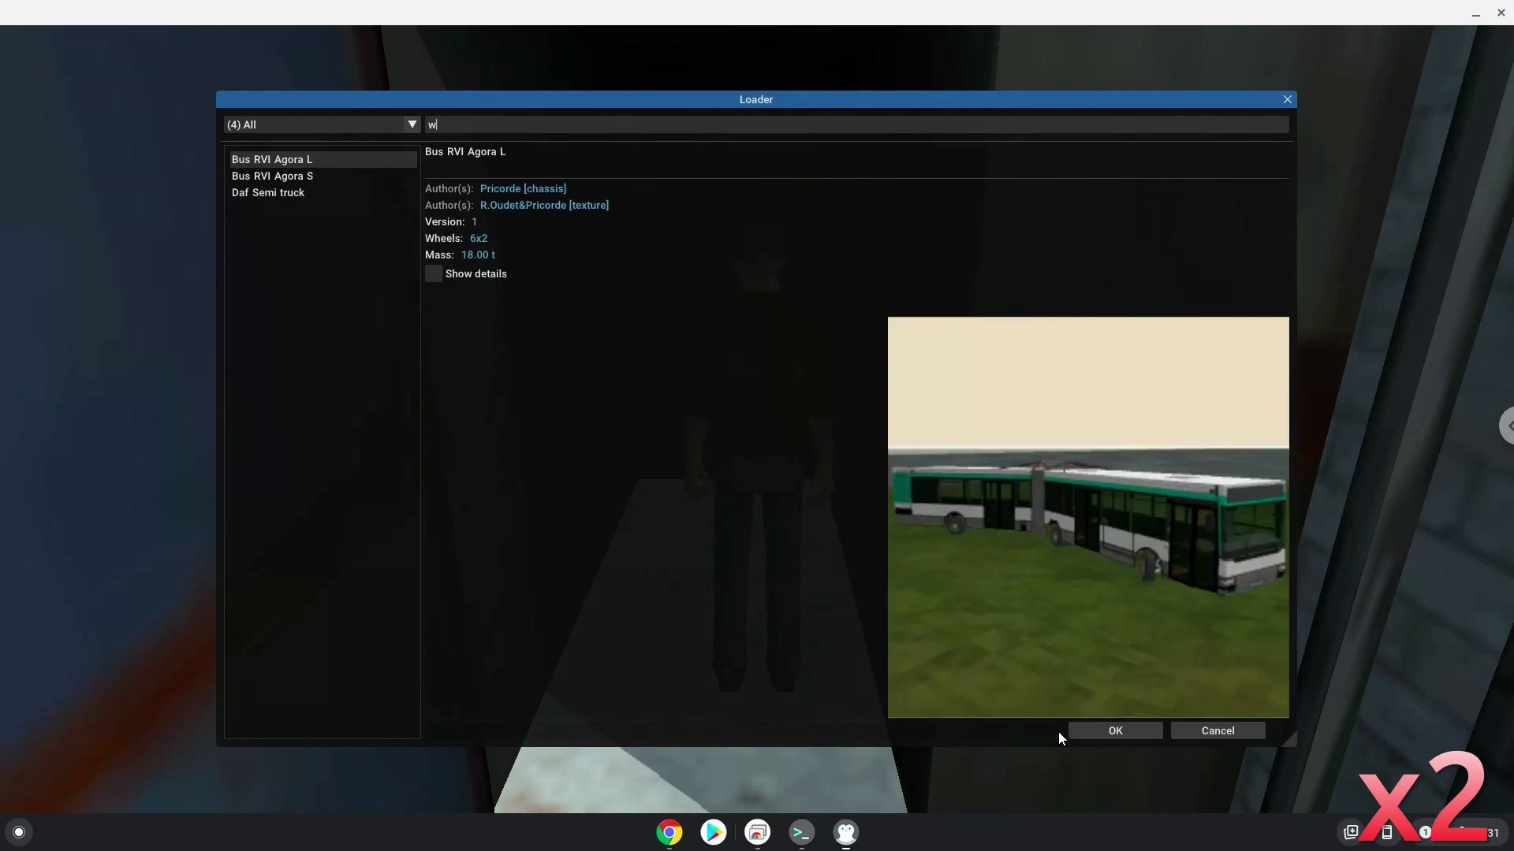
pyautogui.press('BackSpace')
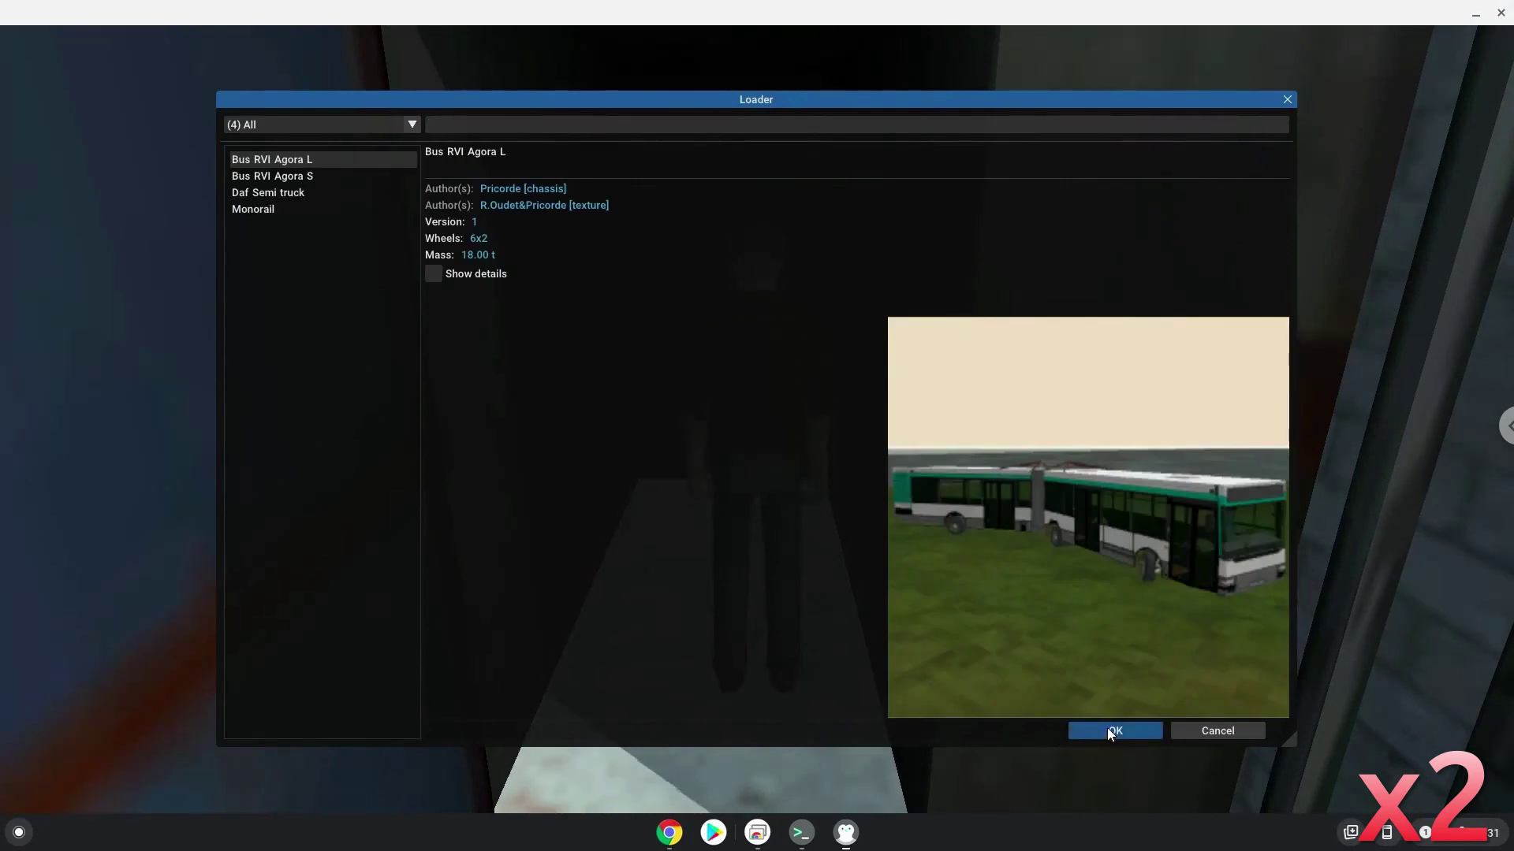
# Step: Spawn the Bus RVI Agora L, toggle its inter-wheel differential three times, then quit the game
pyautogui.click(1110, 731)
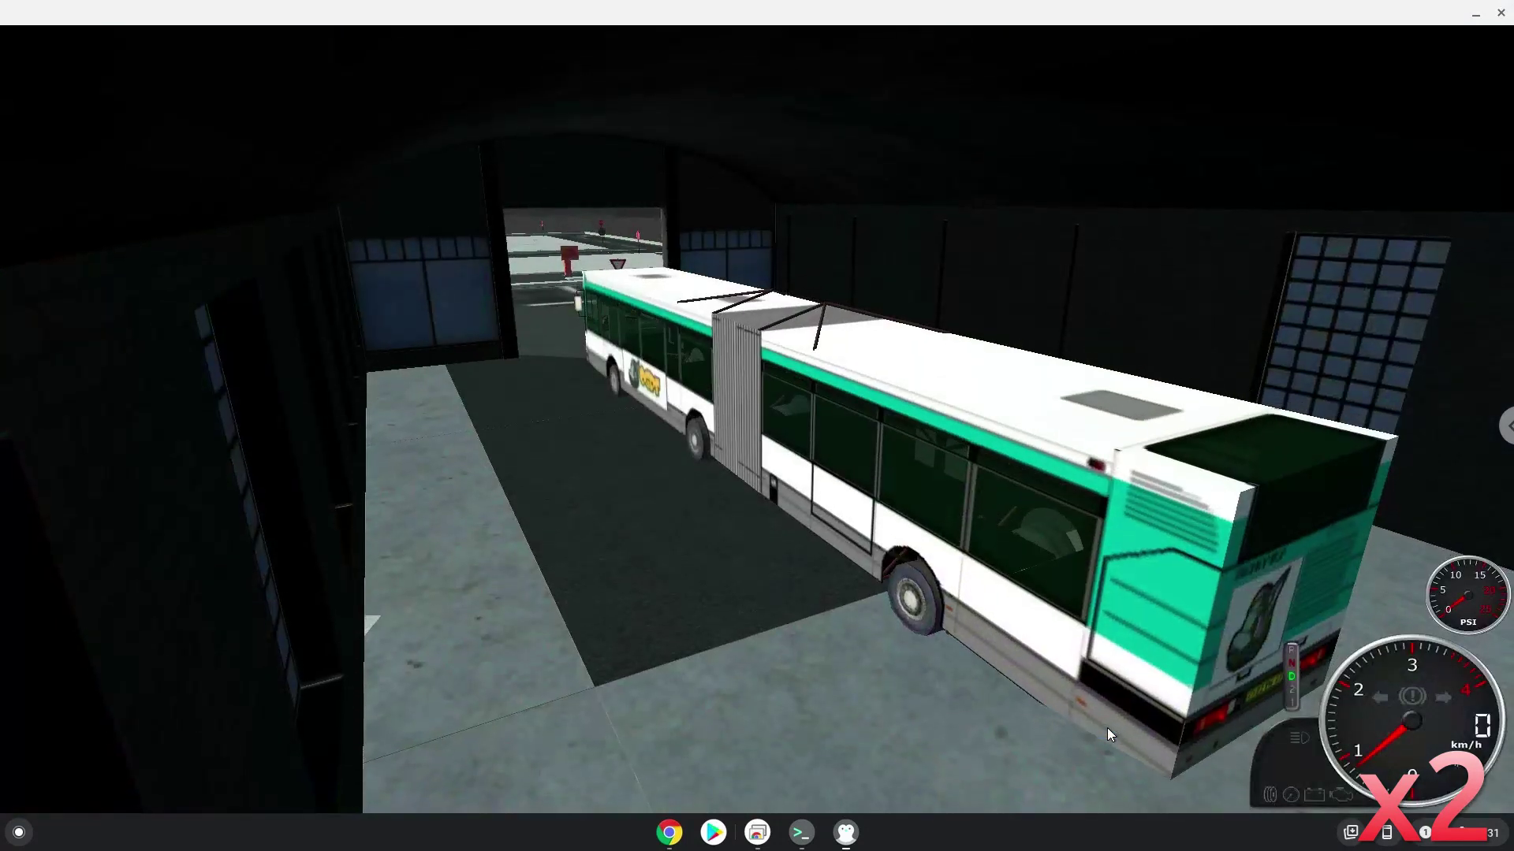
pyautogui.press('w')
pyautogui.press('w')
pyautogui.press('w')
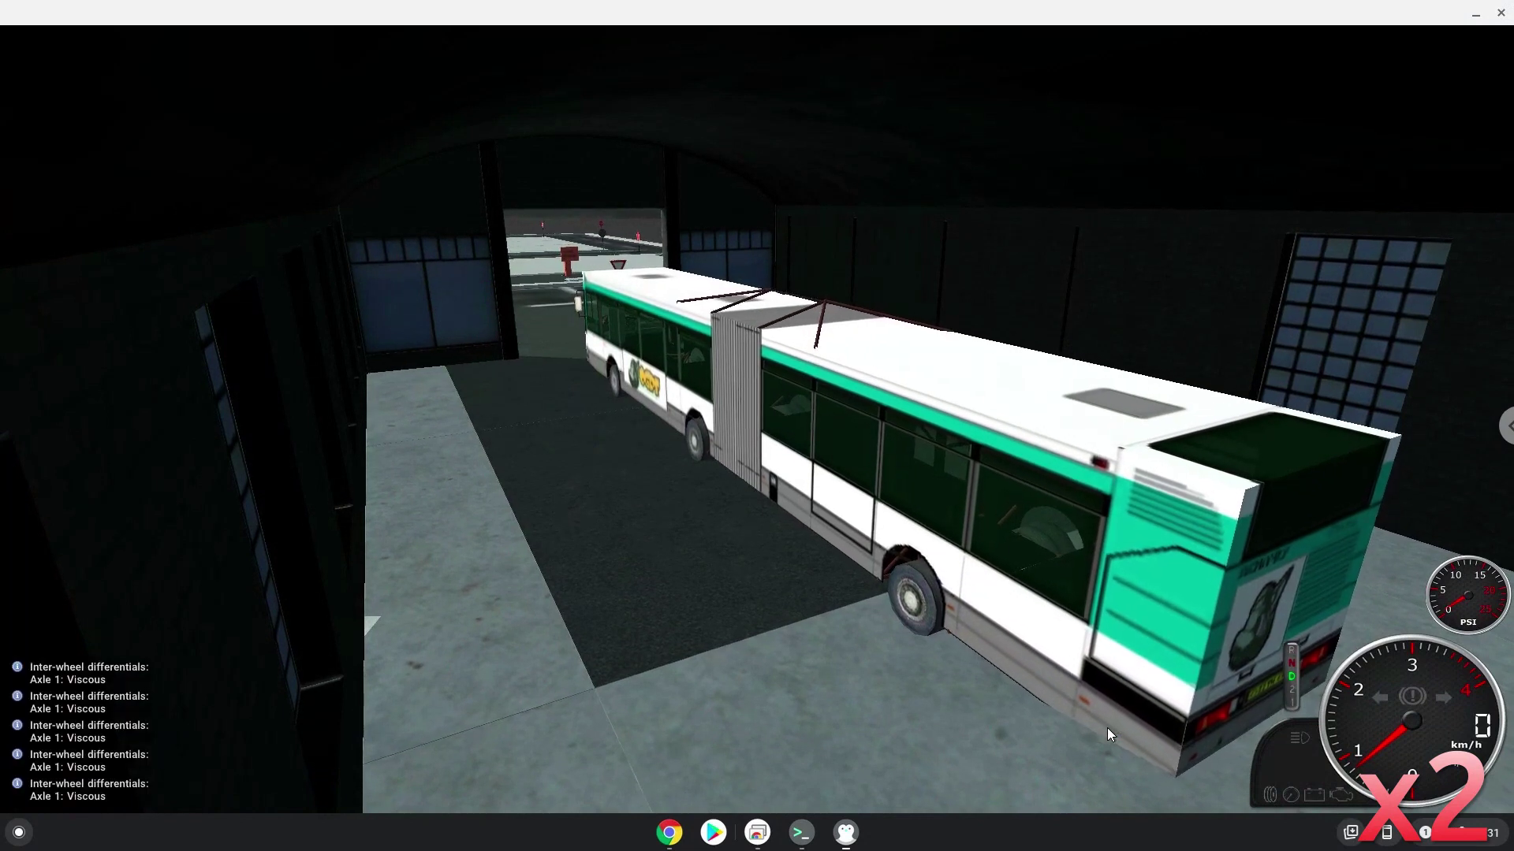
pyautogui.press('w')
pyautogui.press('w')
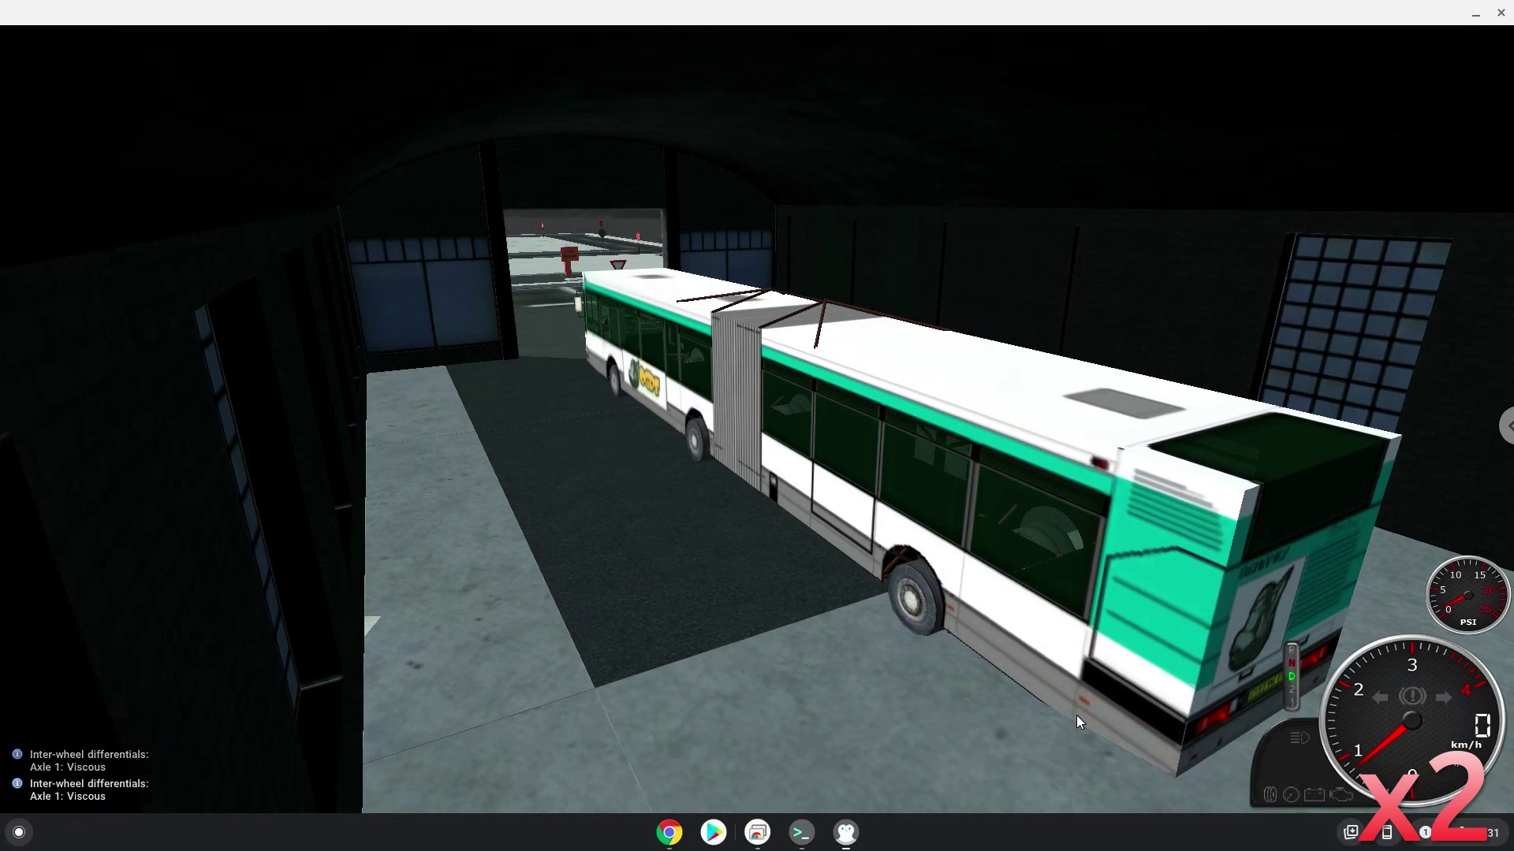
pyautogui.press('w')
pyautogui.press('w')
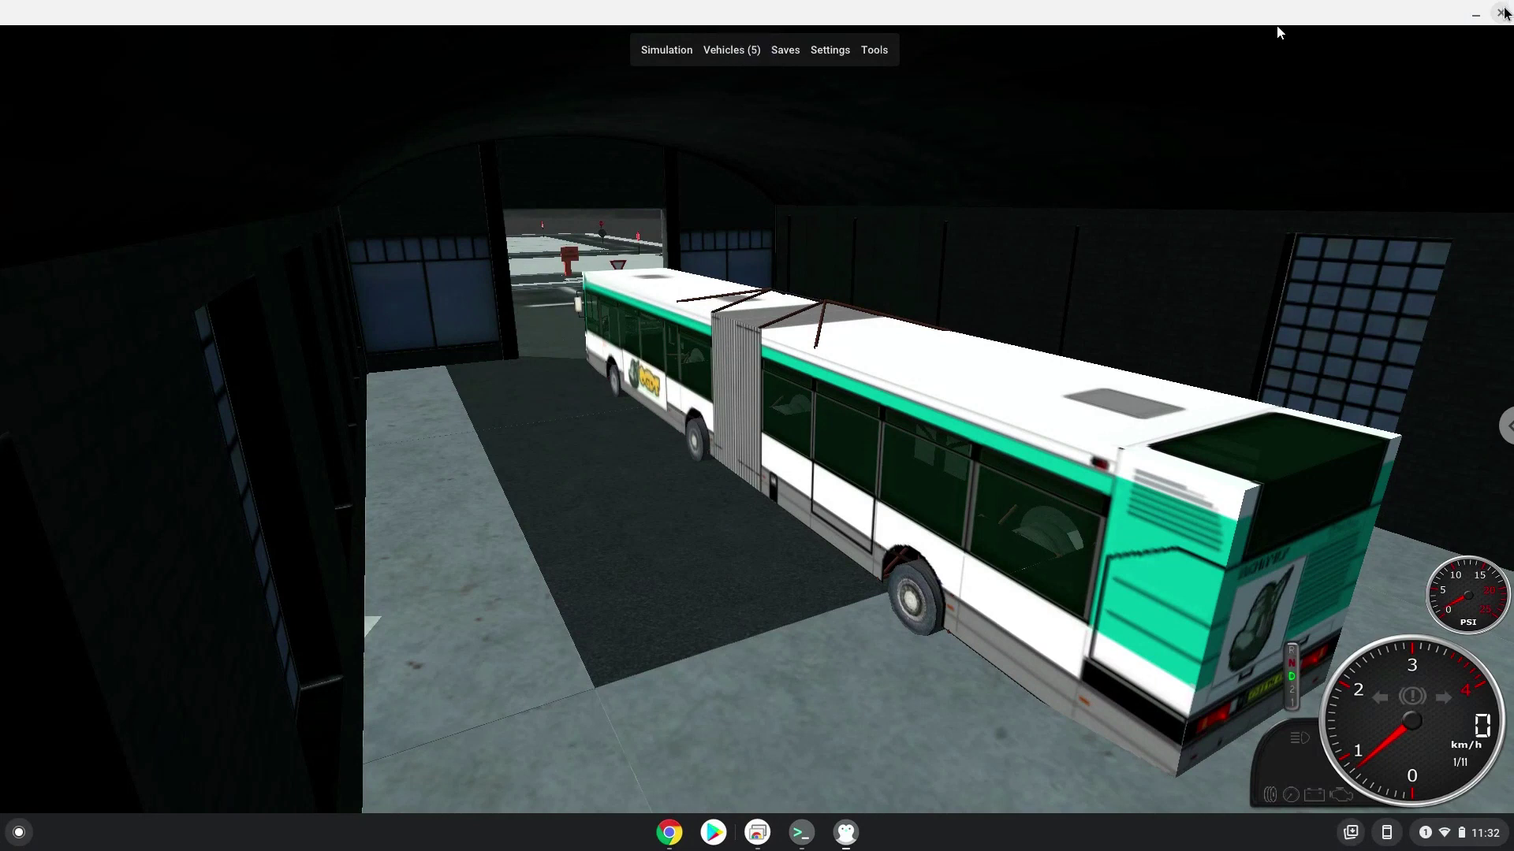
pyautogui.click(1503, 12)
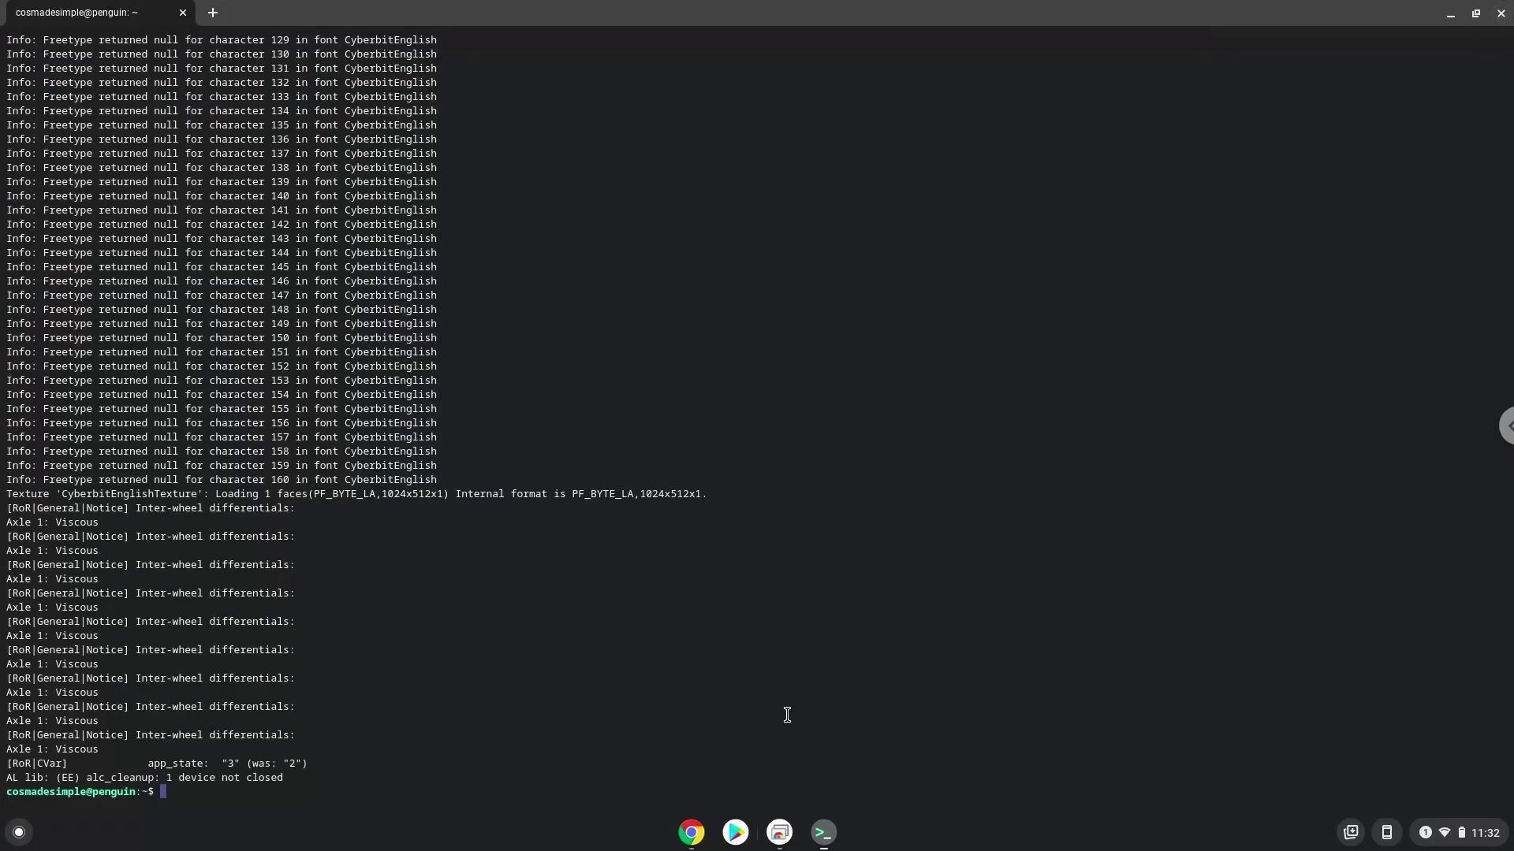
# Step: Copy the 'sudo apt install menulibre' line from the Google Docs notes
pyautogui.click(691, 833)
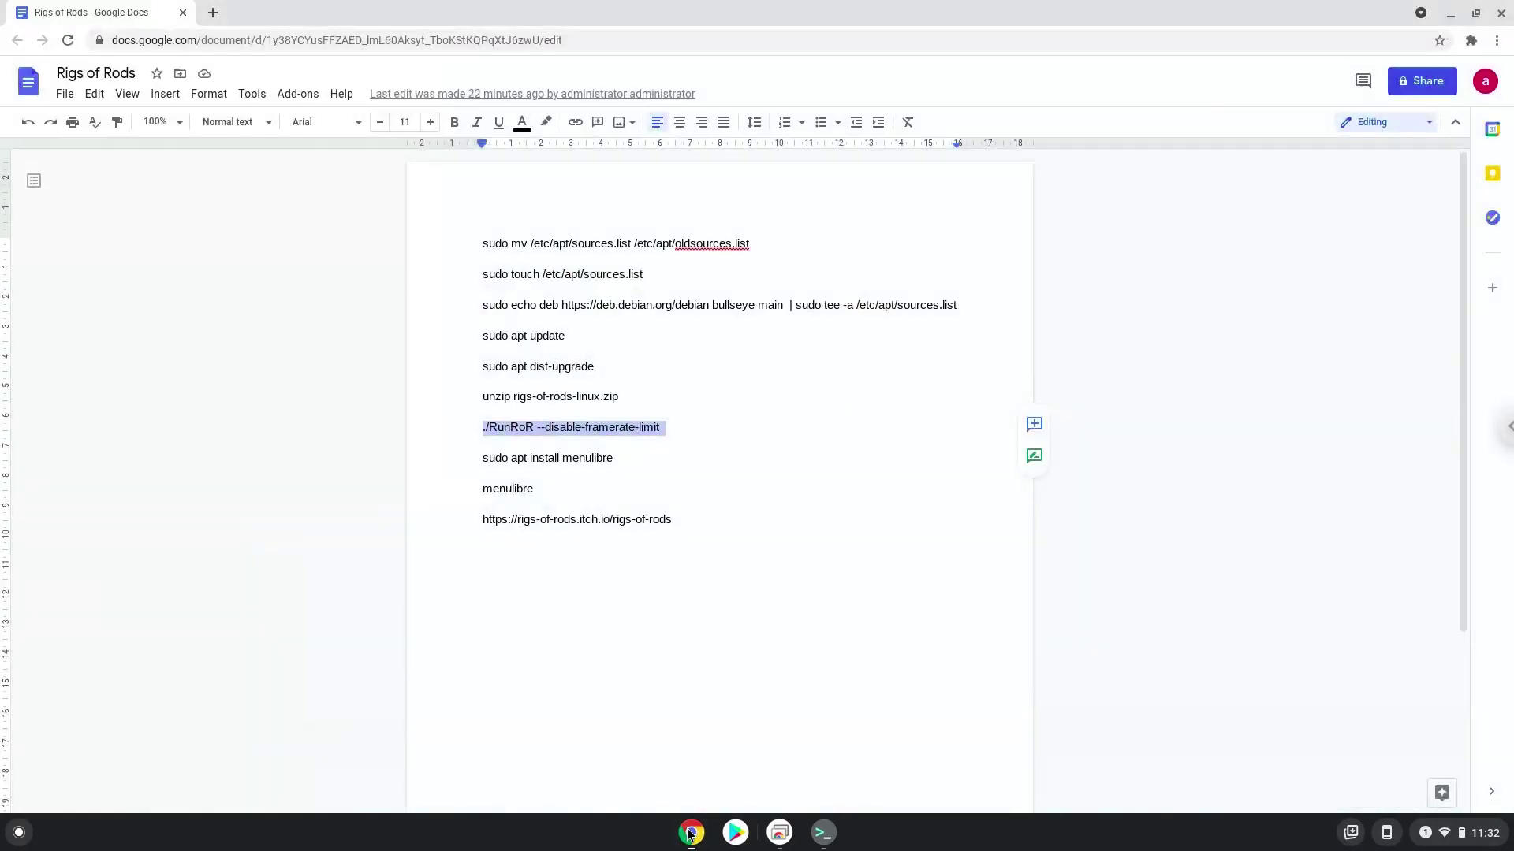
pyautogui.click(517, 457)
pyautogui.tripleClick(517, 456)
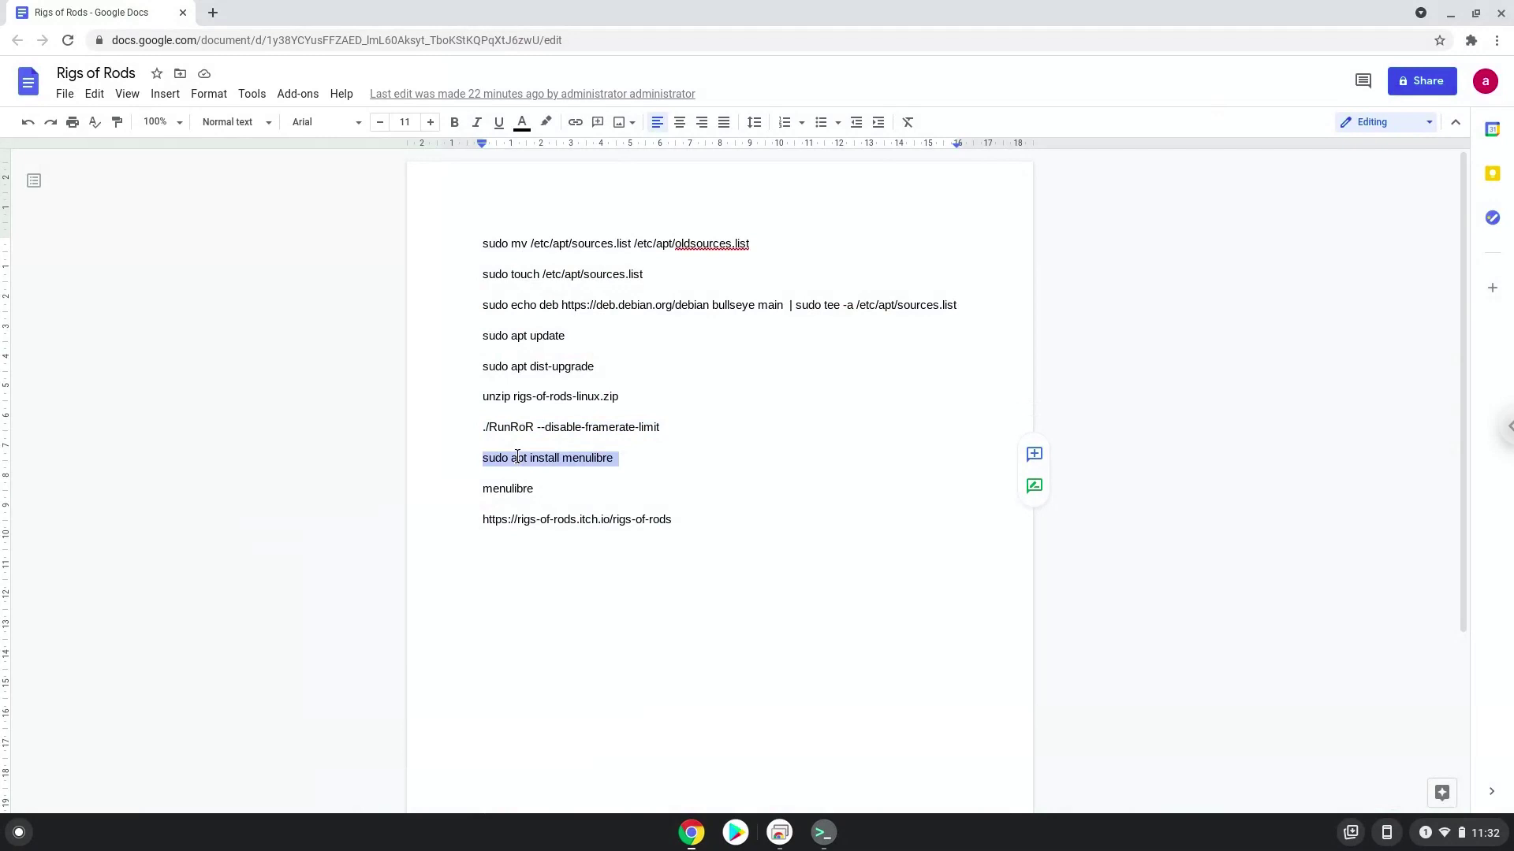
pyautogui.rightClick(518, 457)
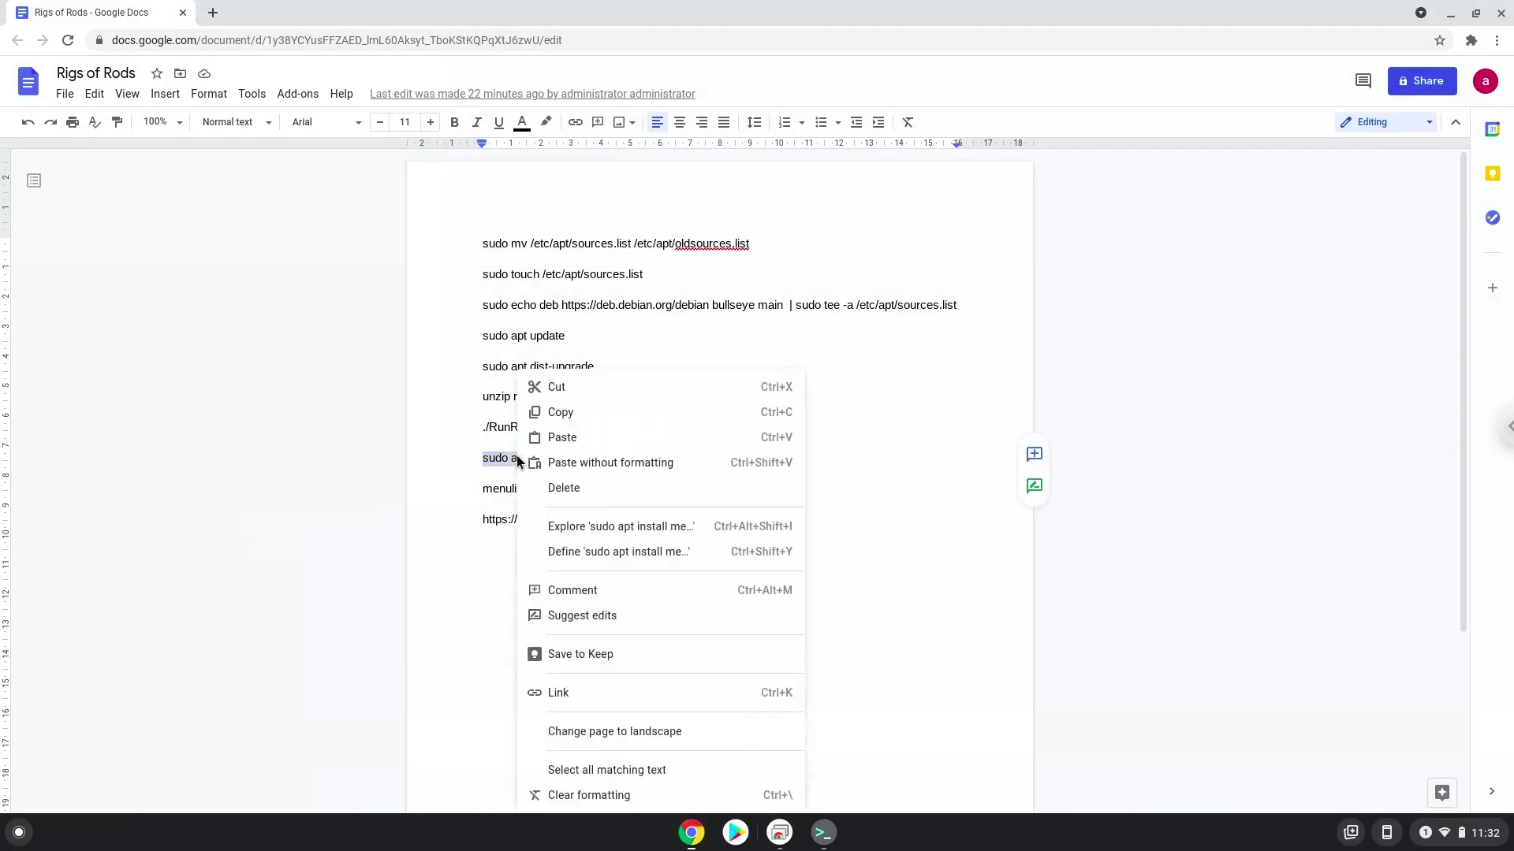
pyautogui.click(562, 412)
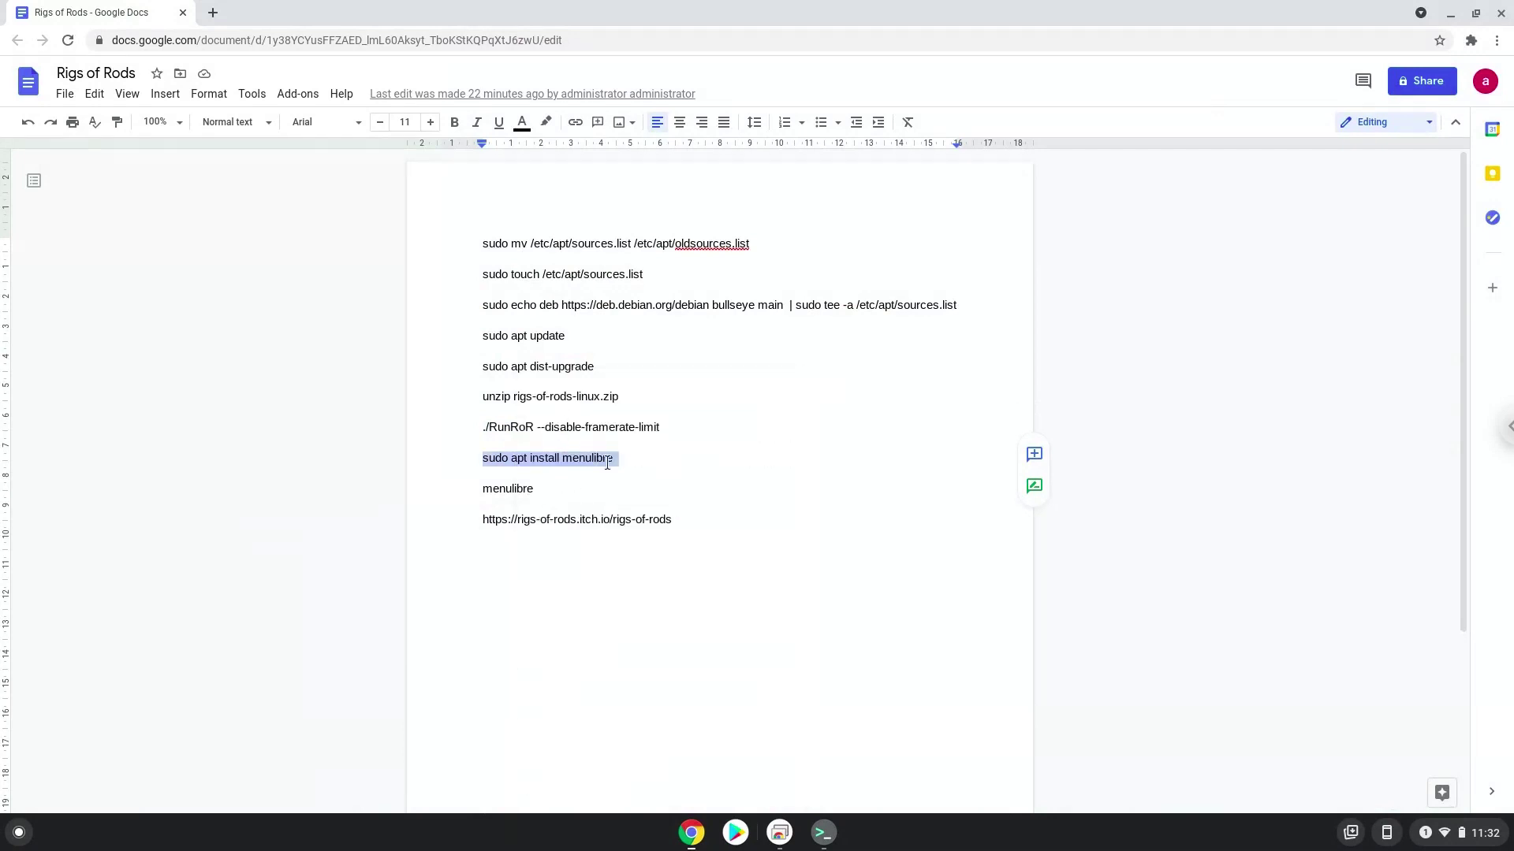
# Step: Run the MenuLibre install in the terminal, accepting the additional packages
pyautogui.click(824, 834)
pyautogui.hotkey('ctrl', 'shift', 'v')
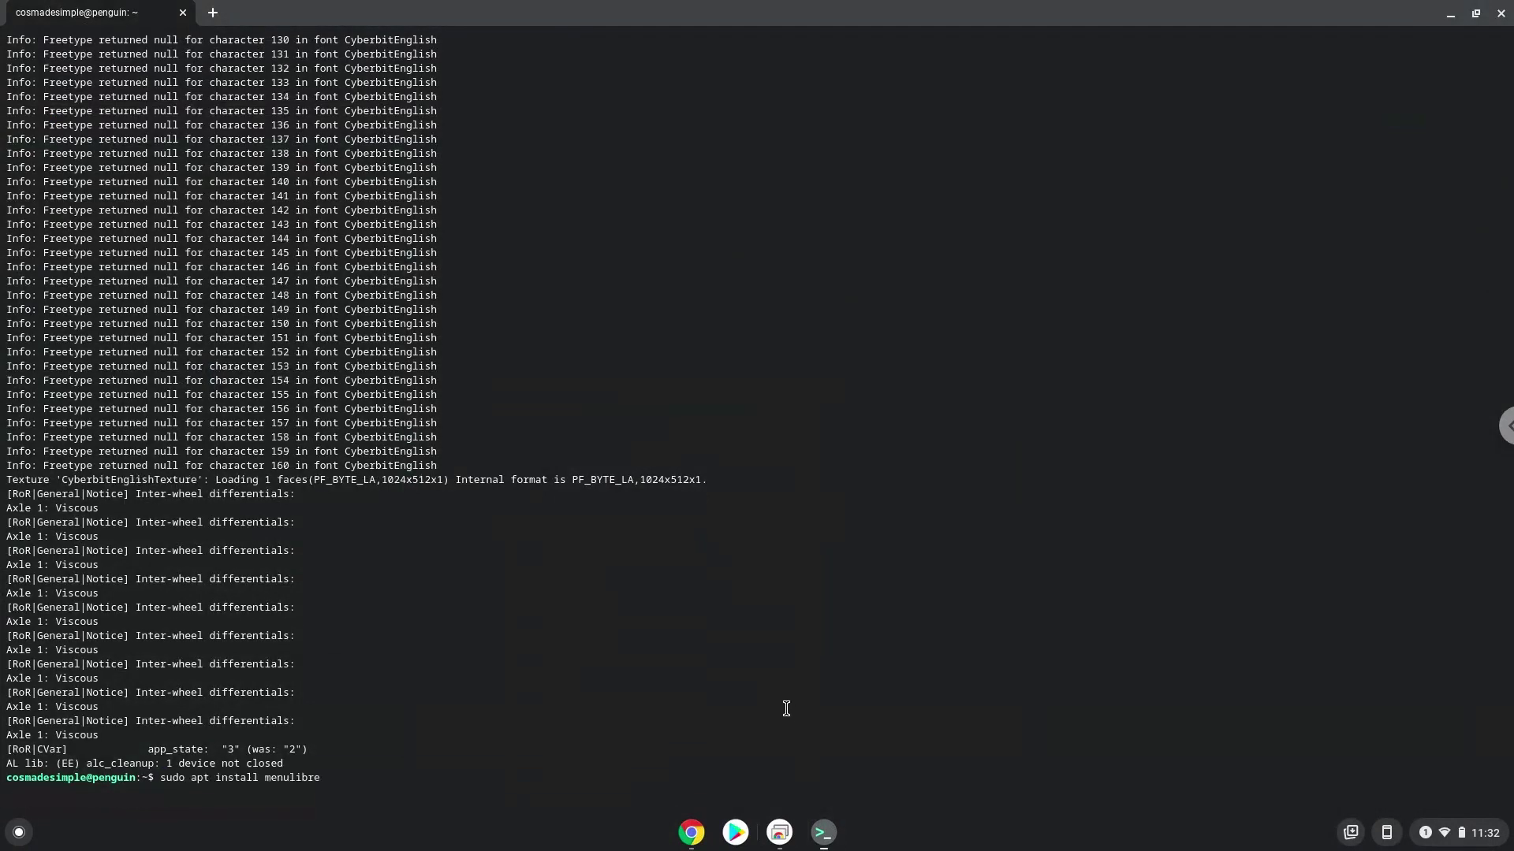
pyautogui.press('Return')
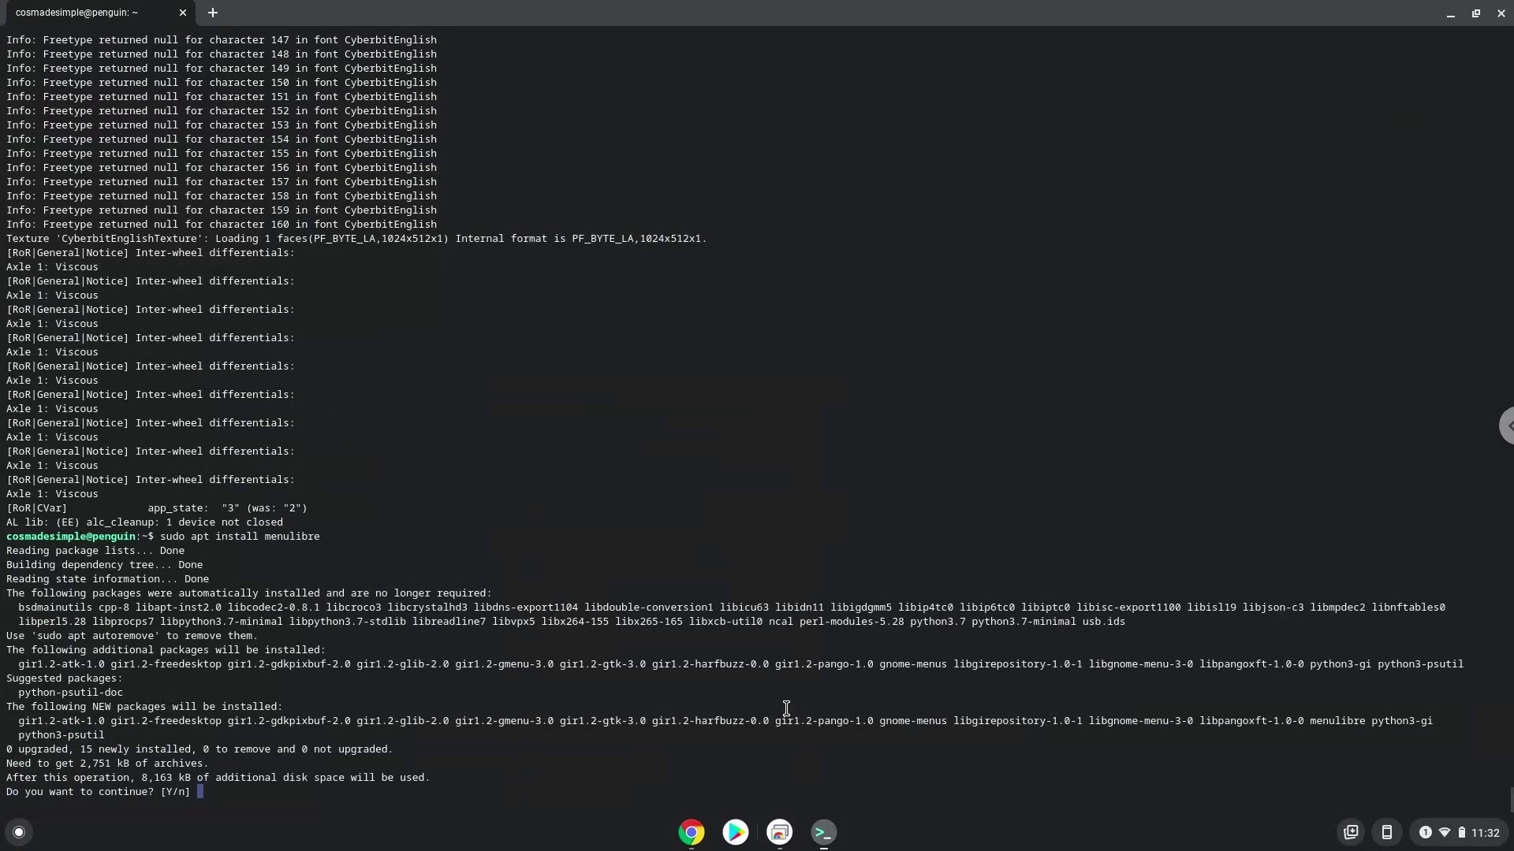
pyautogui.press('Return')
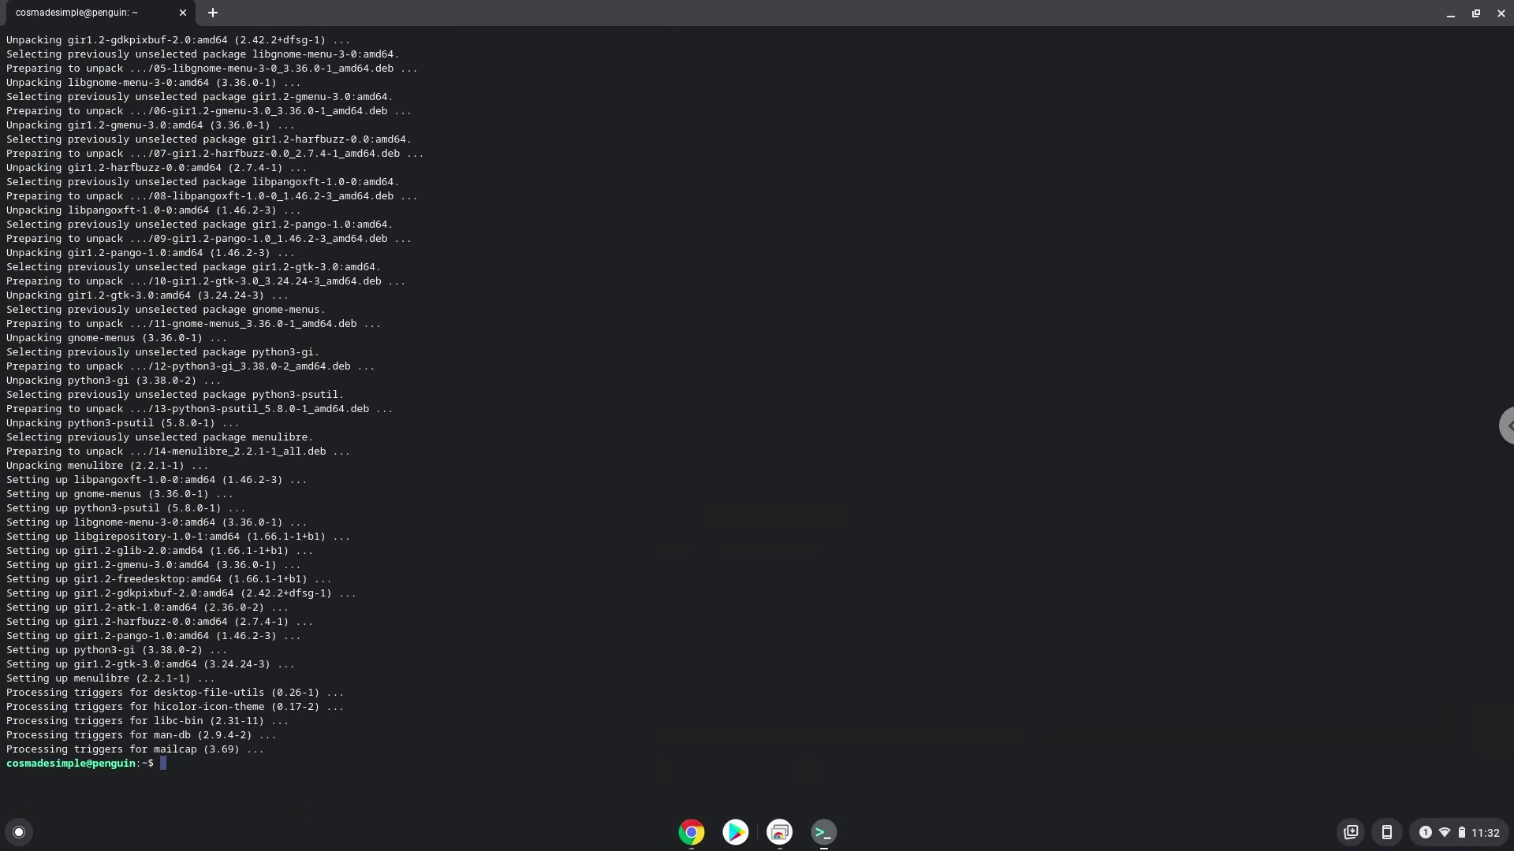
# Step: Copy the word 'menulibre' from the notes and bring the Linux terminal back to front
pyautogui.click(691, 832)
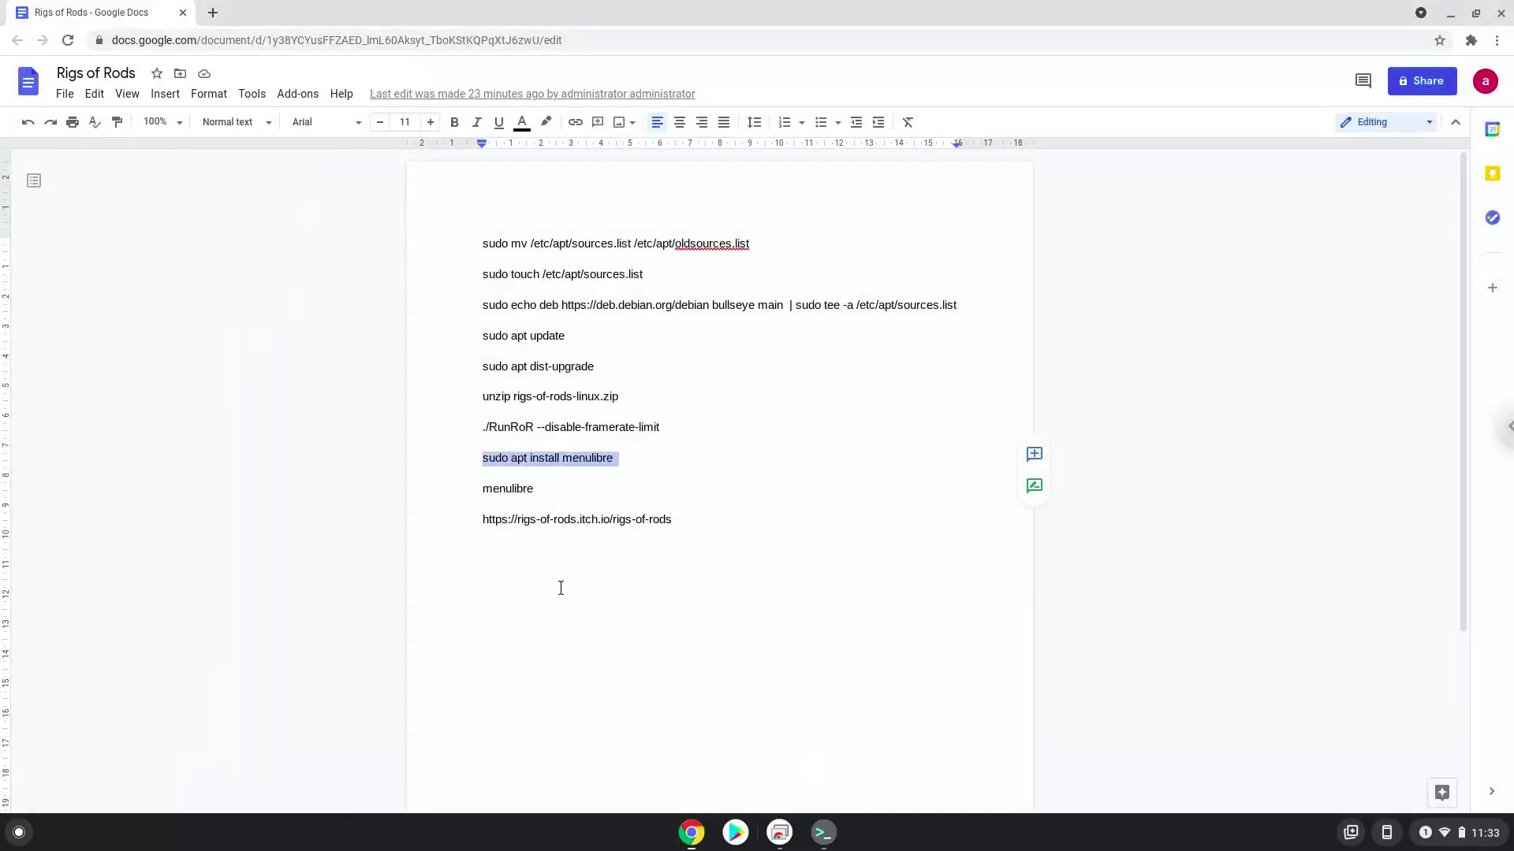
pyautogui.doubleClick(497, 490)
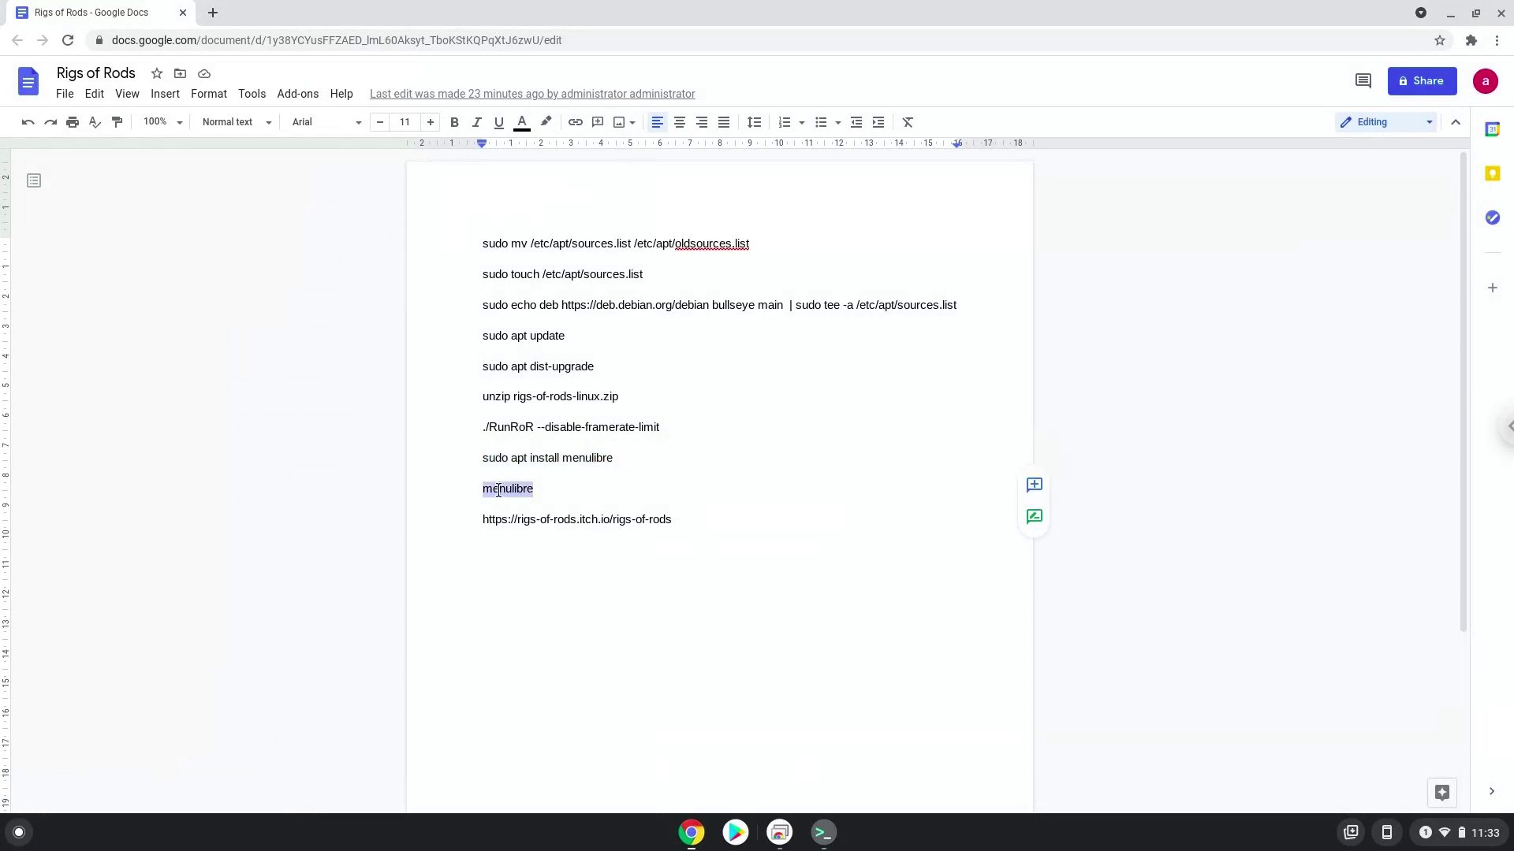
pyautogui.click(498, 490)
pyautogui.doubleClick(497, 490)
pyautogui.rightClick(498, 490)
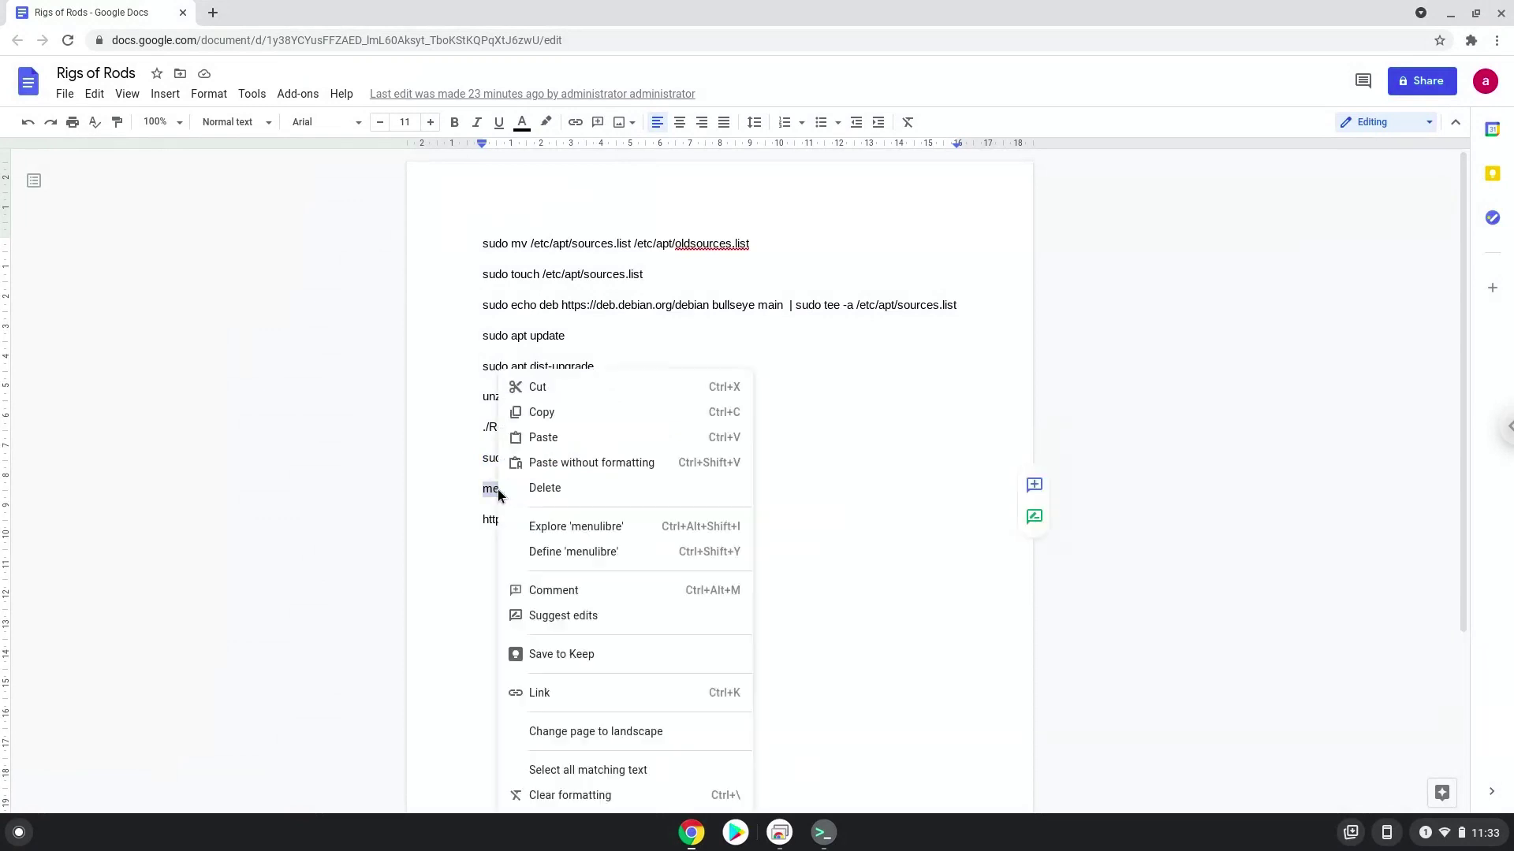
pyautogui.click(541, 413)
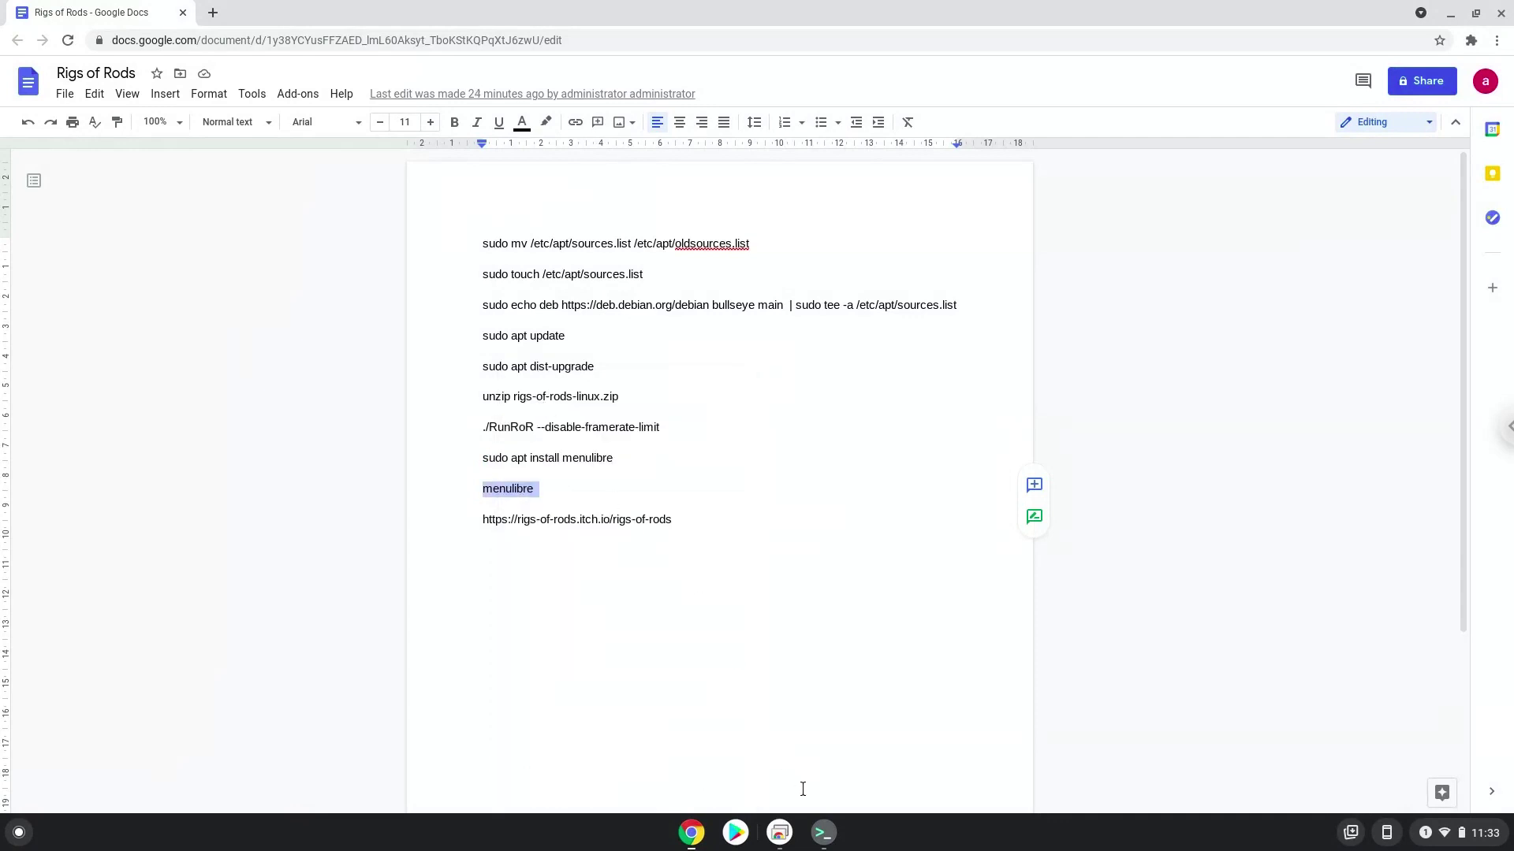
pyautogui.click(824, 834)
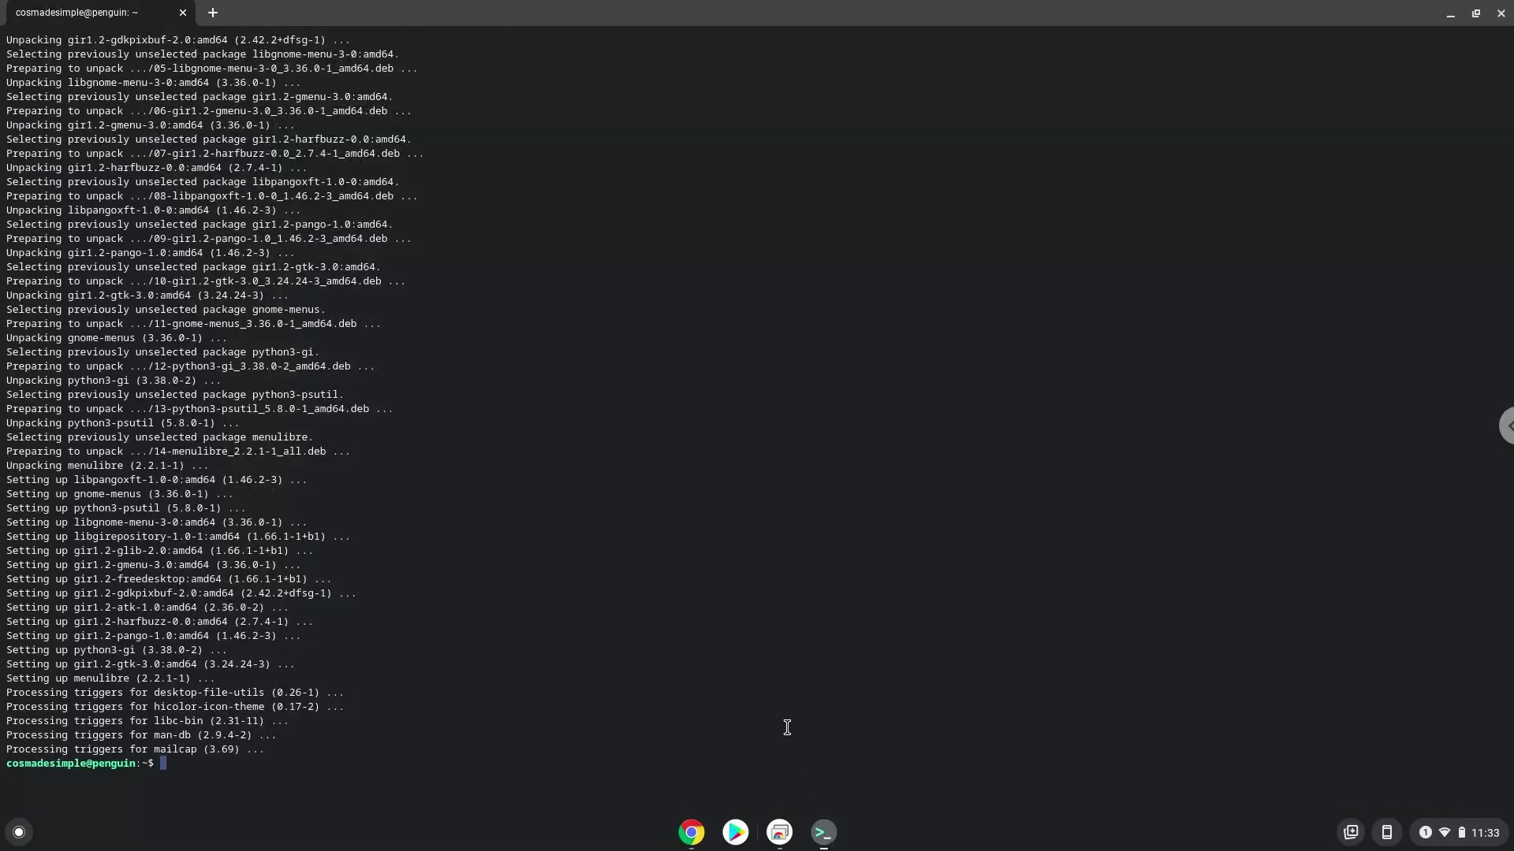
pyautogui.write('menulibre')
# Step: Launch MenuLibre and add a new launcher named R.o.R under Games
pyautogui.press('Return')
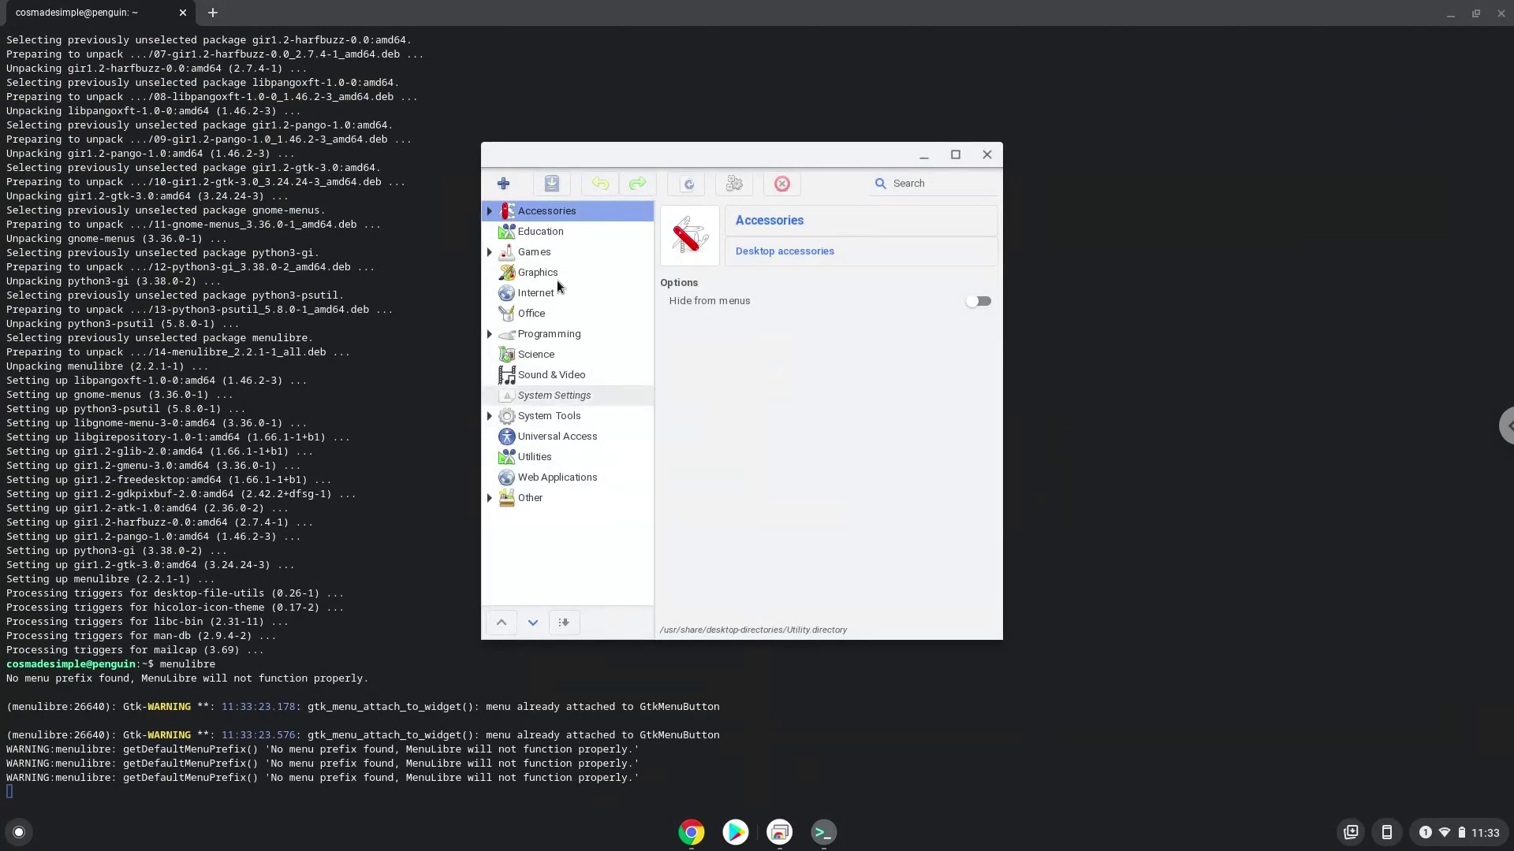
pyautogui.click(541, 255)
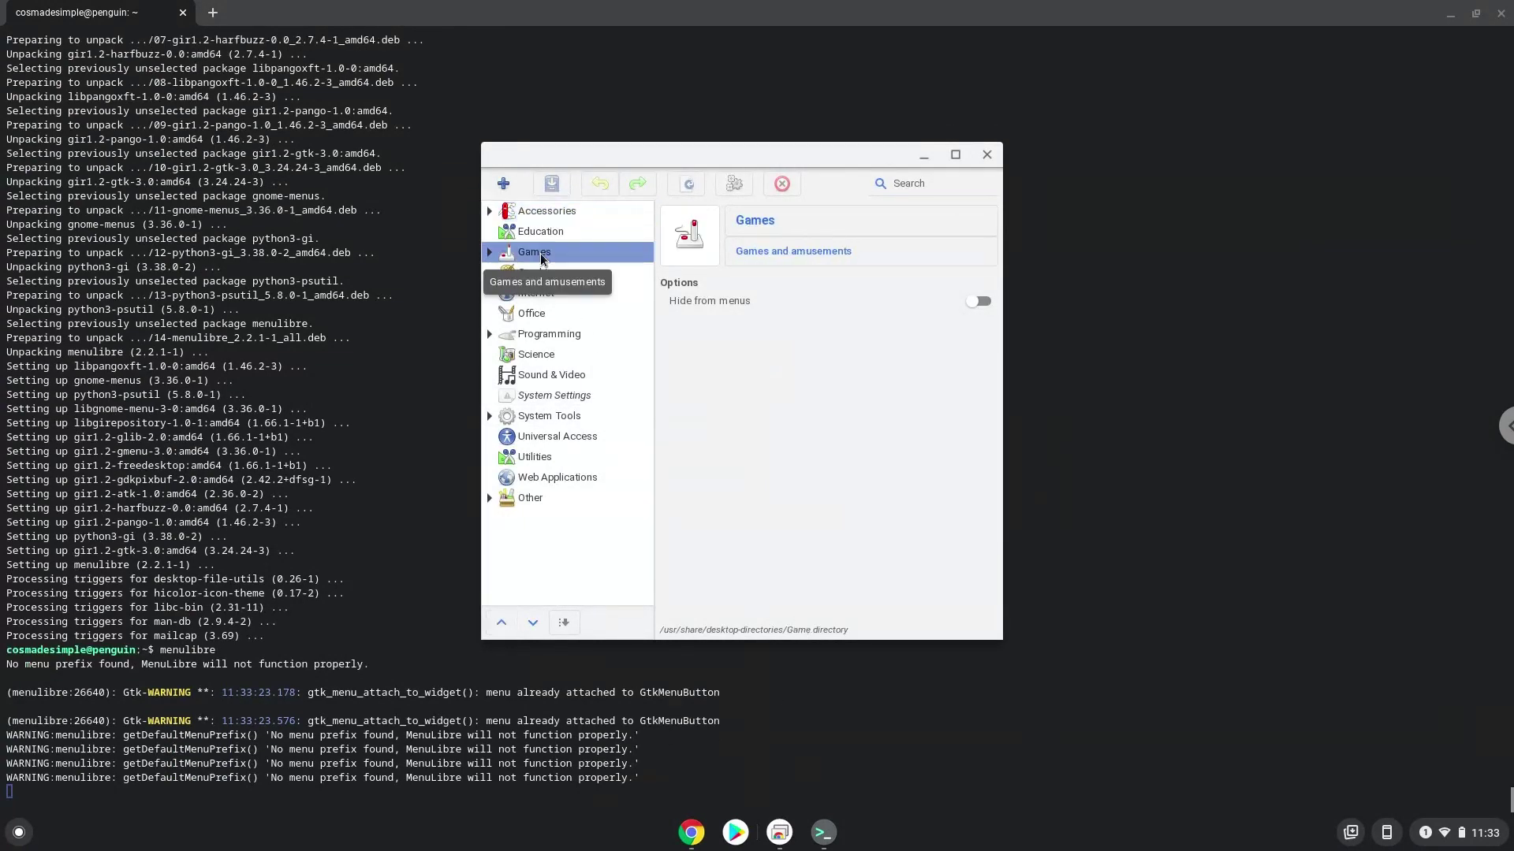
pyautogui.click(504, 188)
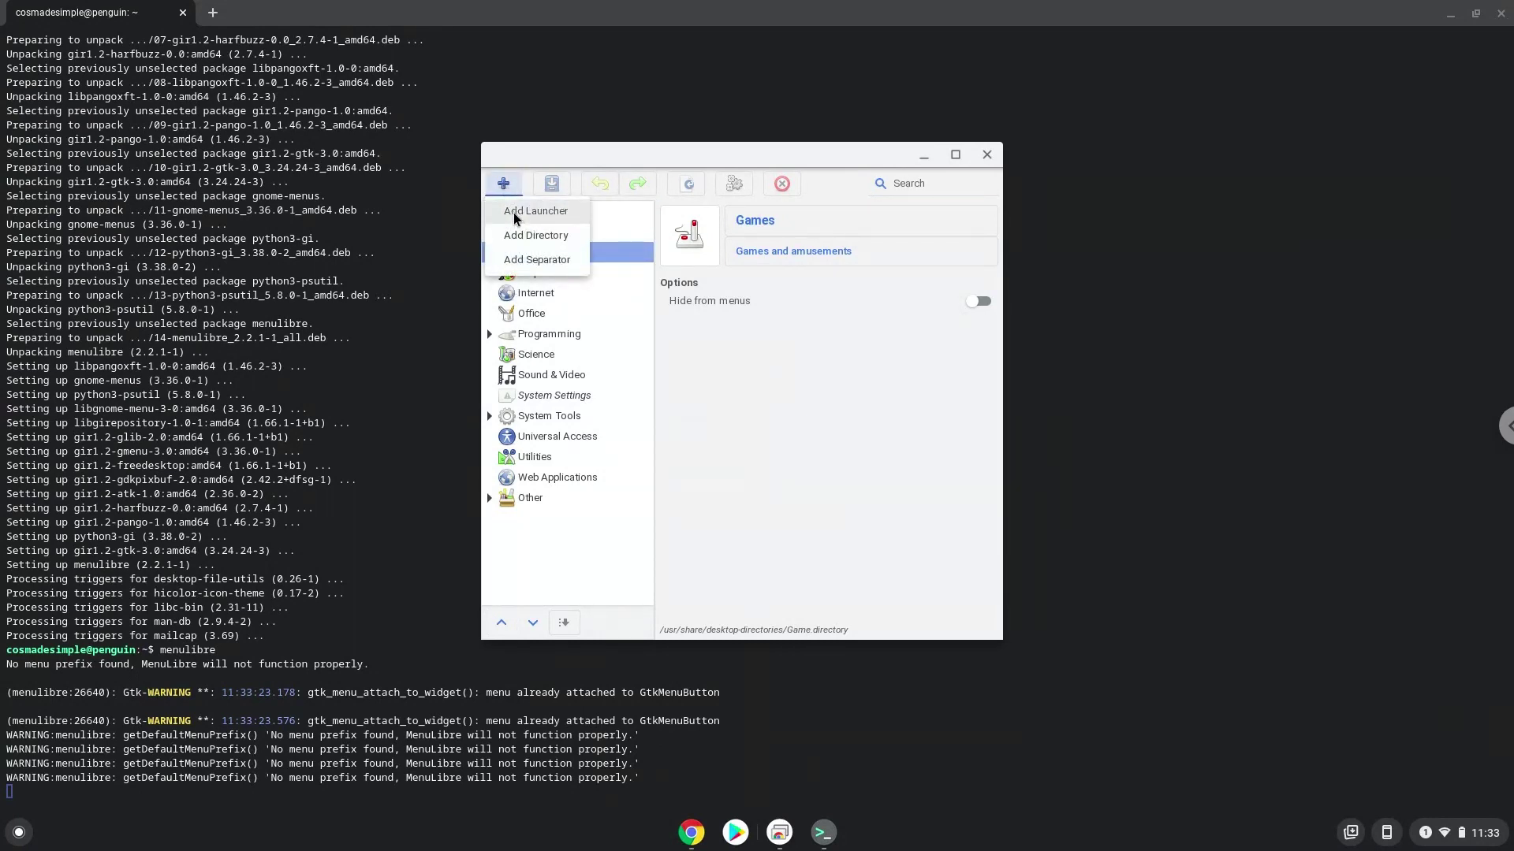
pyautogui.click(514, 213)
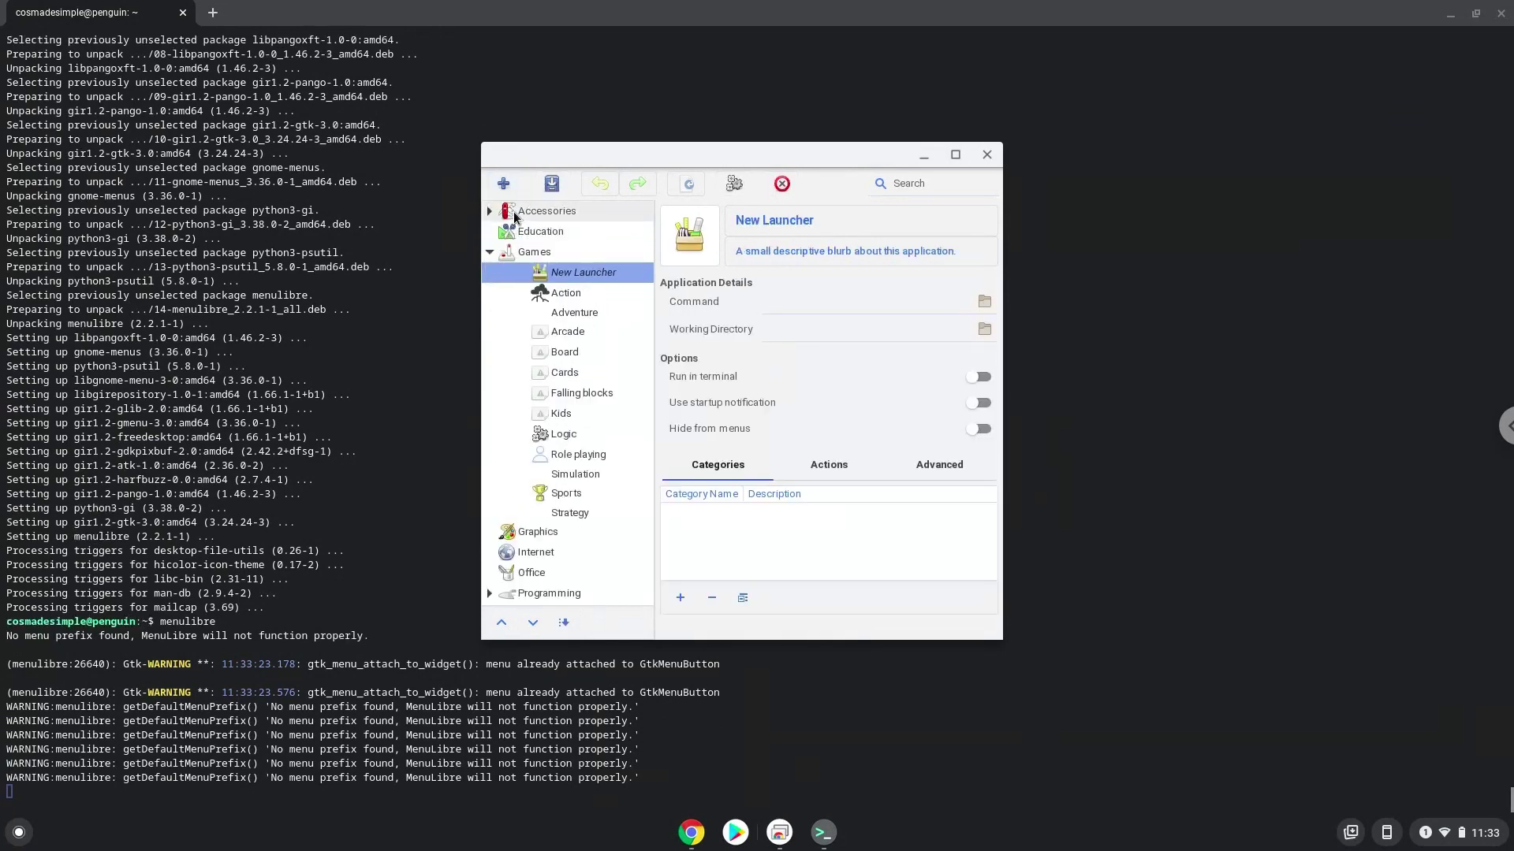
pyautogui.click(759, 222)
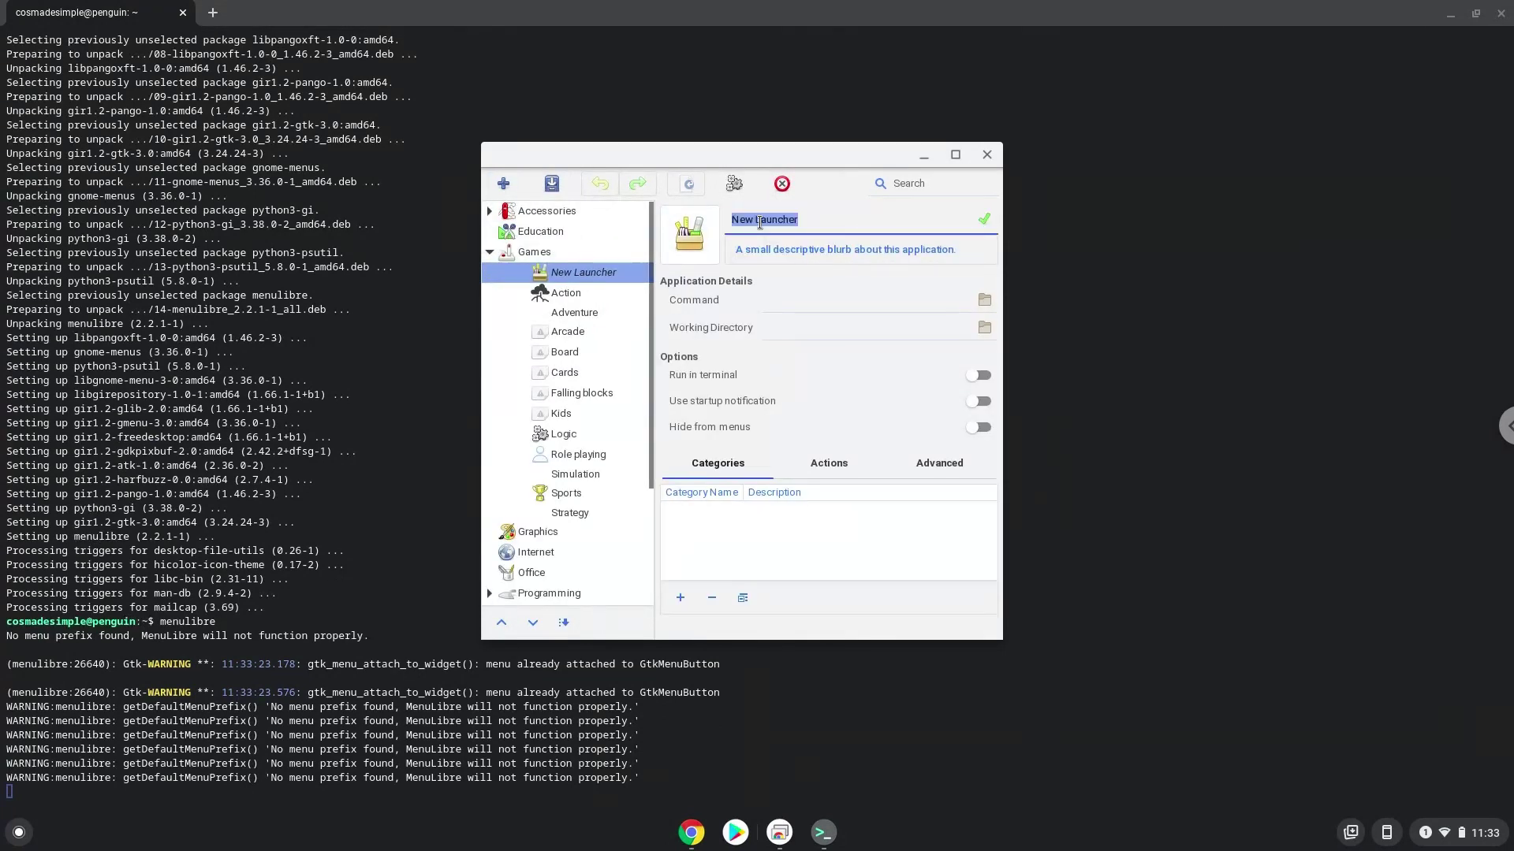
pyautogui.write('R.o')
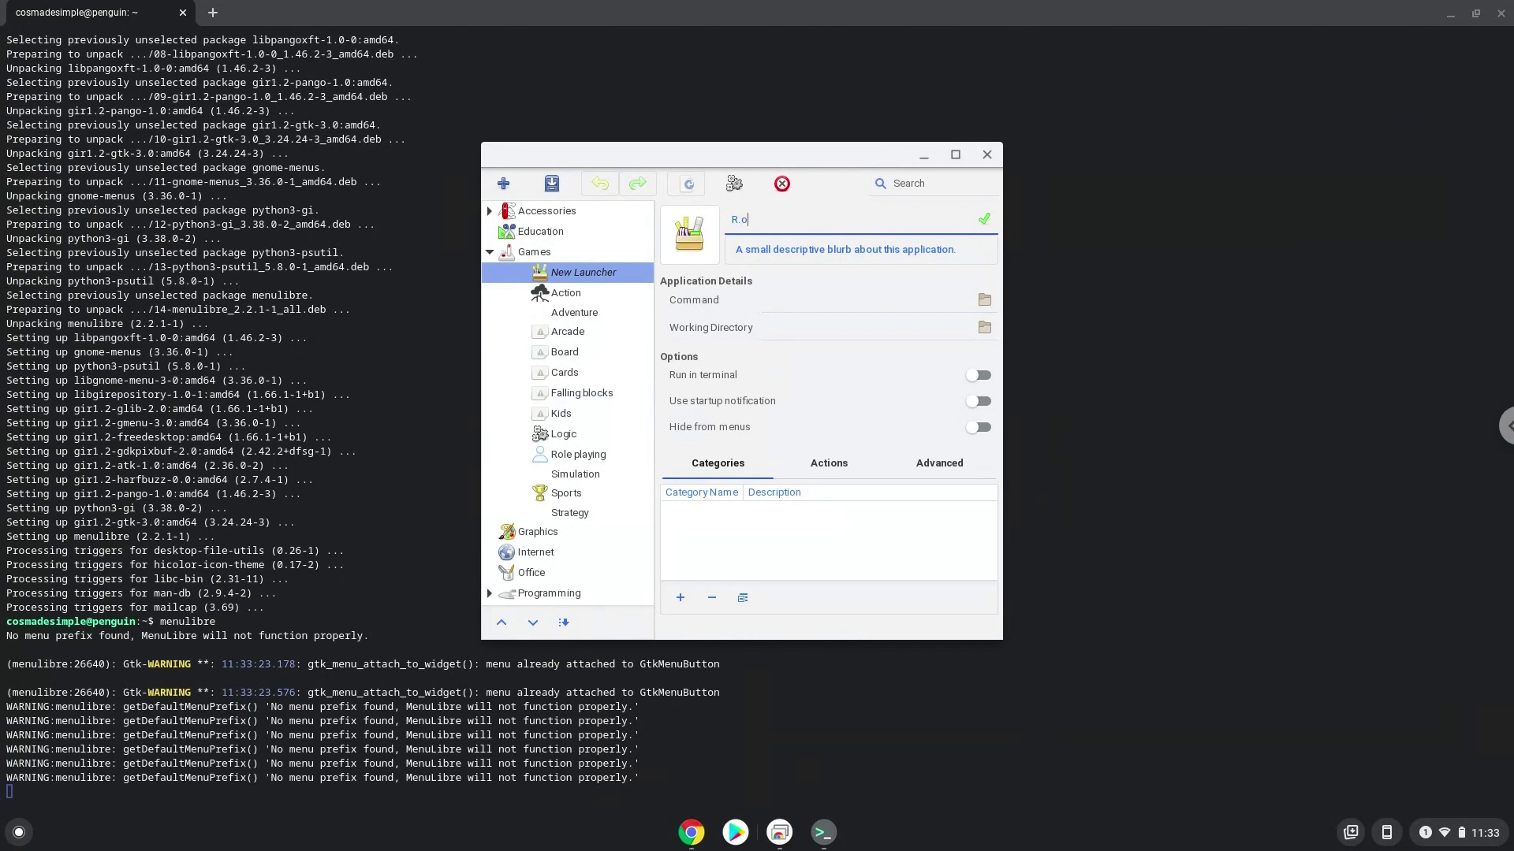
pyautogui.write('.R')
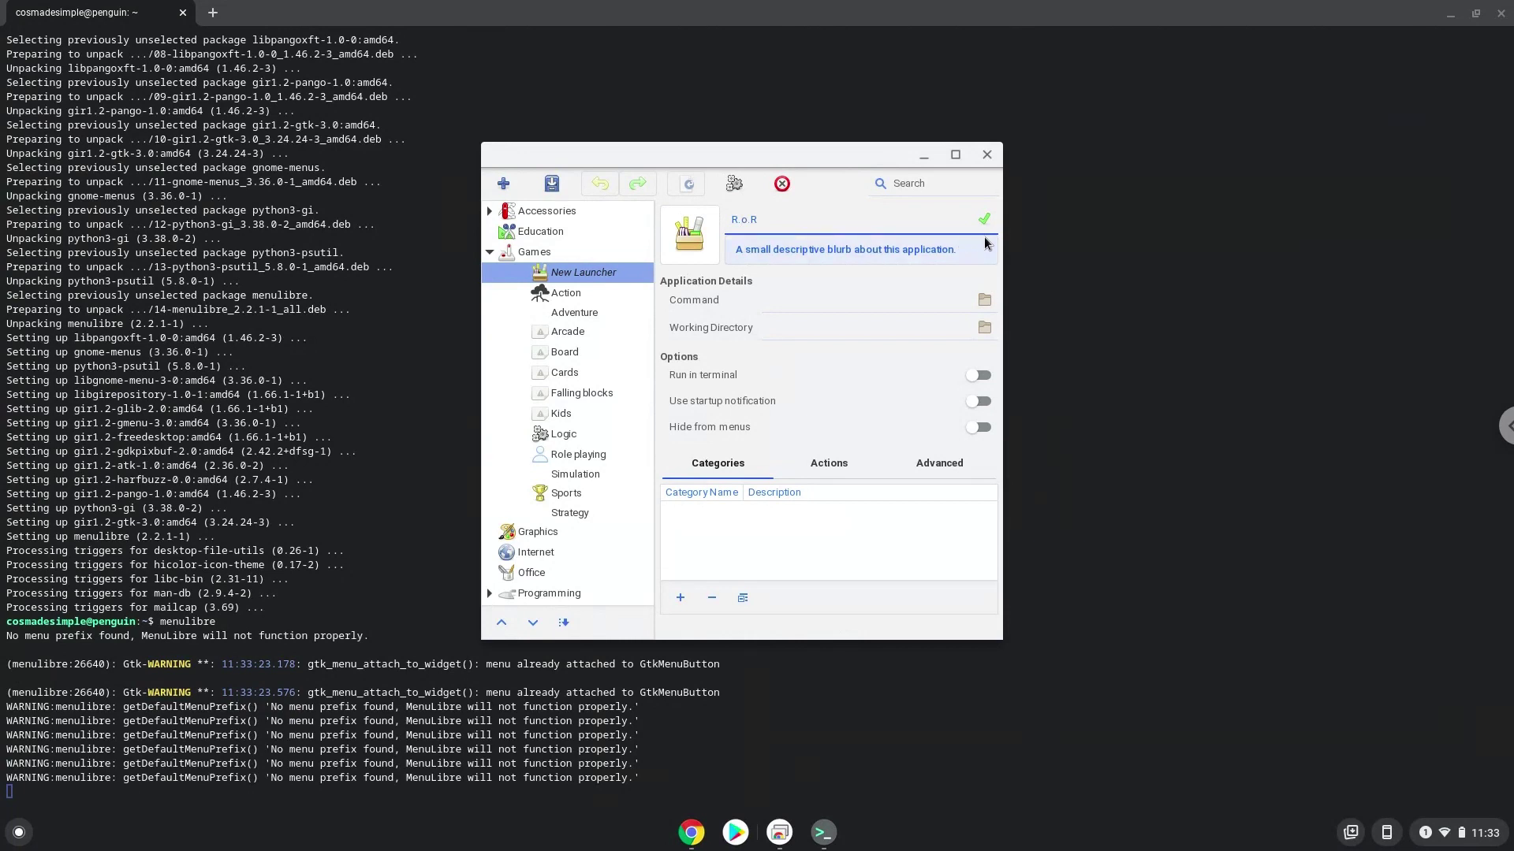
pyautogui.click(984, 224)
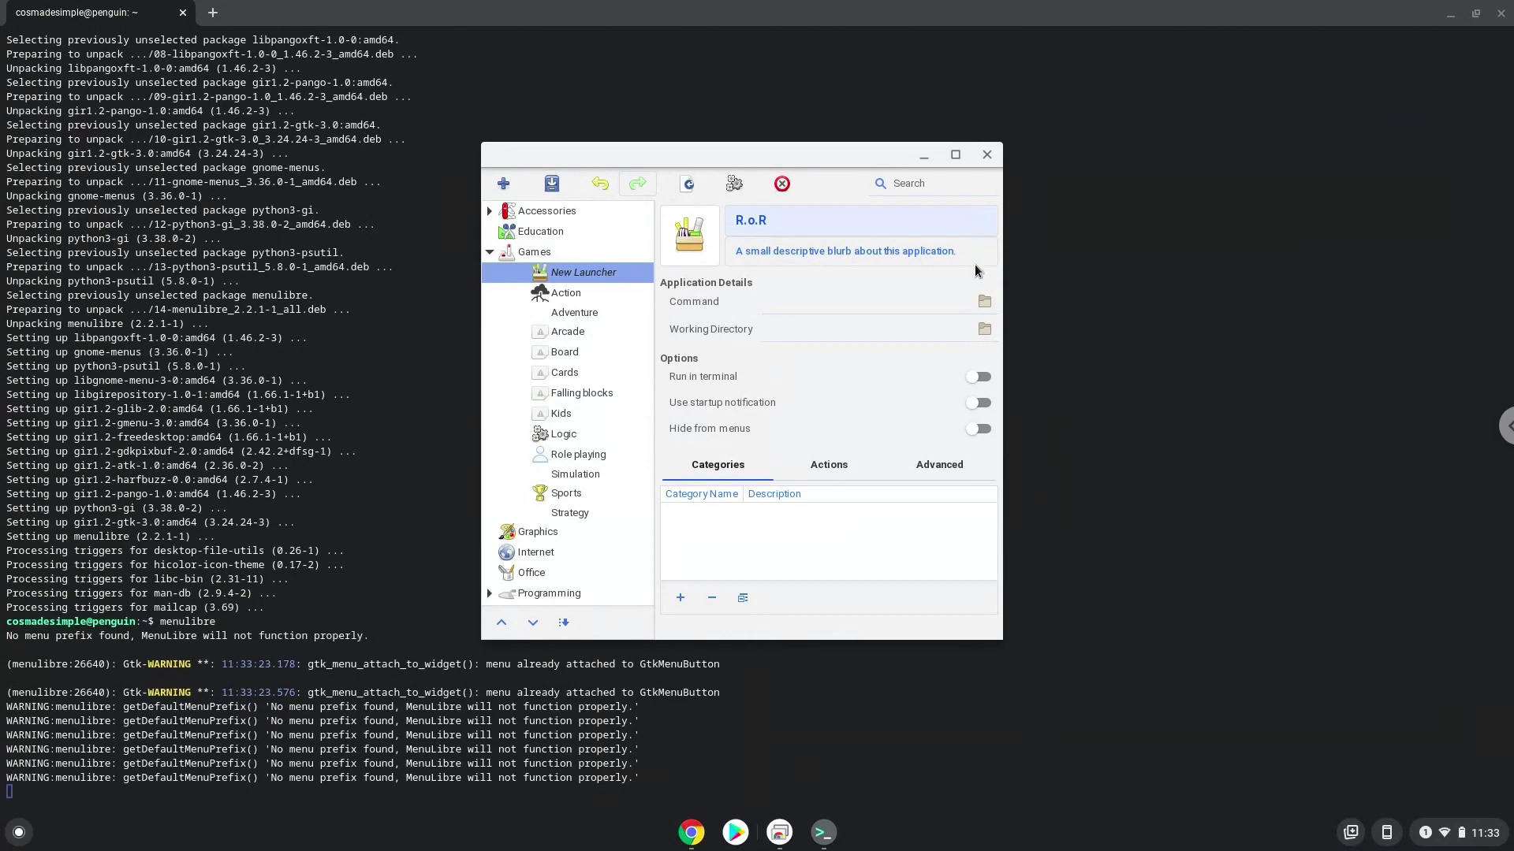
# Step: Point the R.o.R launcher's command to /home/cosmadesimple/RunRoR and save it
pyautogui.click(983, 303)
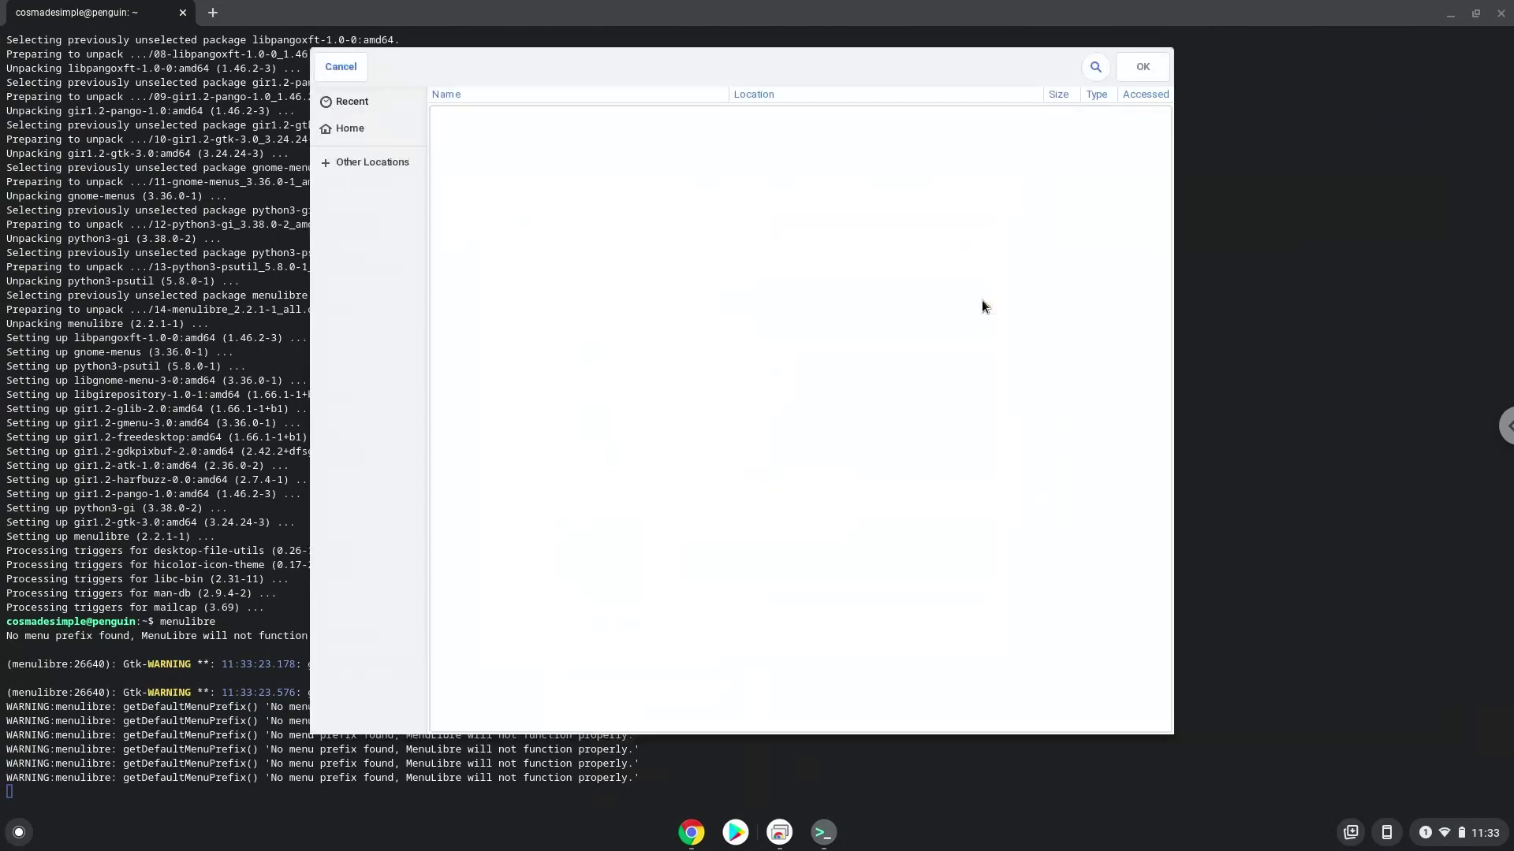
pyautogui.click(384, 132)
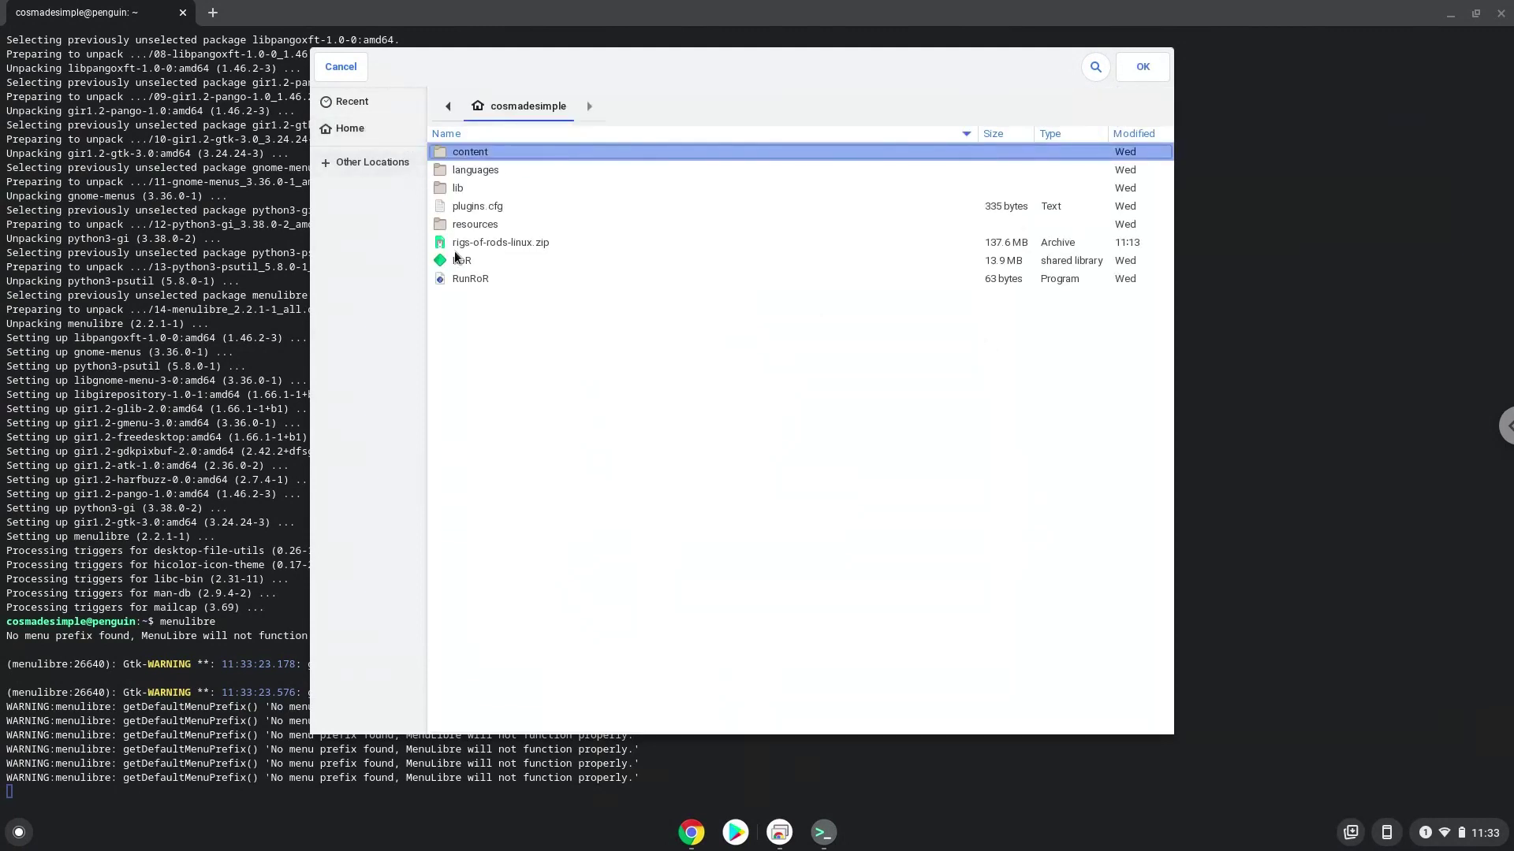
pyautogui.doubleClick(466, 284)
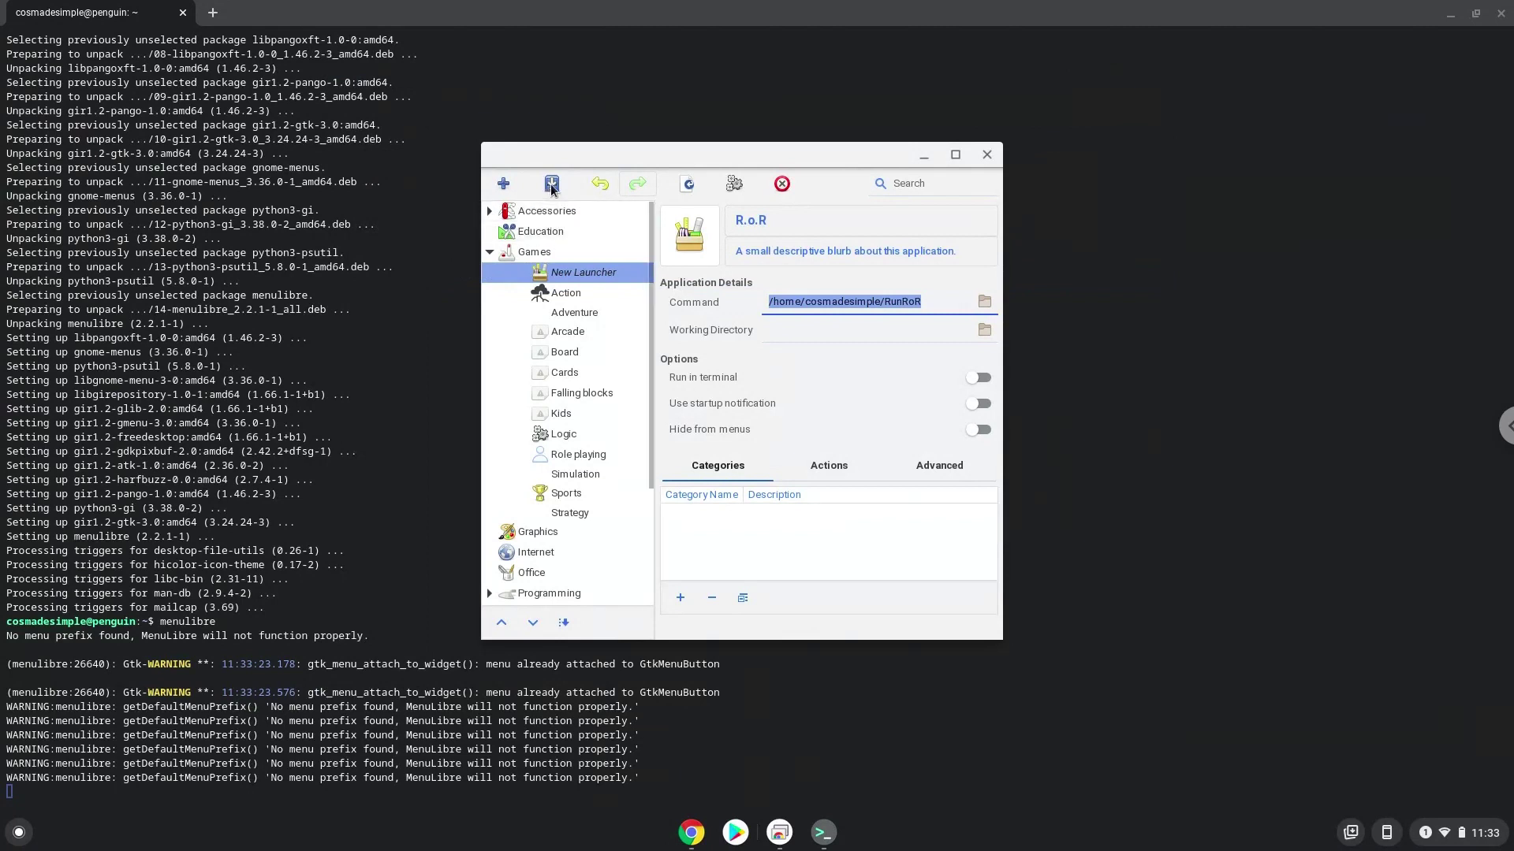
pyautogui.click(551, 186)
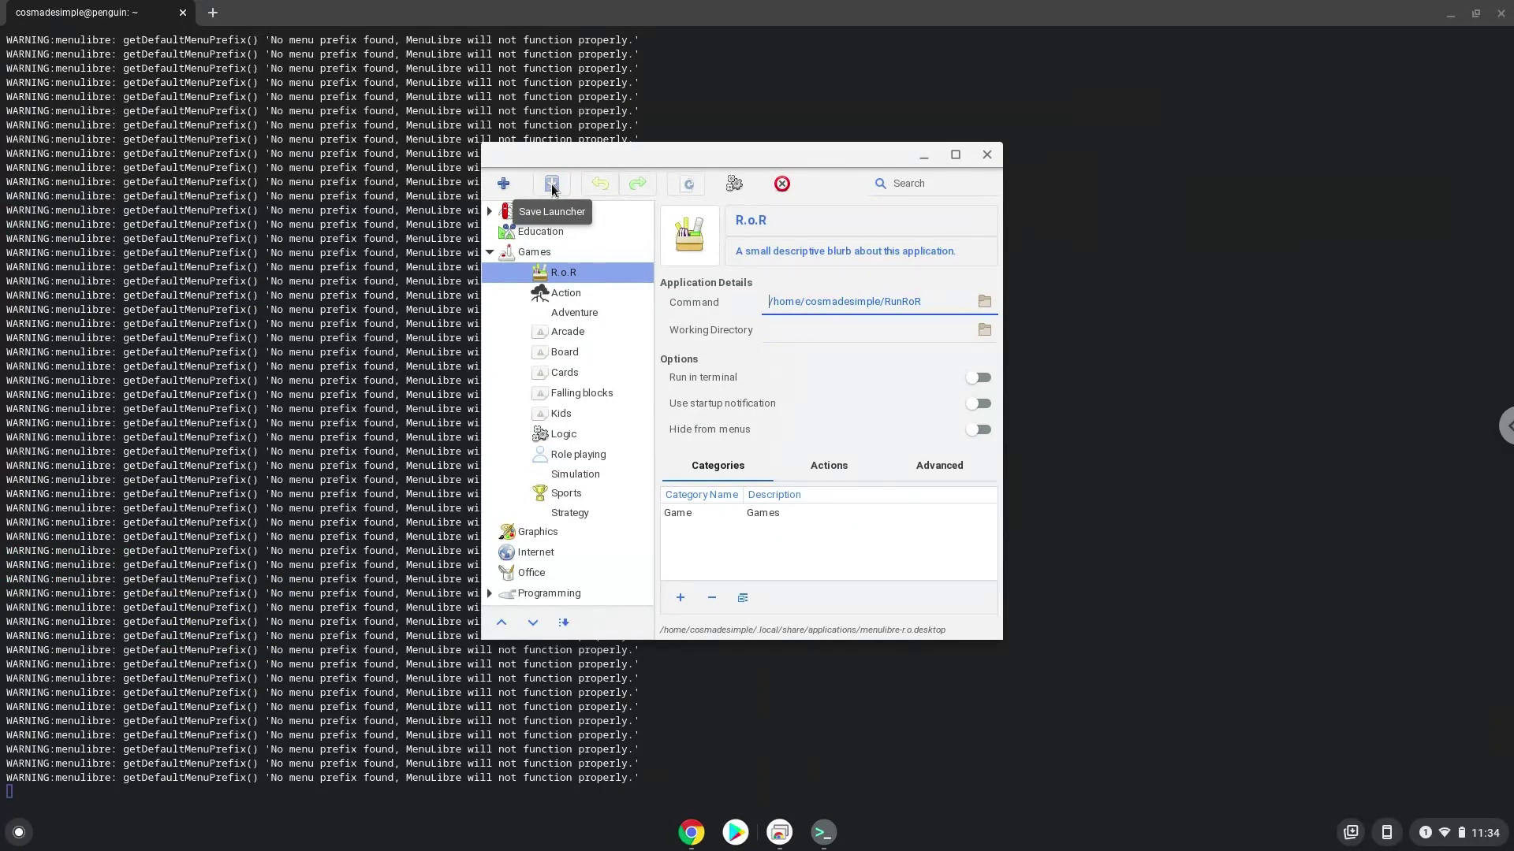
# Step: Close MenuLibre and the Linux terminal, confirming Leave
pyautogui.click(989, 157)
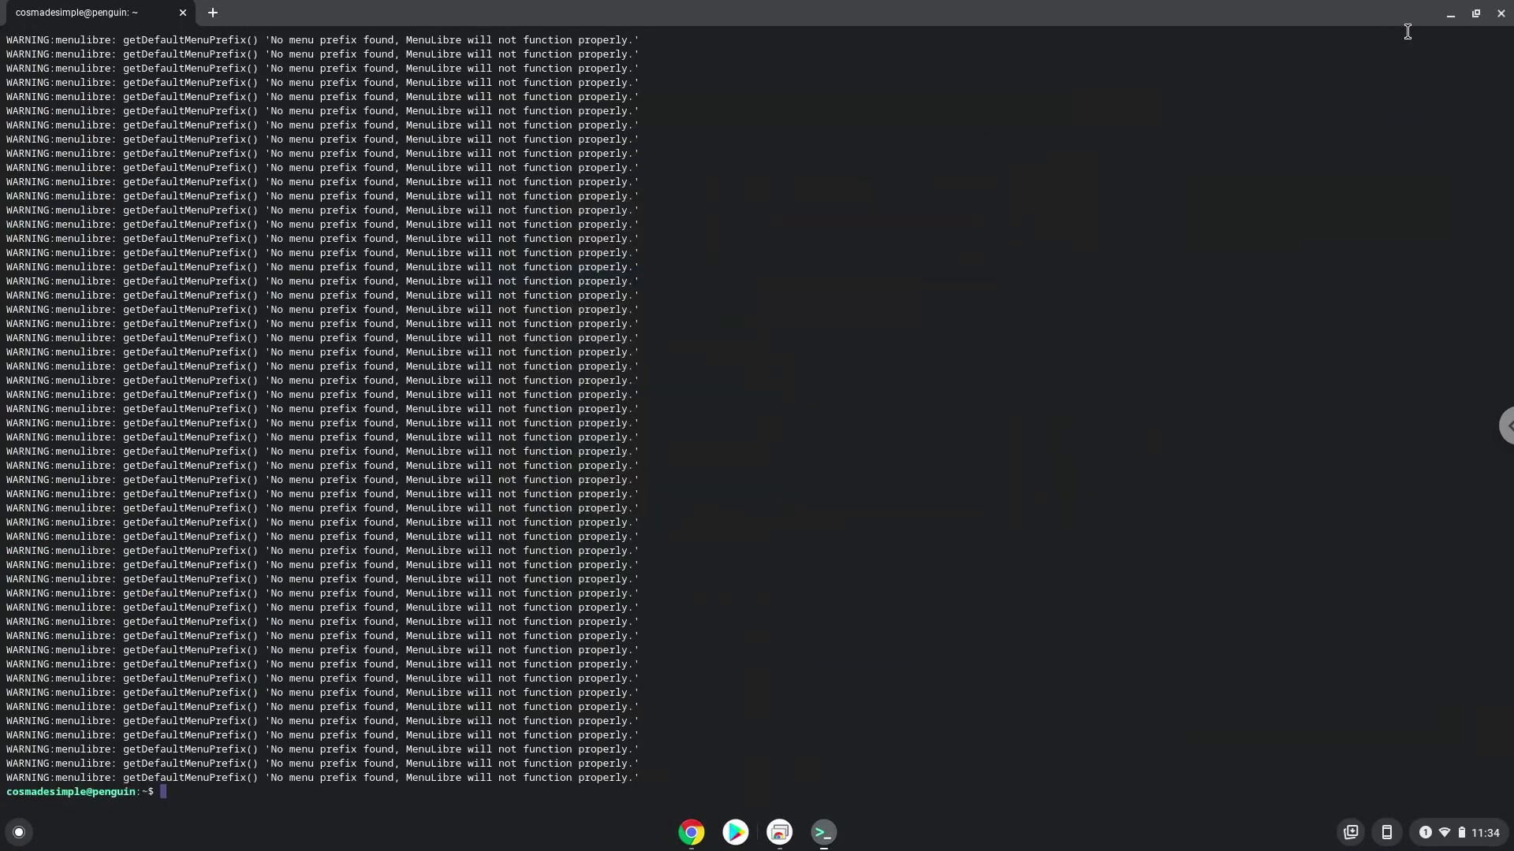
pyautogui.click(1501, 13)
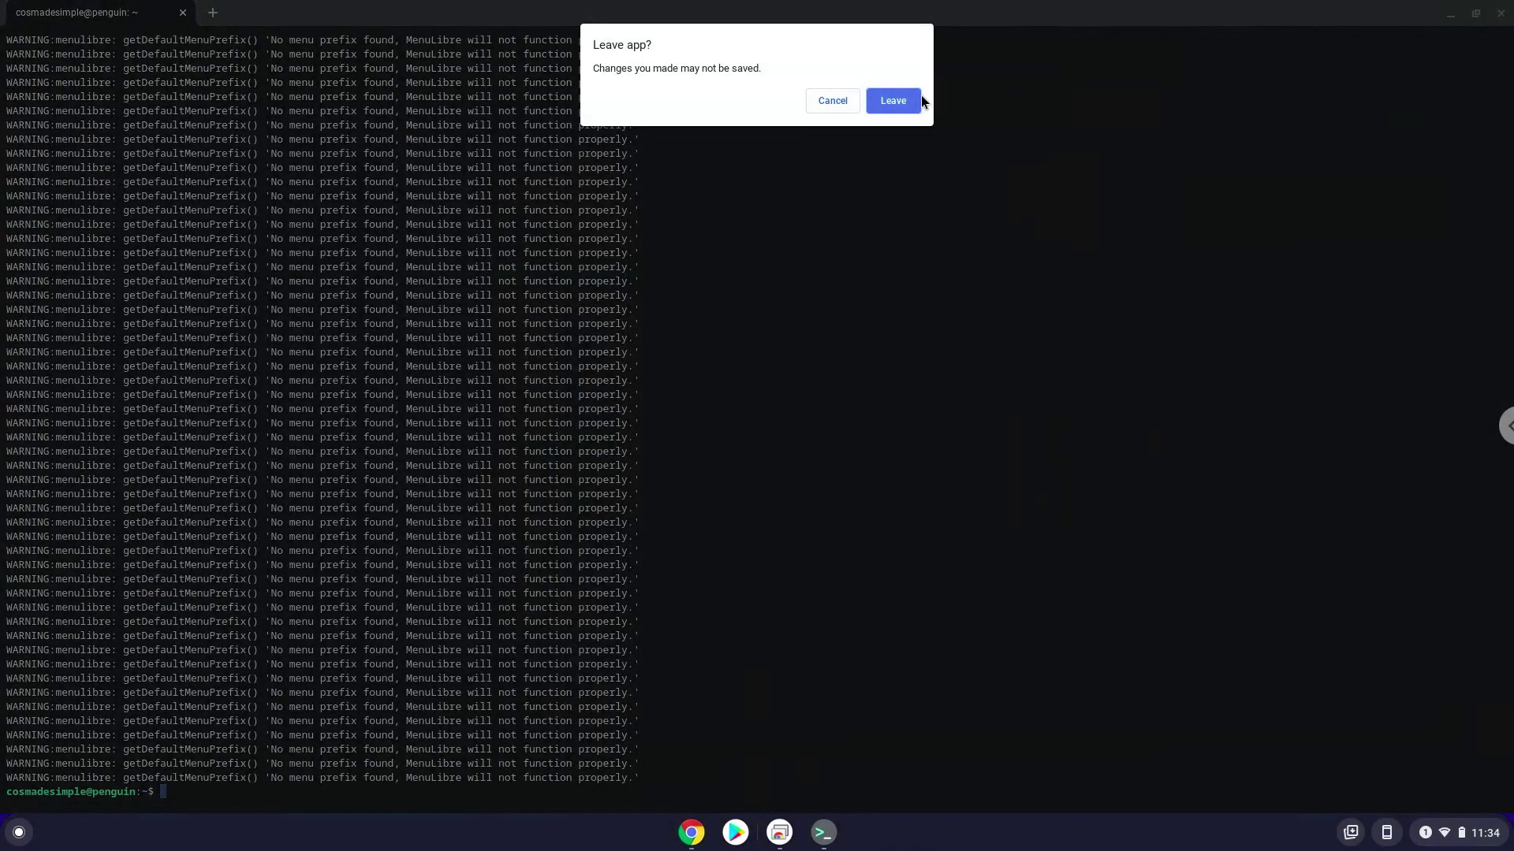
pyautogui.click(892, 101)
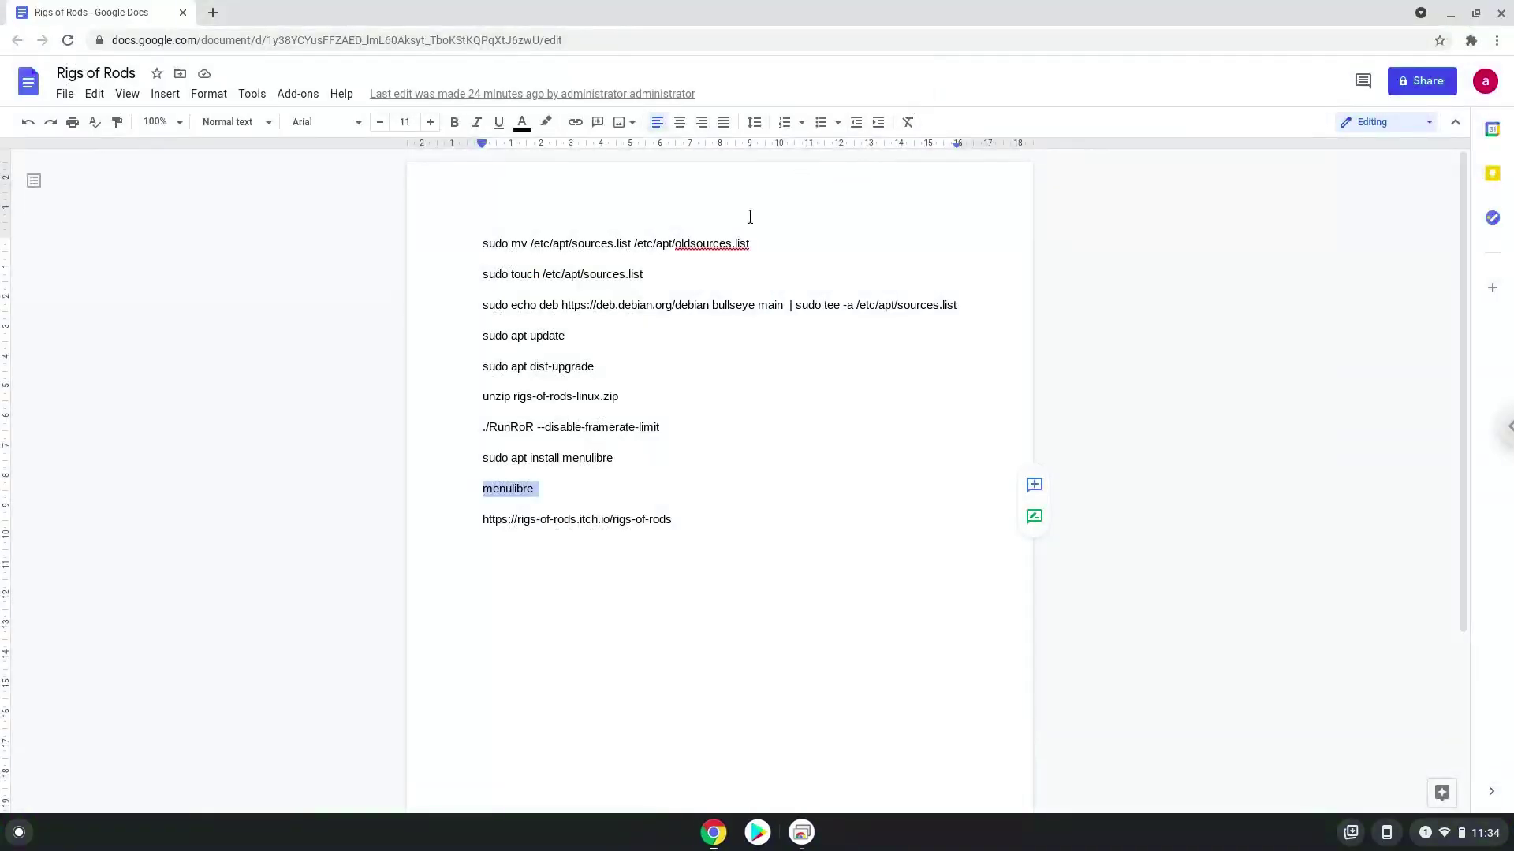
# Step: Start R.o.R from the Linux apps folder on page 2 of the app launcher
pyautogui.click(17, 833)
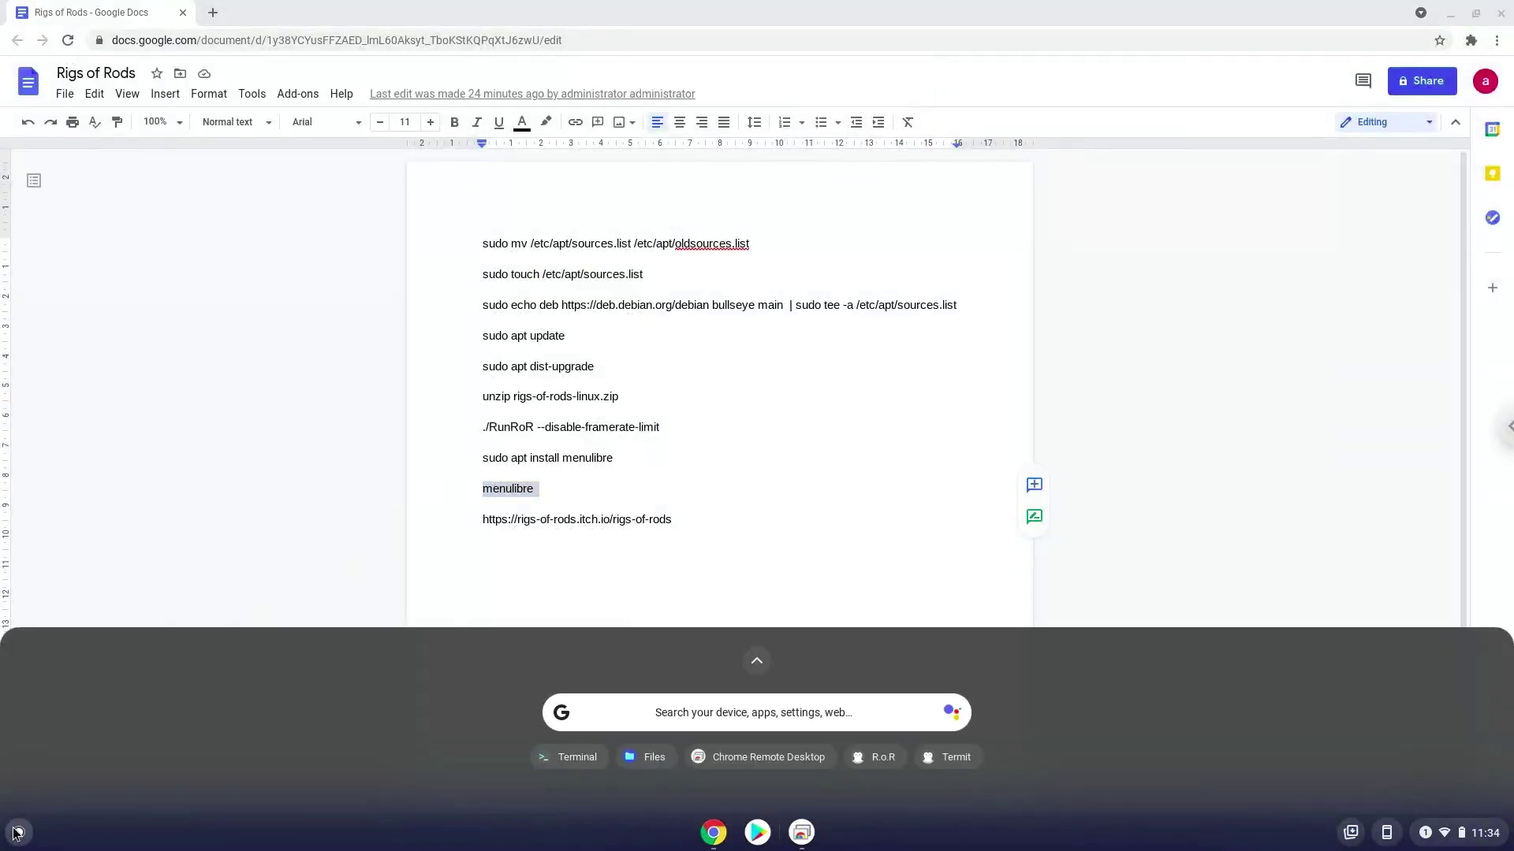
pyautogui.click(756, 661)
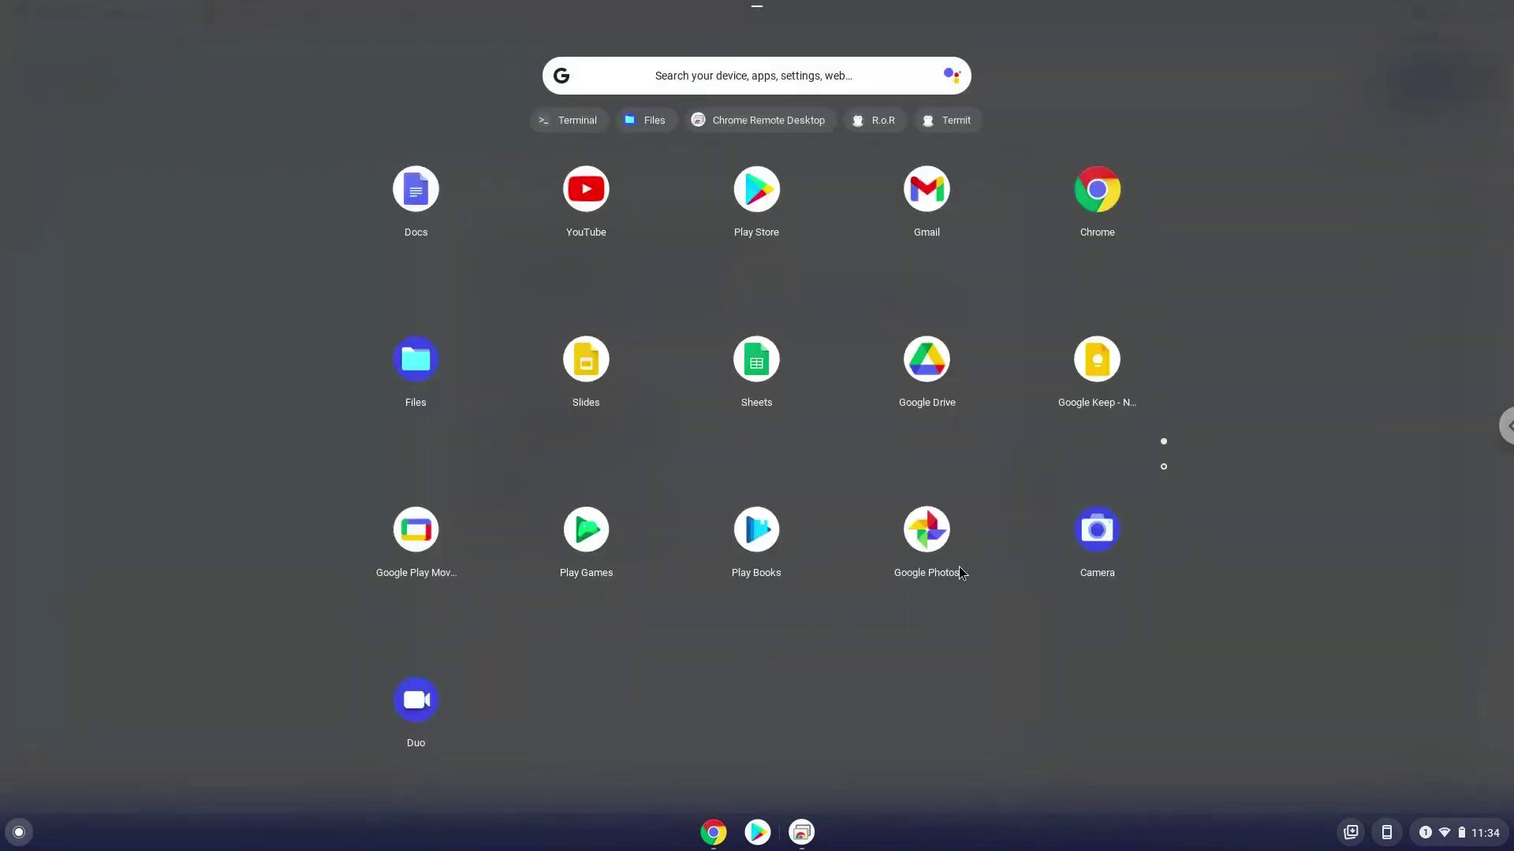
pyautogui.click(1162, 468)
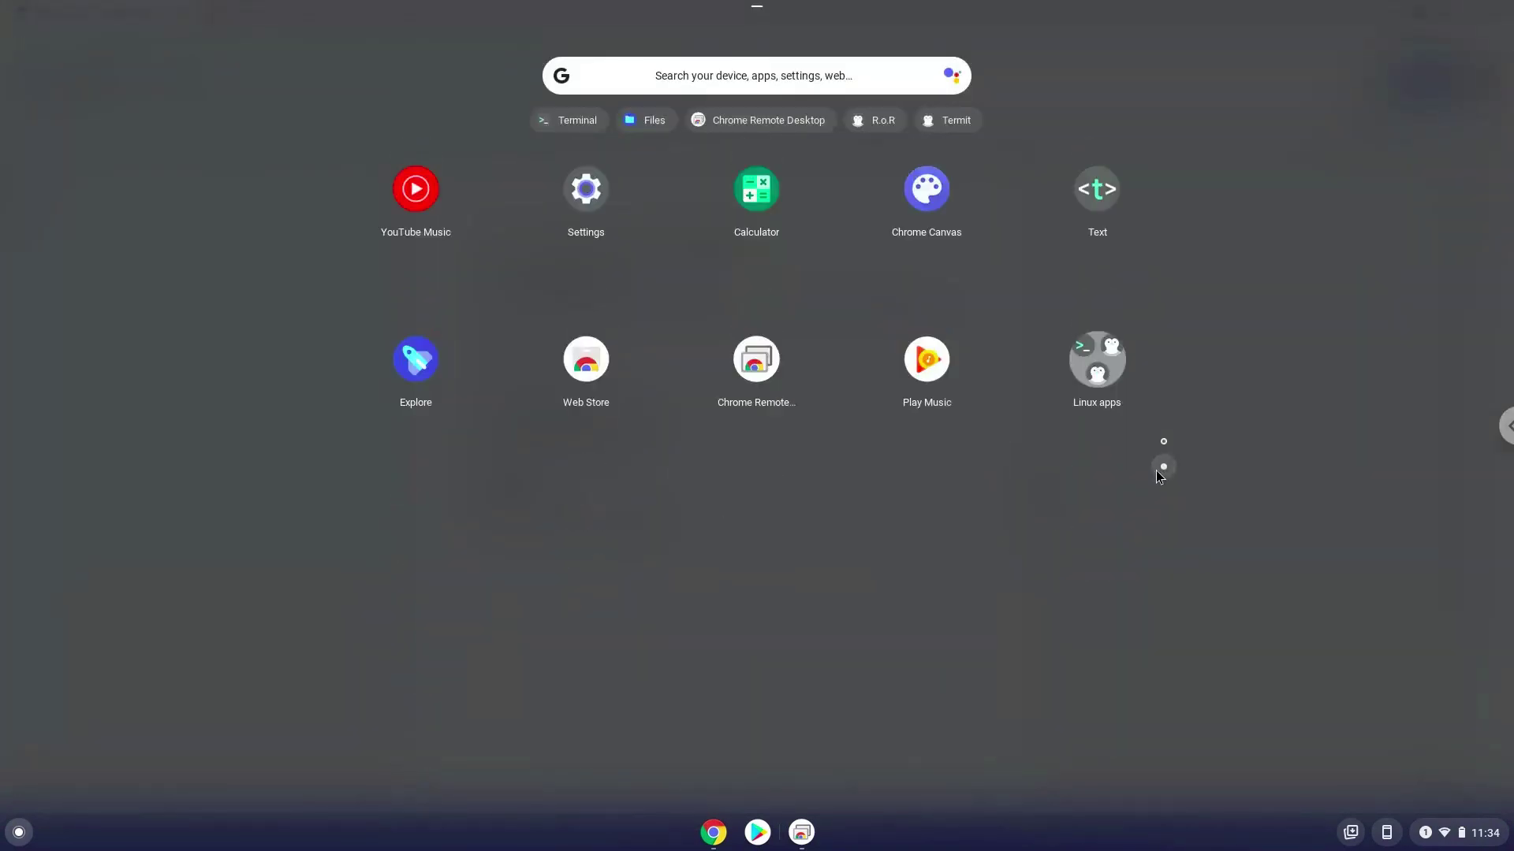
pyautogui.click(1103, 351)
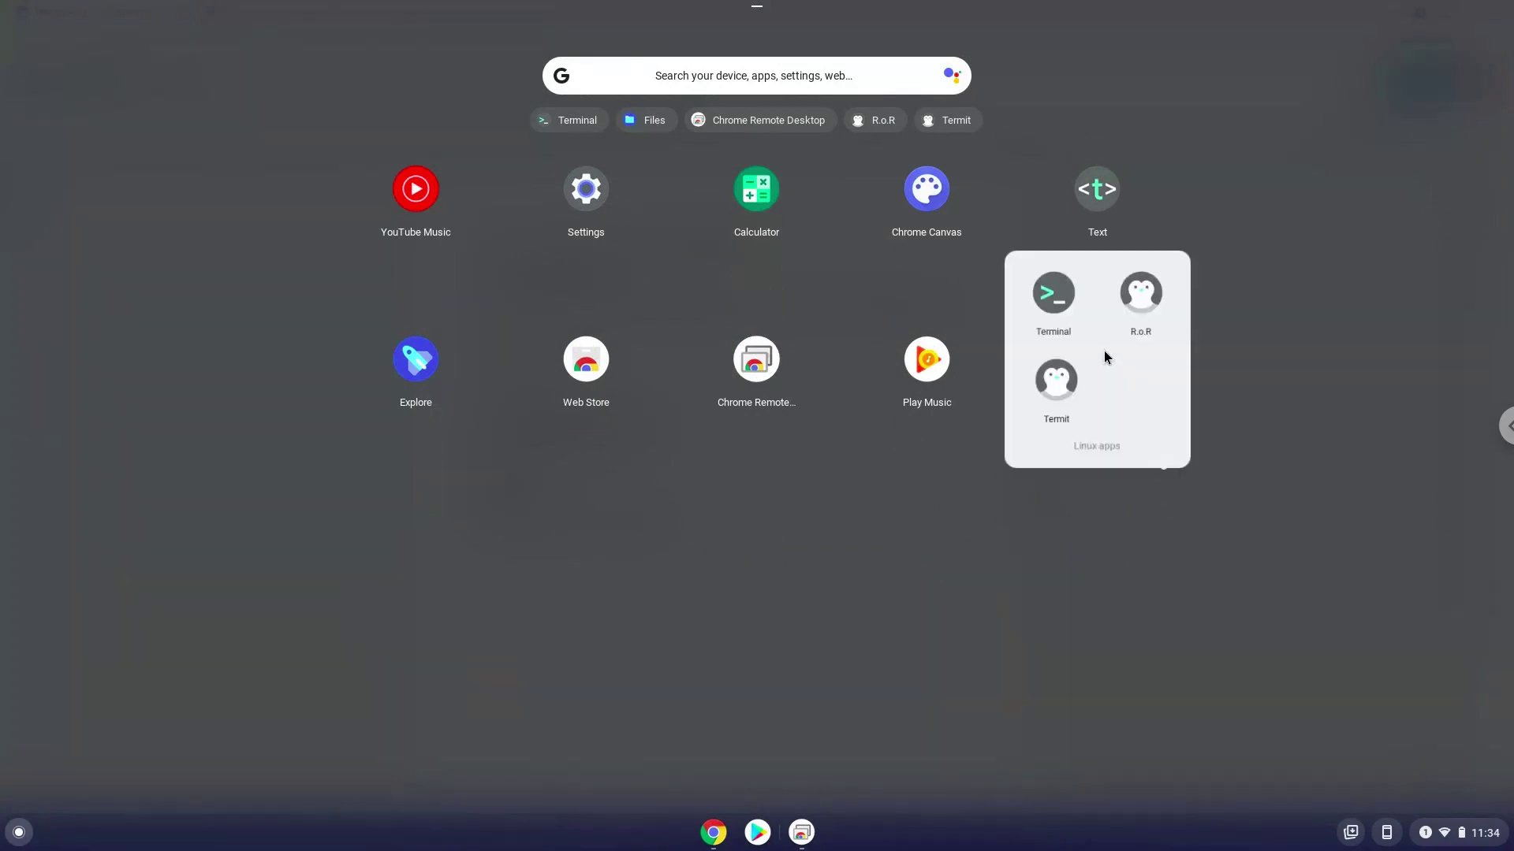
pyautogui.click(1138, 283)
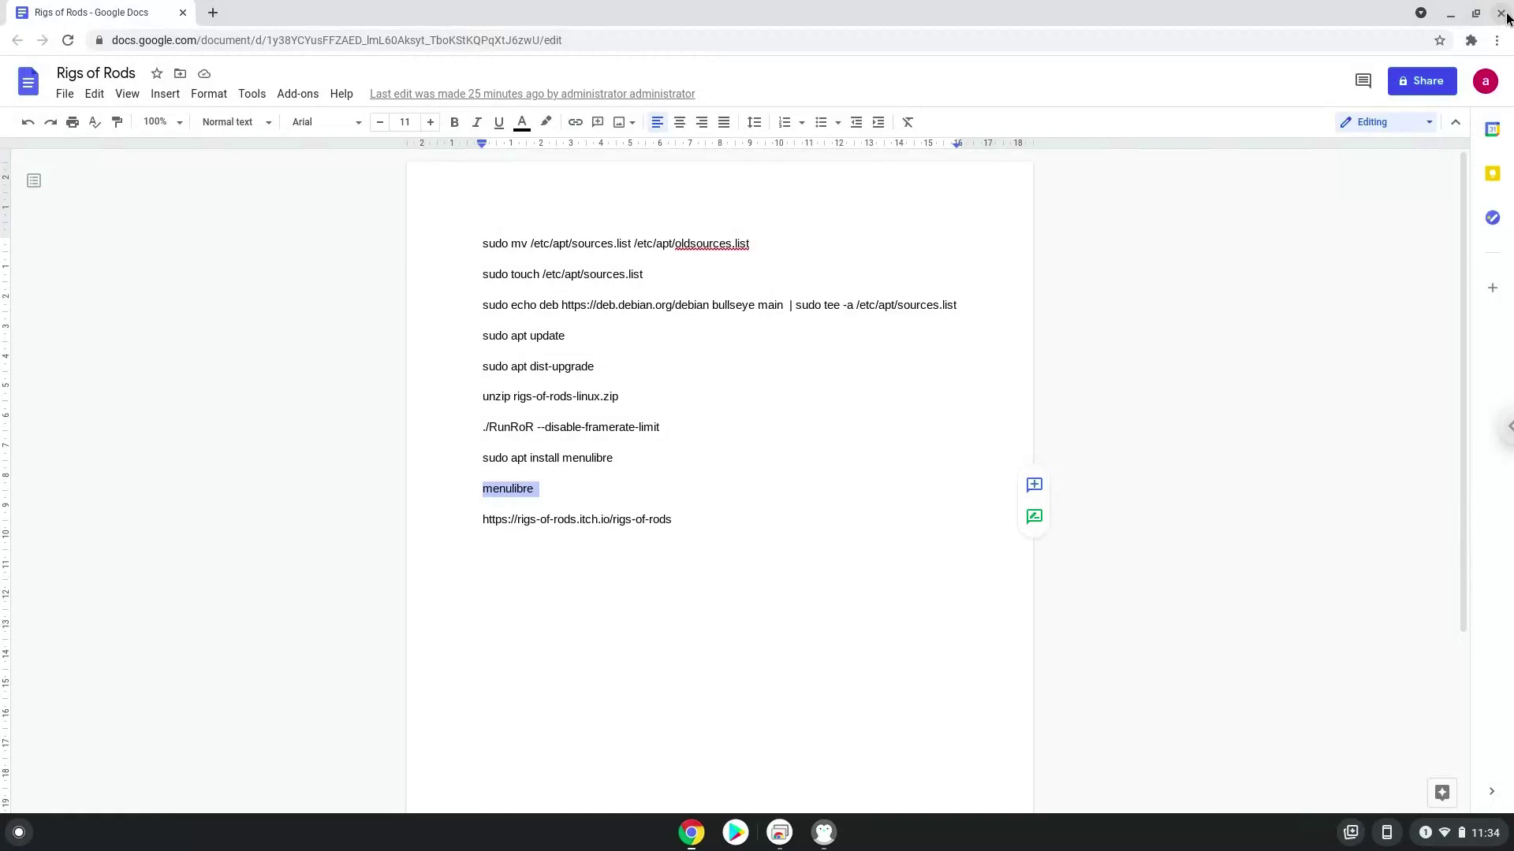
pyautogui.click(1500, 14)
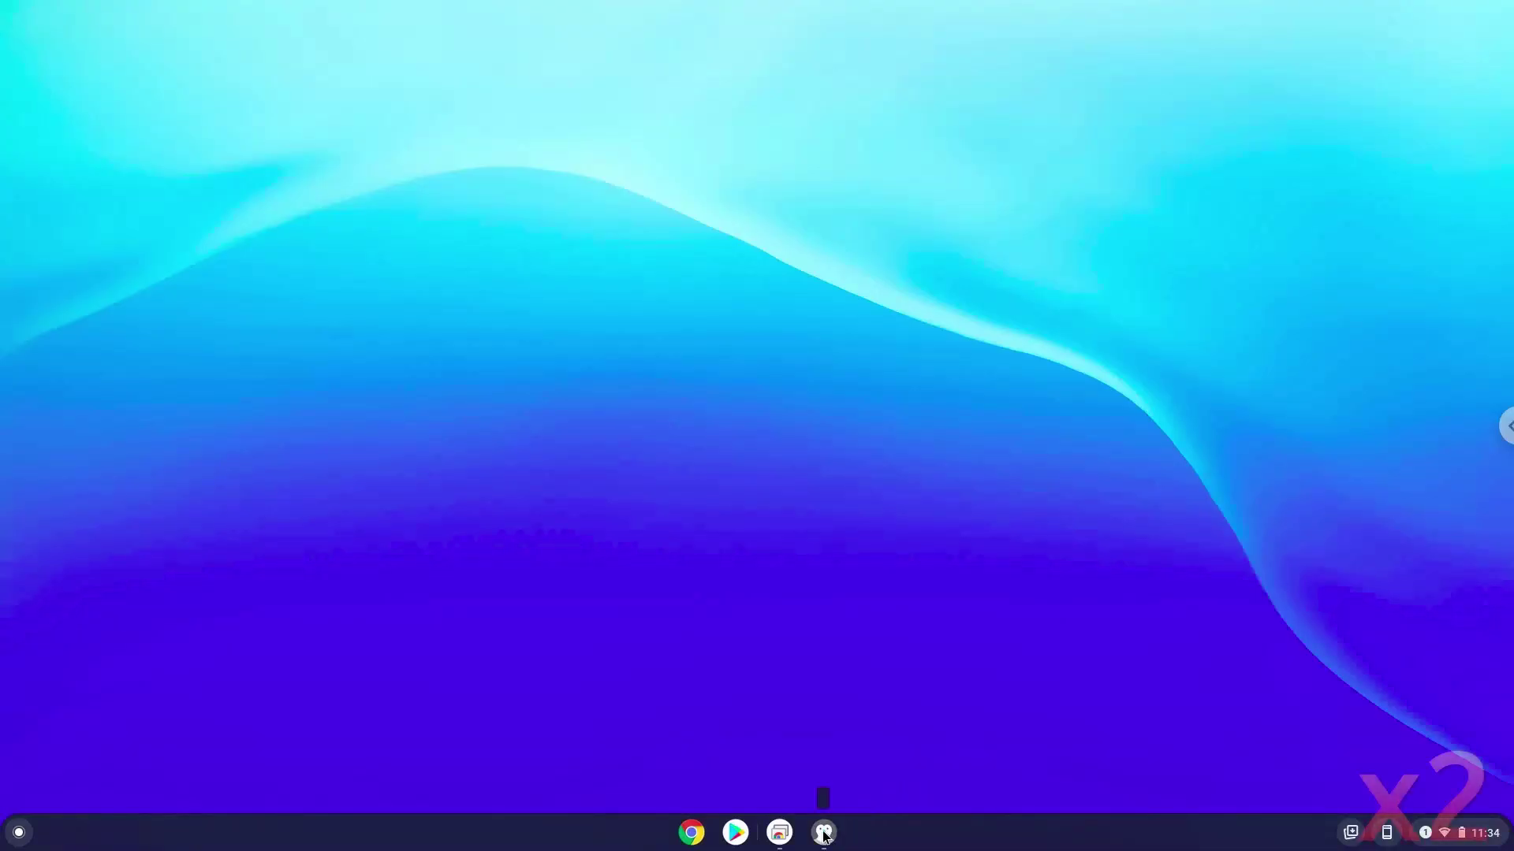
# Step: Restore the R.o.R window and start a single-player game on North St Helens
pyautogui.click(824, 833)
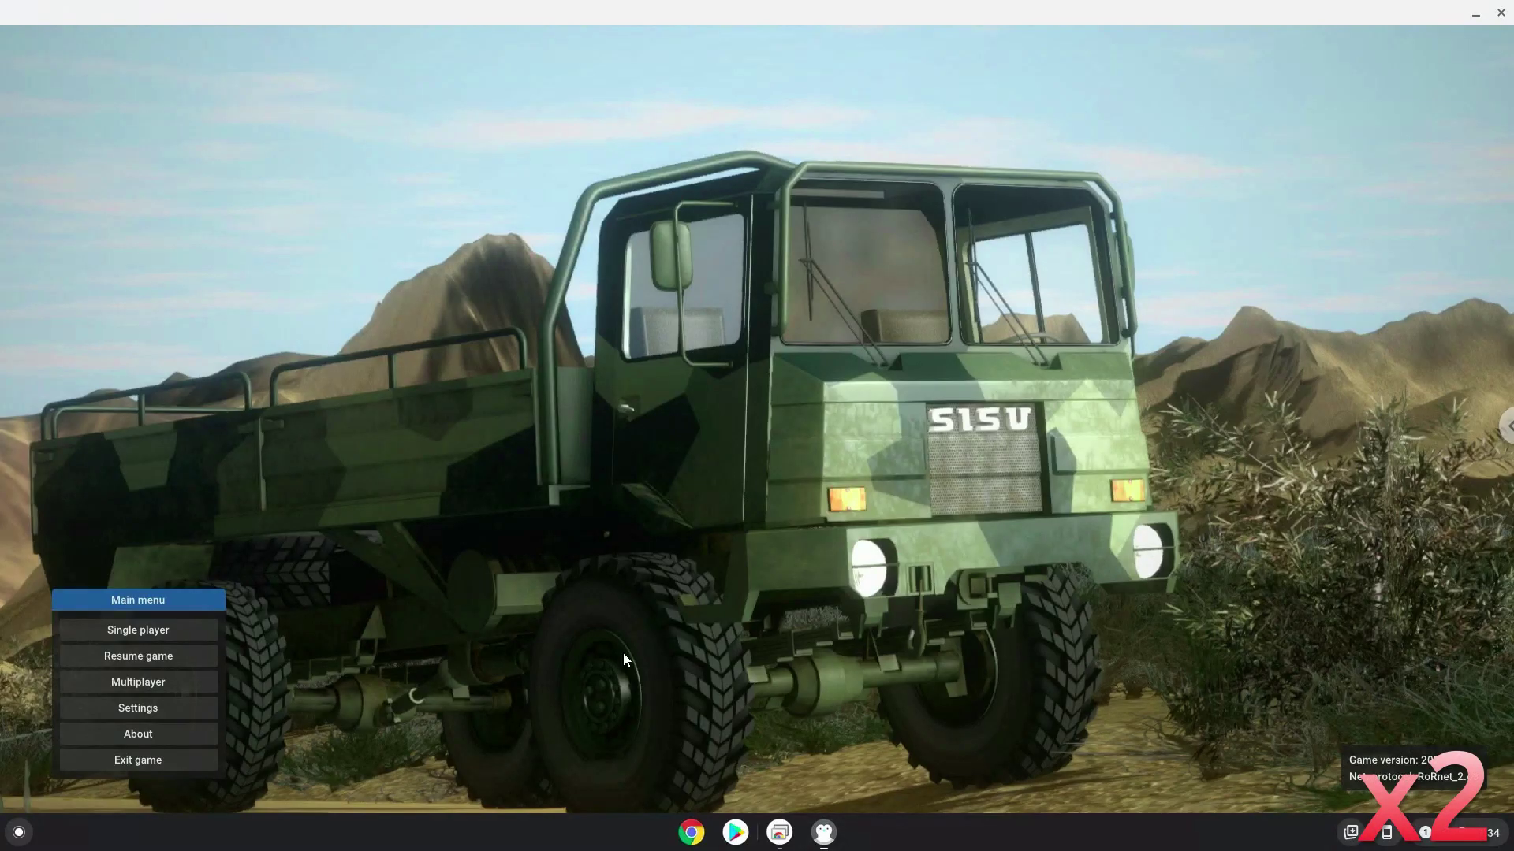
pyautogui.click(134, 630)
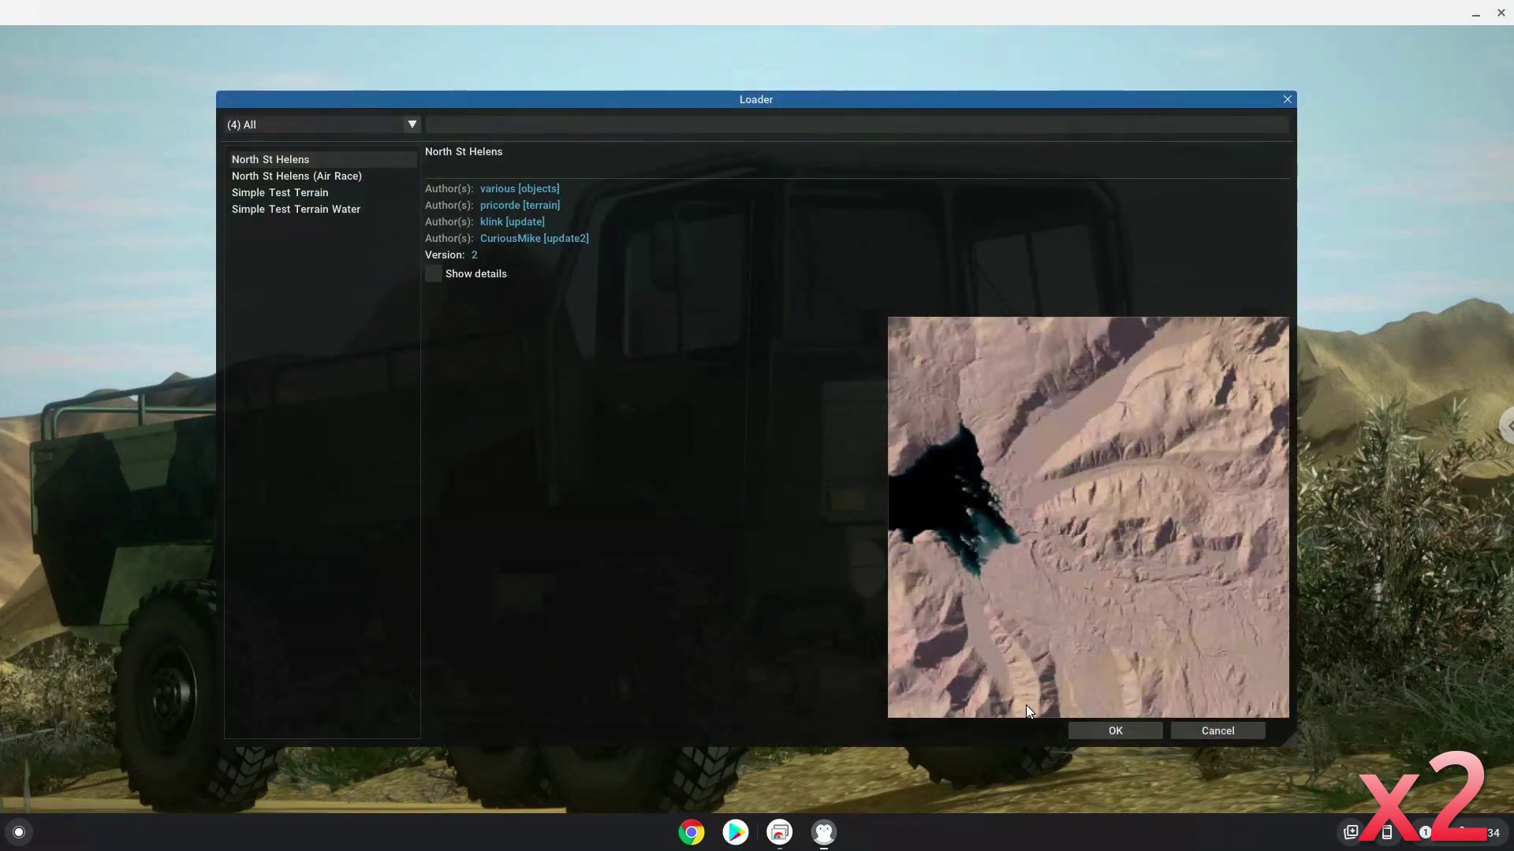
pyautogui.click(1103, 734)
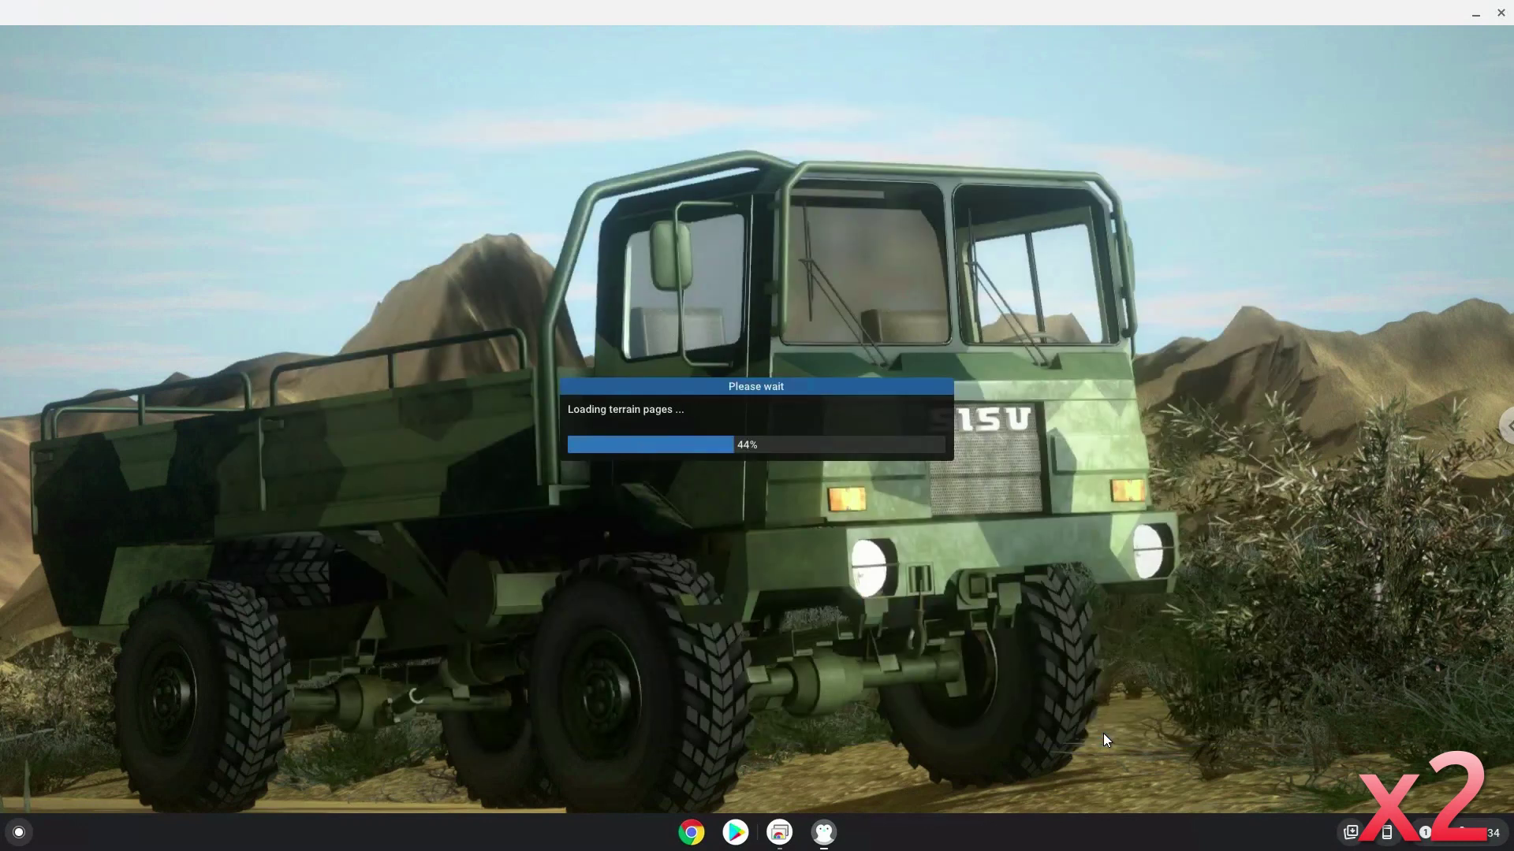